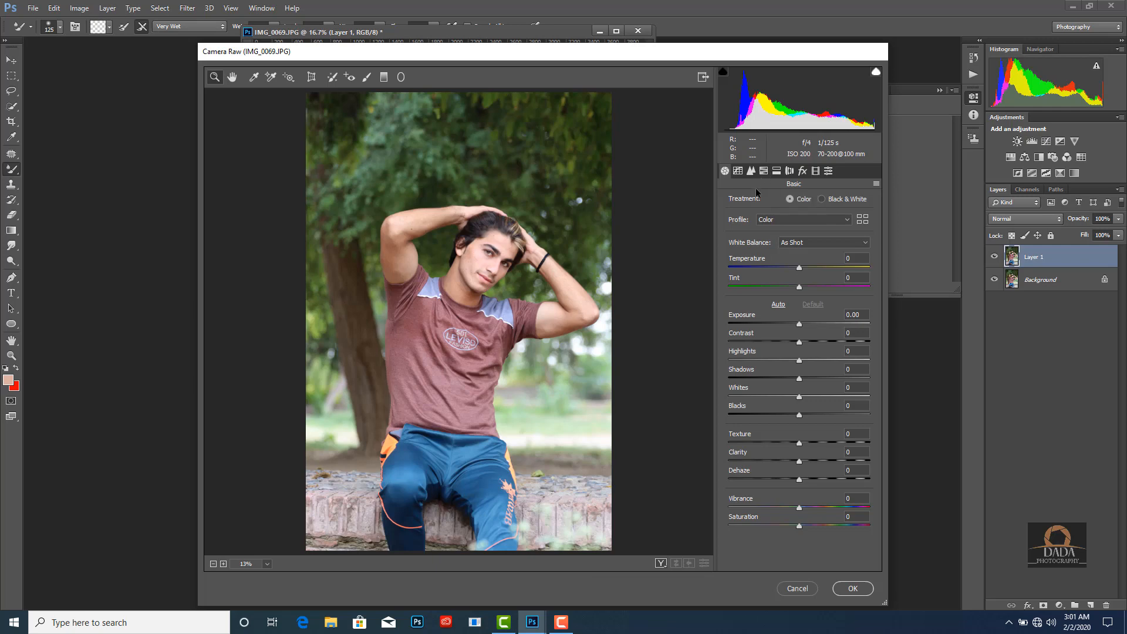
Set Highlights to -13 and Shadows to -21, and HSL saturation to -68 for Yellows and -100 for Greens.
key(ctrl+equal)
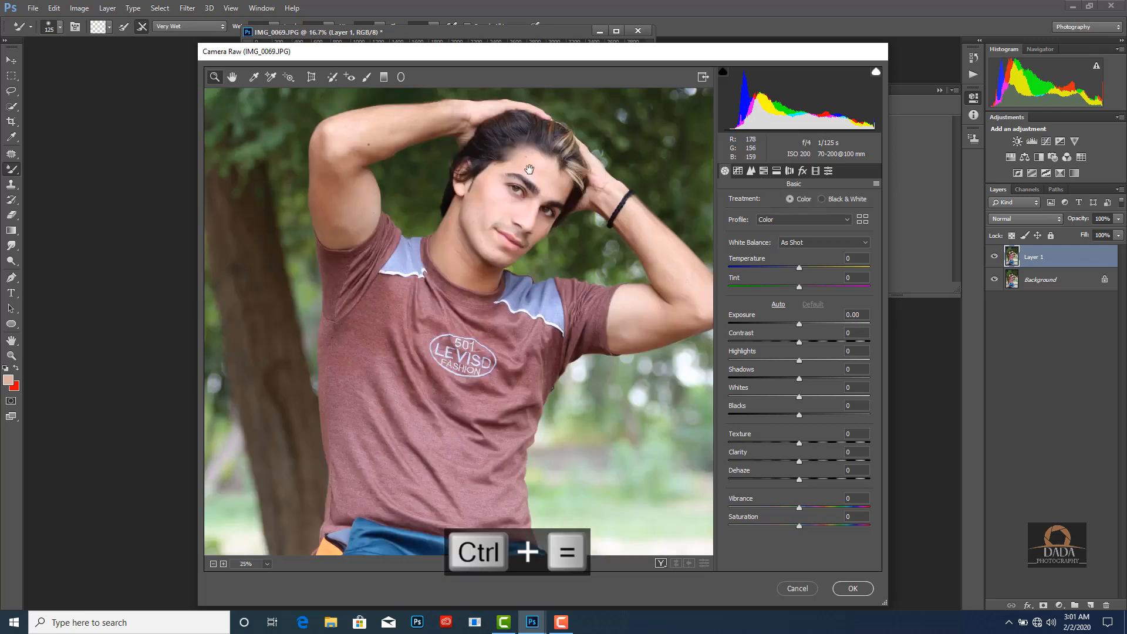
drag(529, 170, 497, 234)
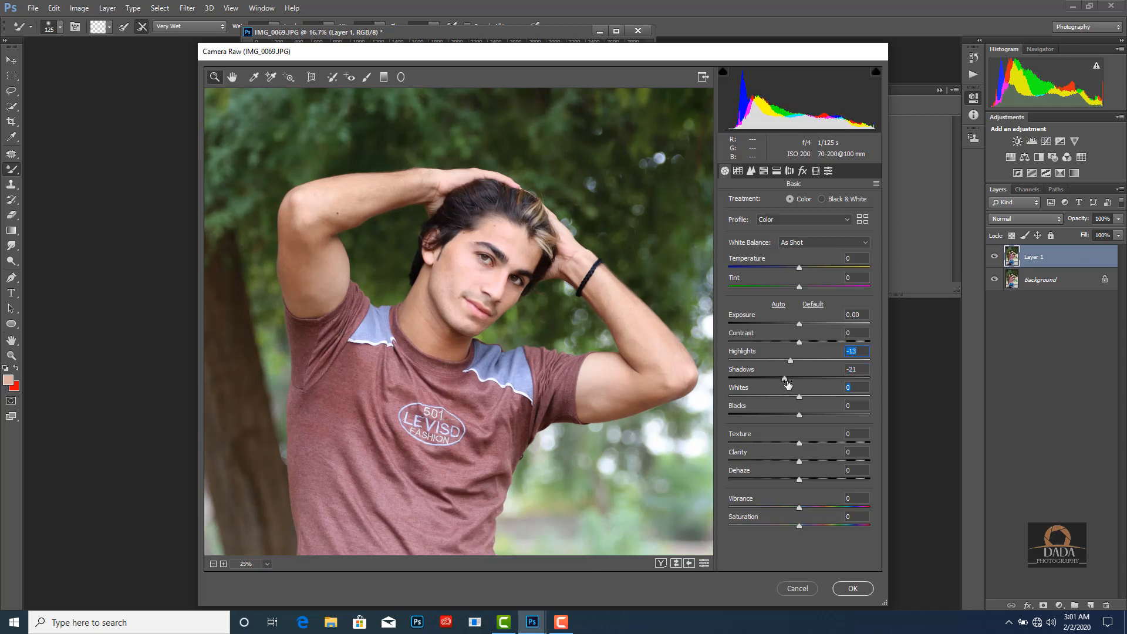
click(763, 171)
click(762, 201)
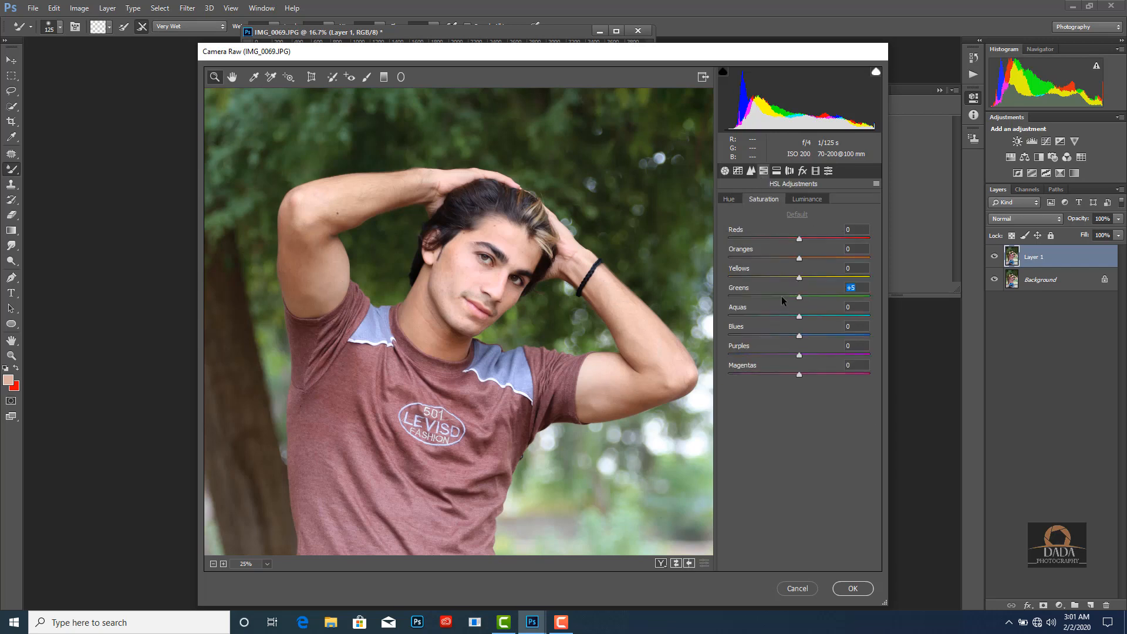
drag(782, 301, 750, 277)
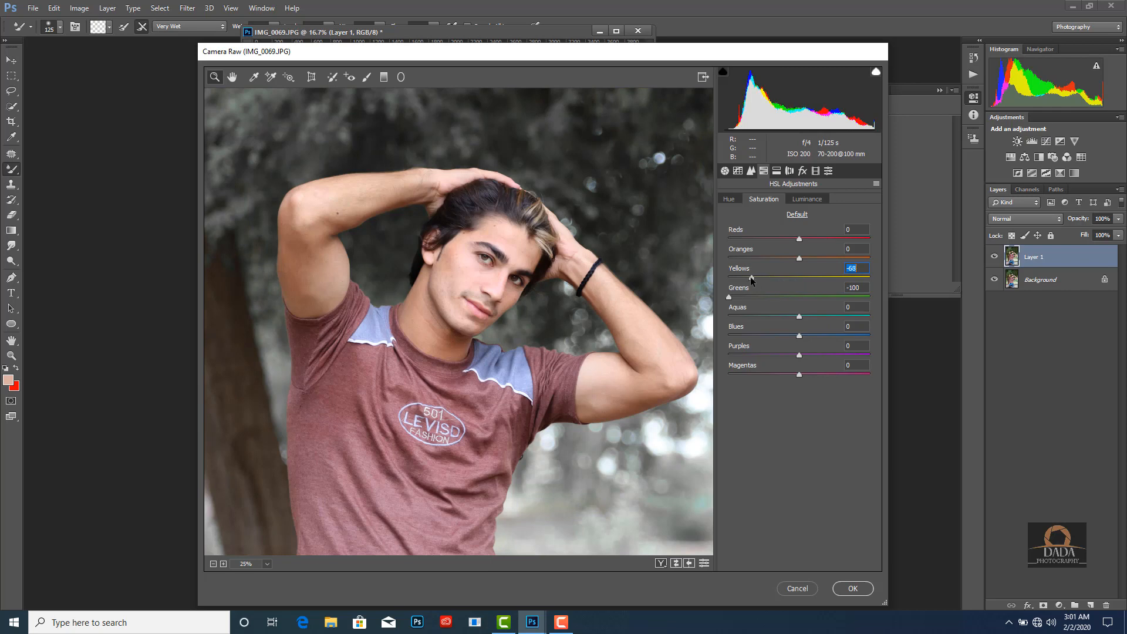
Set HSL luminance to -69 for Yellows and -87 for Greens, and add a post-crop vignette with amount -45.
key(ctrl+minus)
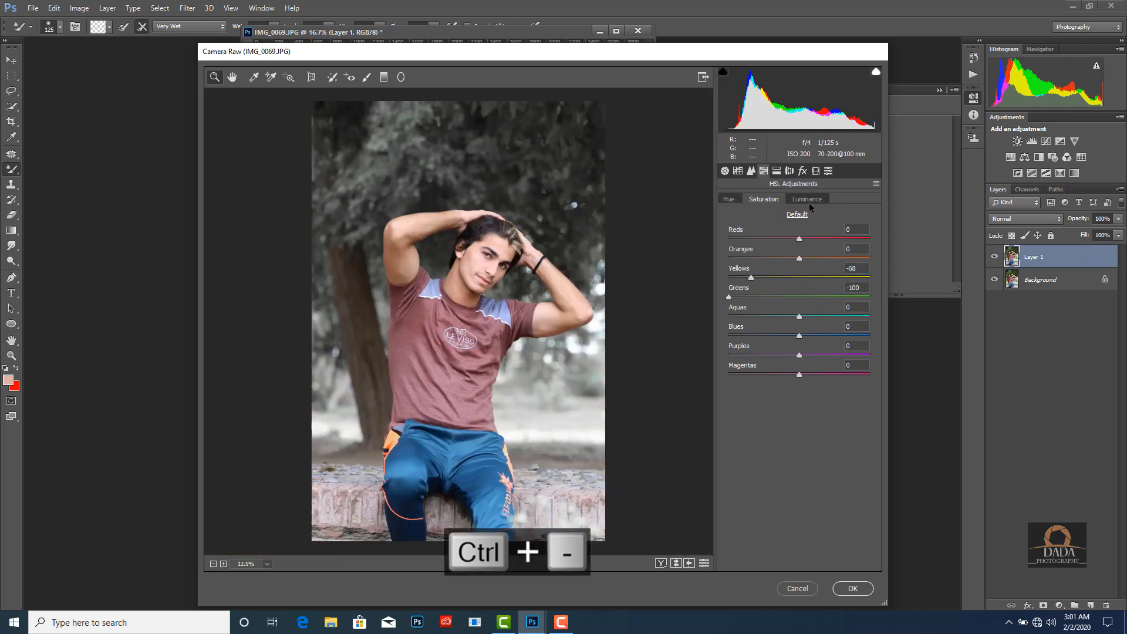
click(809, 202)
drag(771, 275, 739, 296)
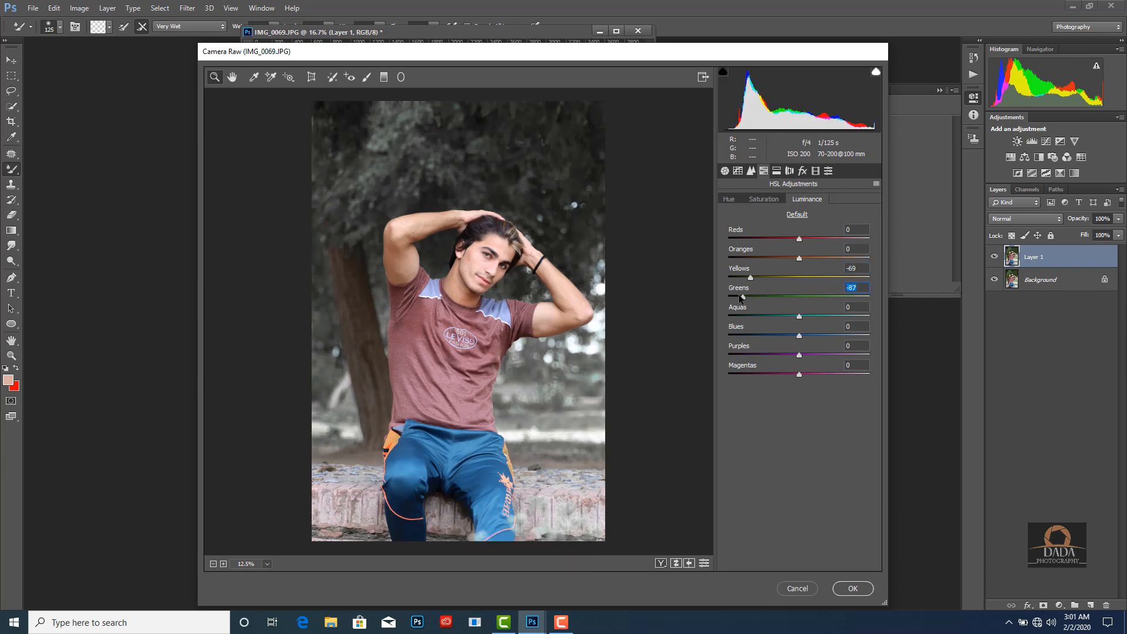
click(802, 172)
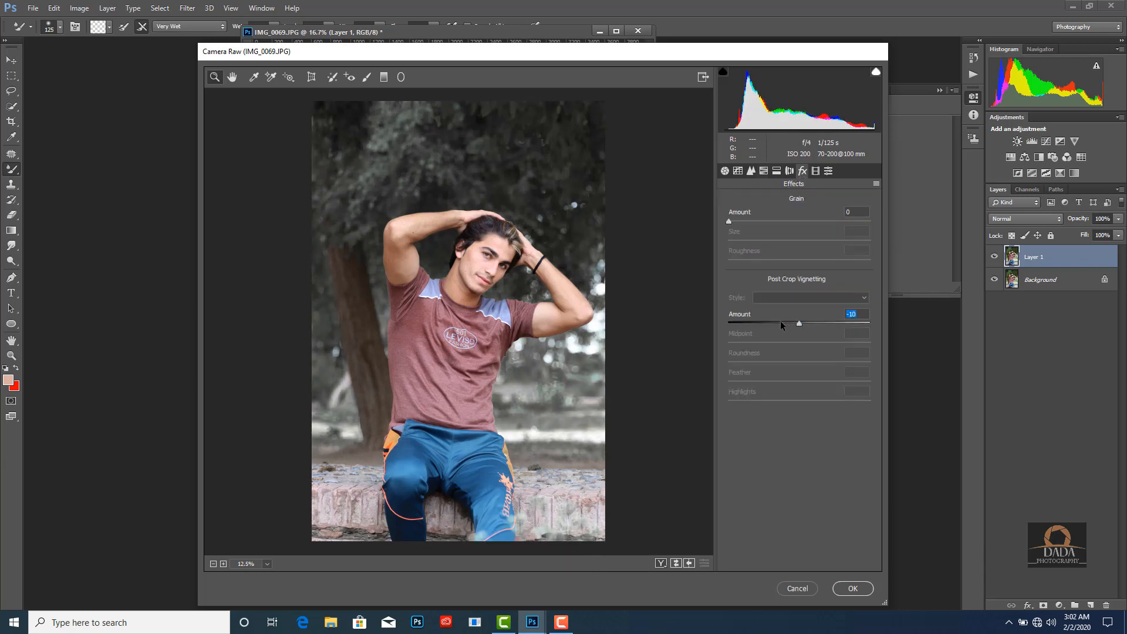
drag(781, 320, 768, 320)
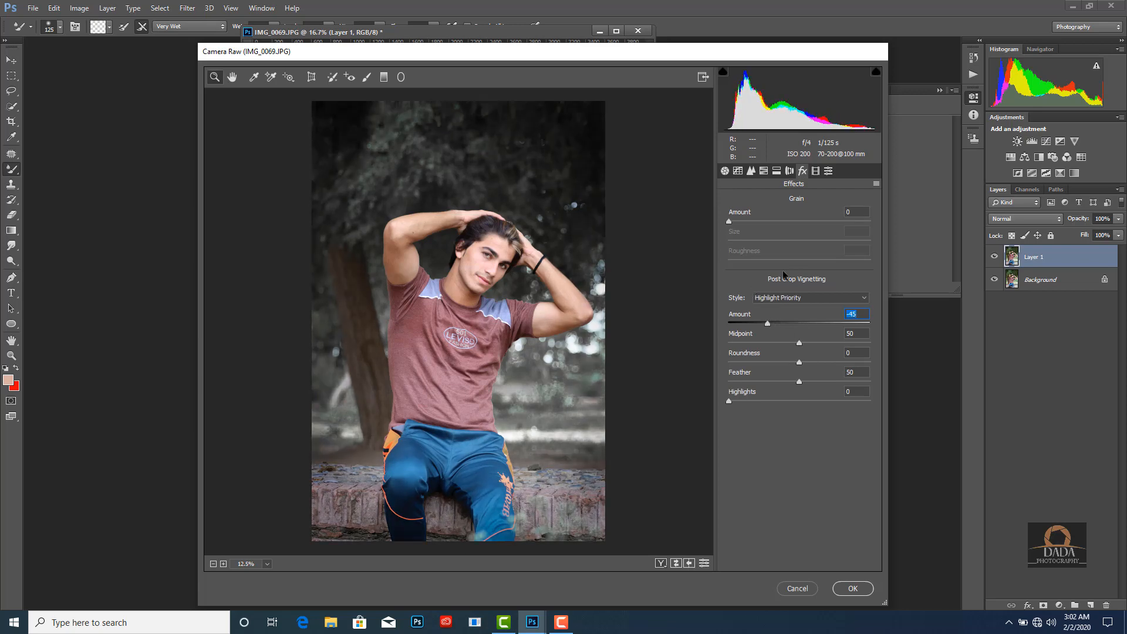
Raise the HSL saturation of Blues to +67 and Aquas to +58.
click(763, 171)
click(764, 199)
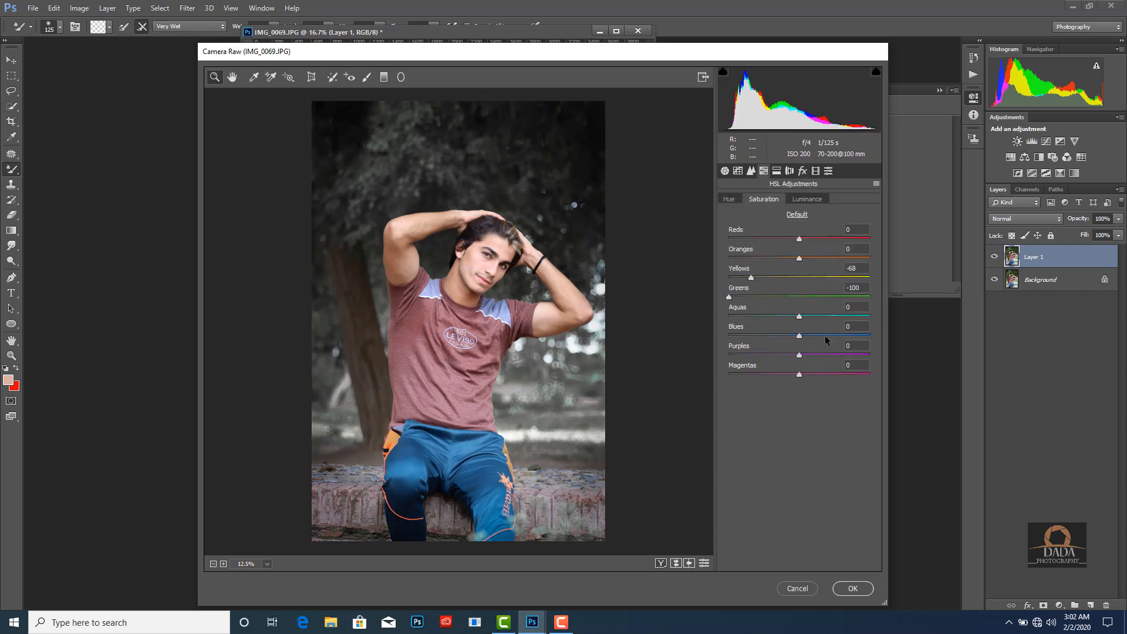
drag(799, 336, 853, 337)
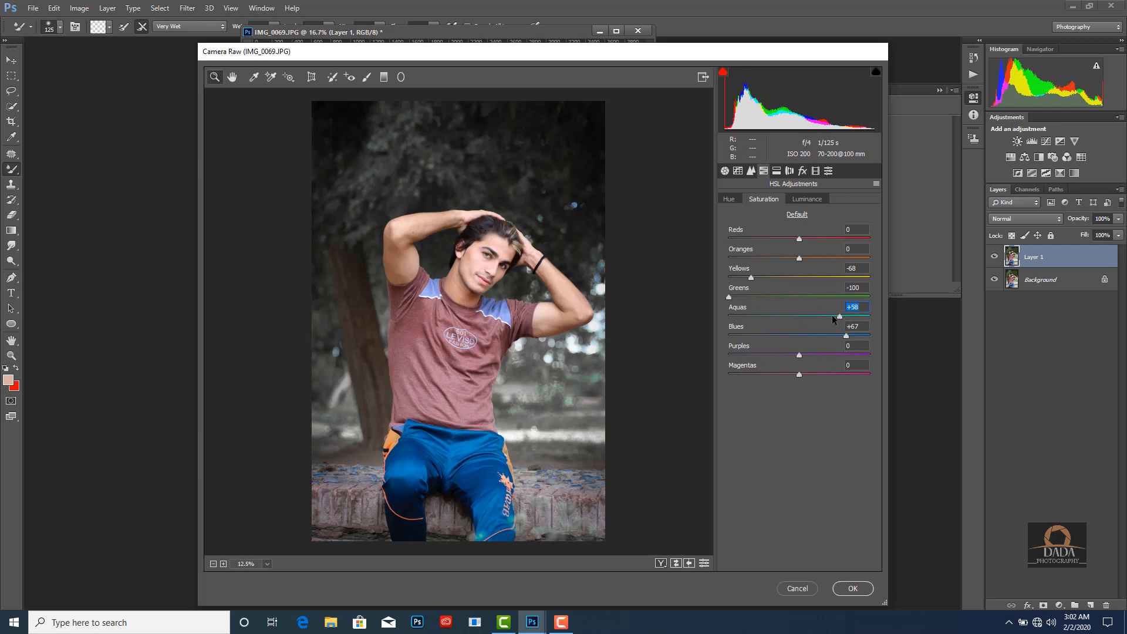
Set the parametric tone curve's Highlights to -1 and Lights to -13, and apply the Camera Raw filter.
click(738, 171)
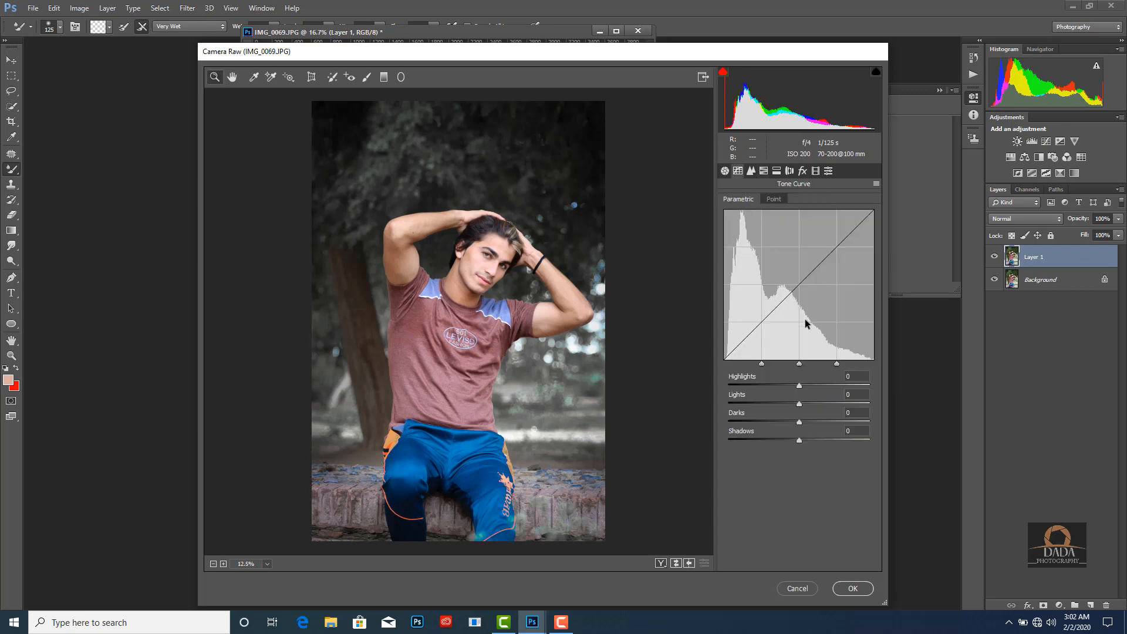
key(Up)
key(Up)
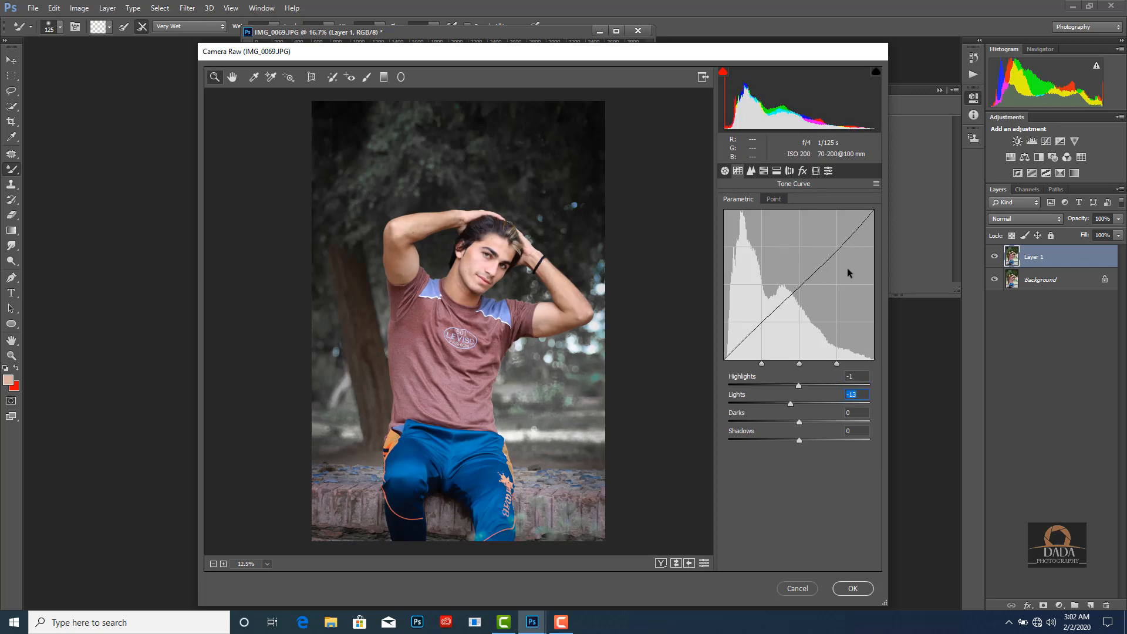
click(852, 589)
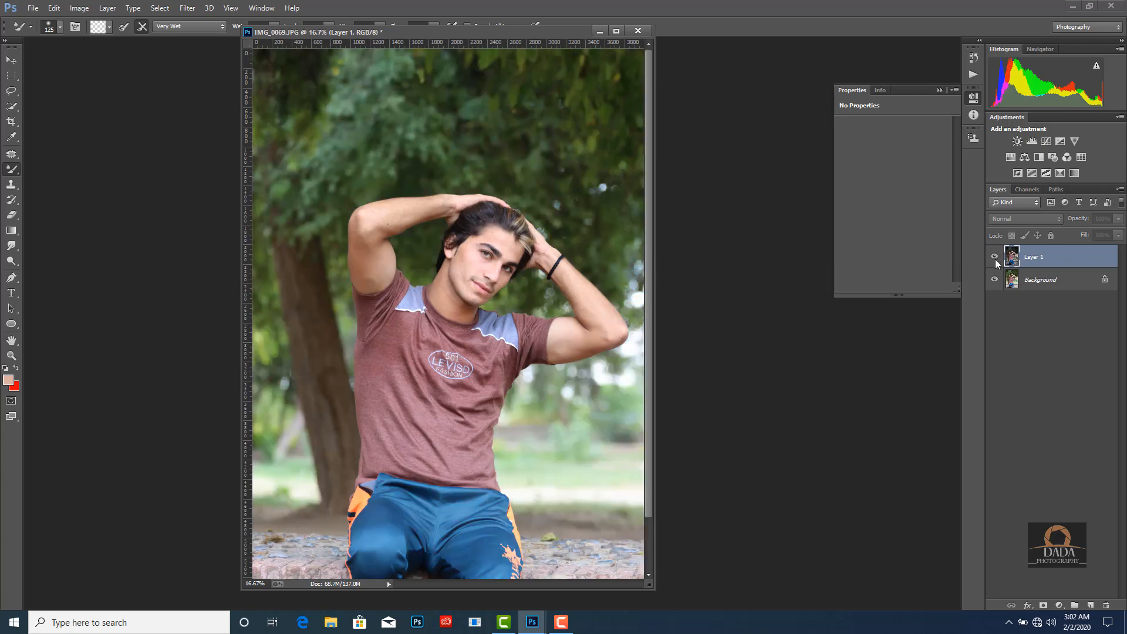
Compare Layer 1 with the original photo and lower the layer's opacity to 79%.
click(994, 258)
key(Down)
key(Down)
key(Down)
key(Down)
key(Down)
key(Down)
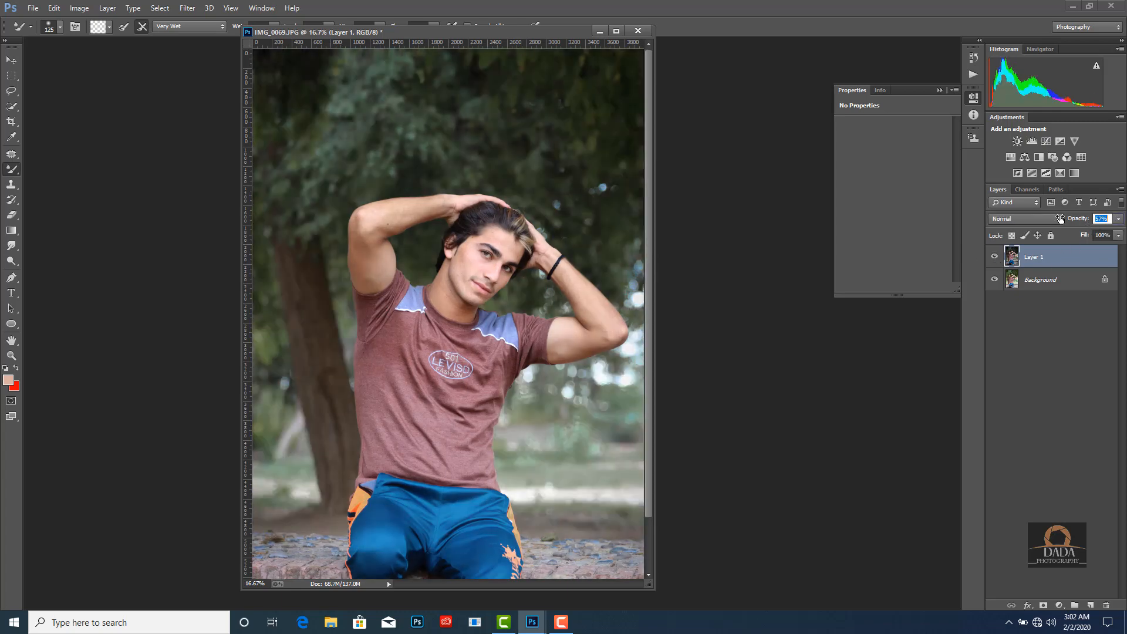
key(Up)
key(Up)
key(Up)
key(Up)
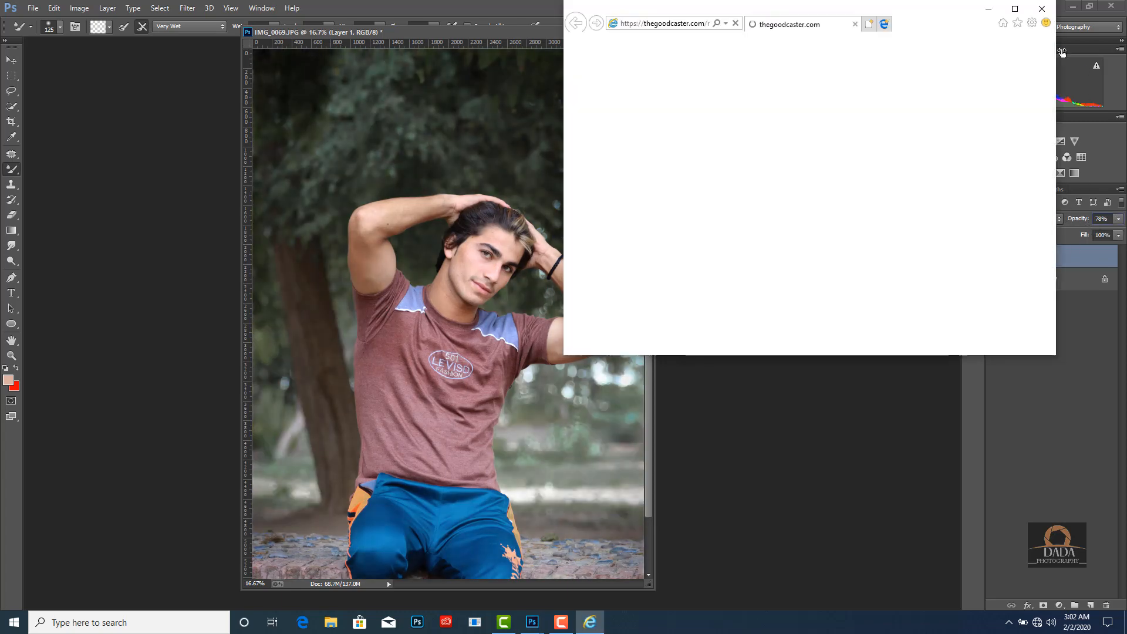
click(1044, 13)
key(Up)
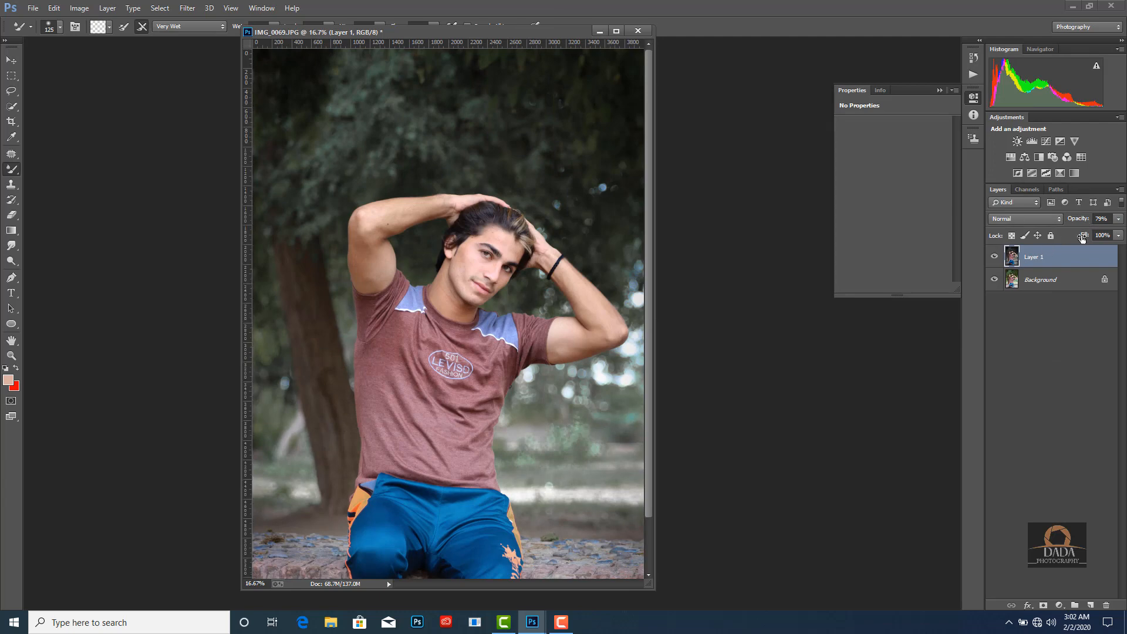
Set Layer 1's fill to 99% and dismiss the browser popup.
key(Down)
key(Down)
key(Down)
key(Down)
key(Down)
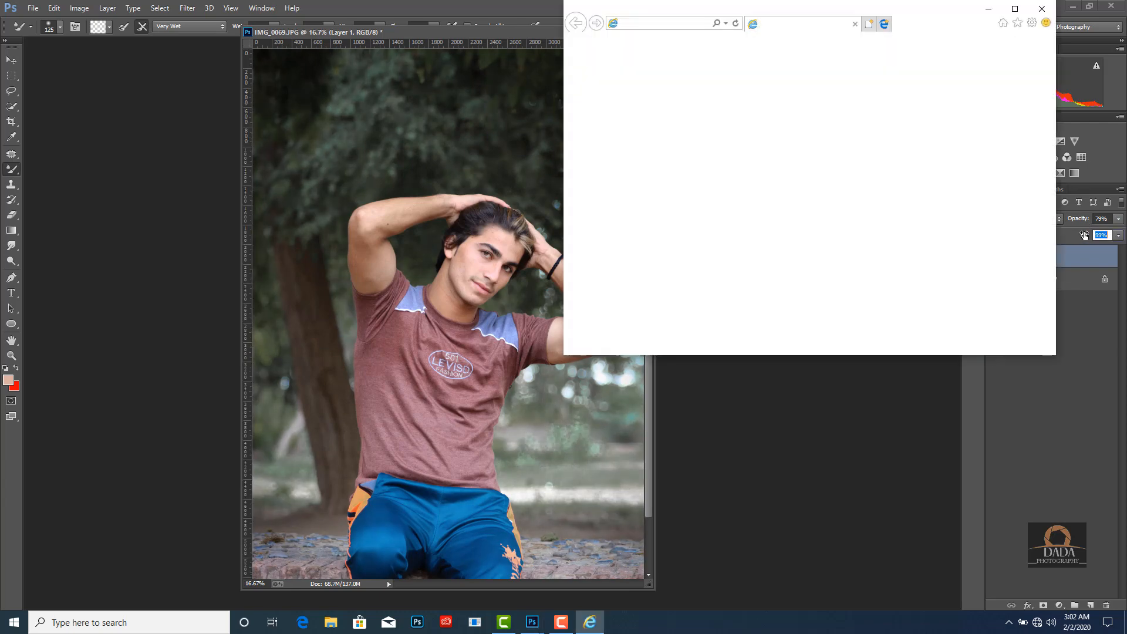
click(1044, 12)
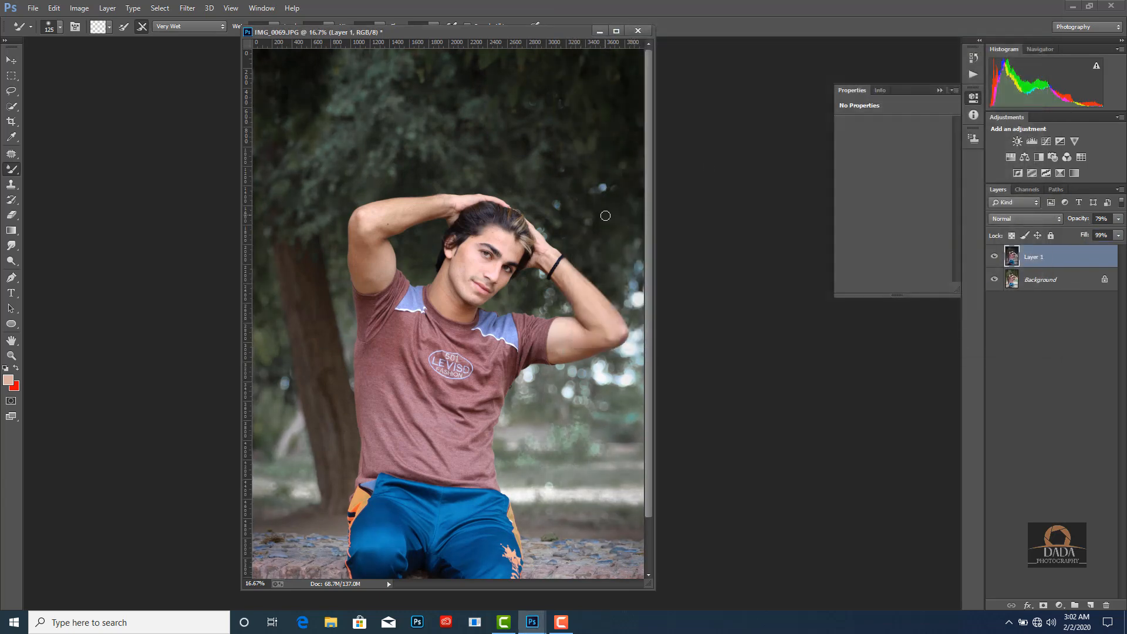
Merge Layer 1 down into the background and duplicate the merged layer.
key(ctrl+equal)
key(ctrl+equal)
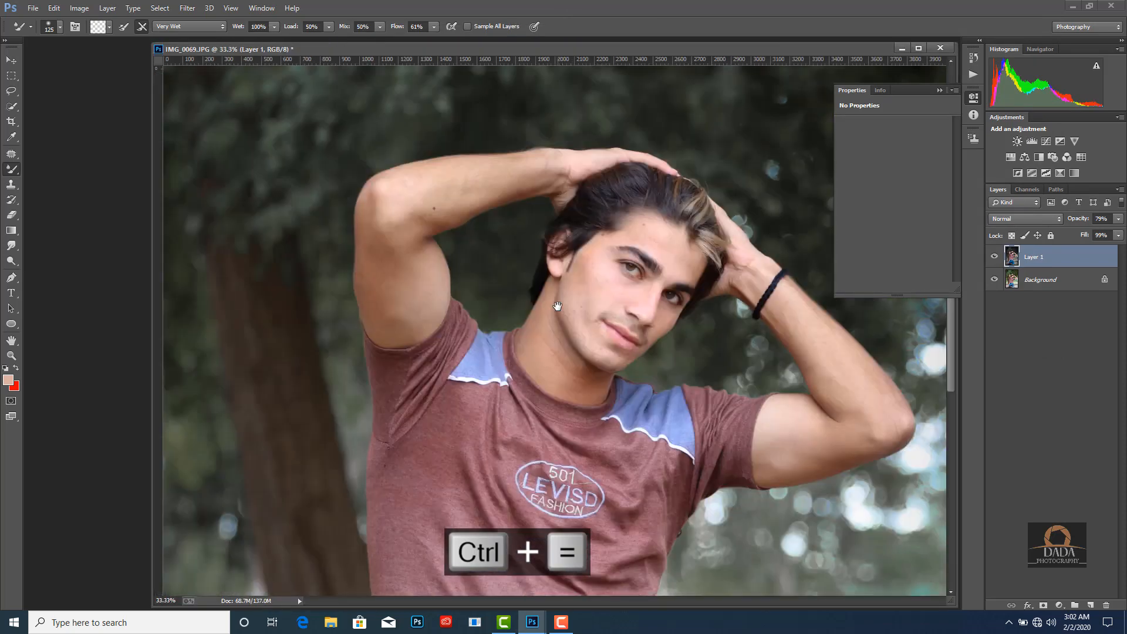
right_click(1049, 258)
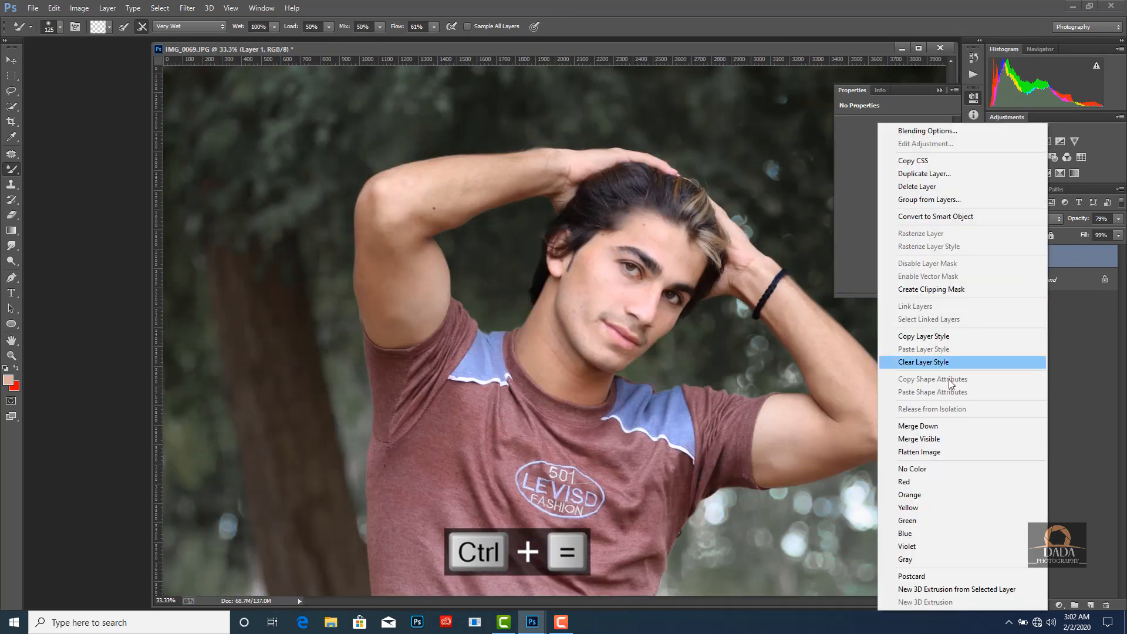
click(939, 426)
key(ctrl+j)
Smooth the forehead skin with the Mixer Brush at size 90.
key(ctrl+equal)
key(ctrl+equal)
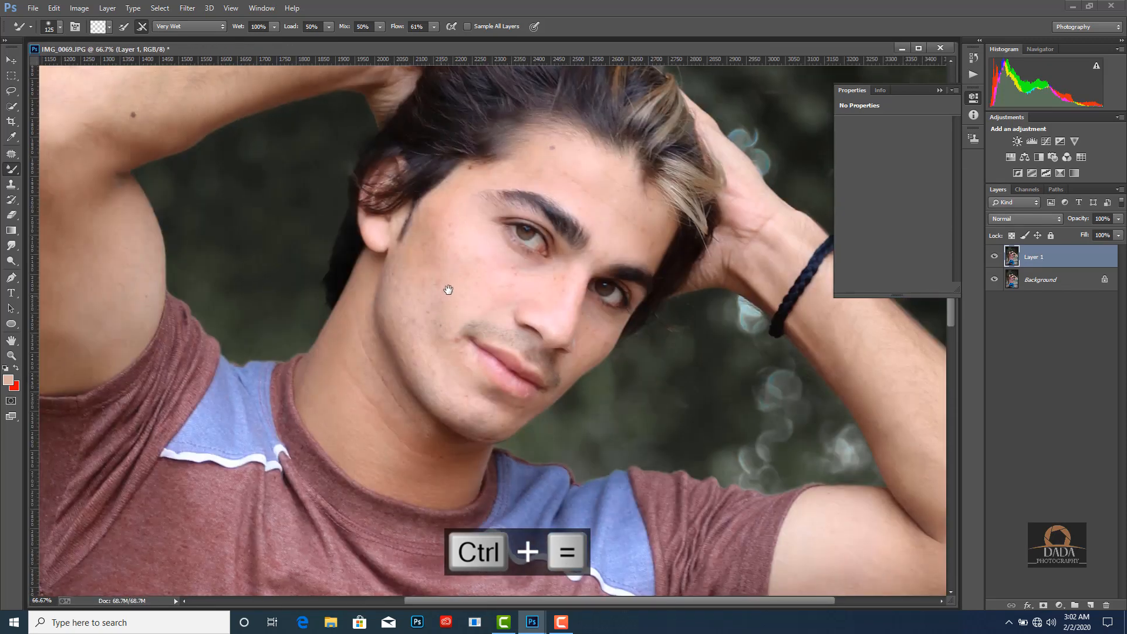
key(ctrl+equal)
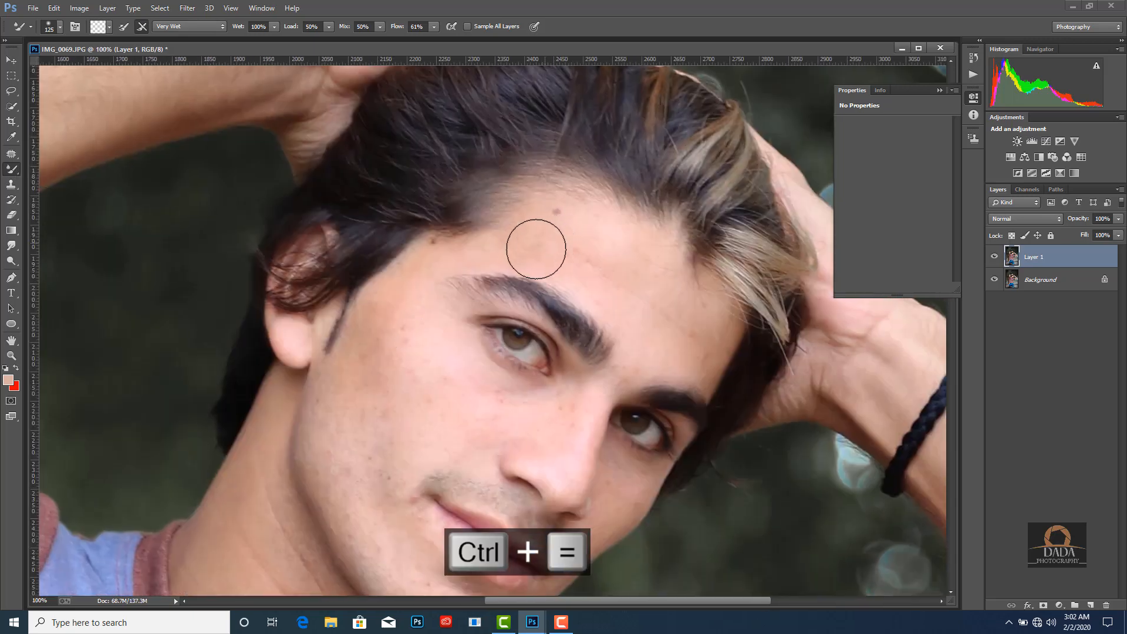
key(bracketleft)
key(bracketleft)
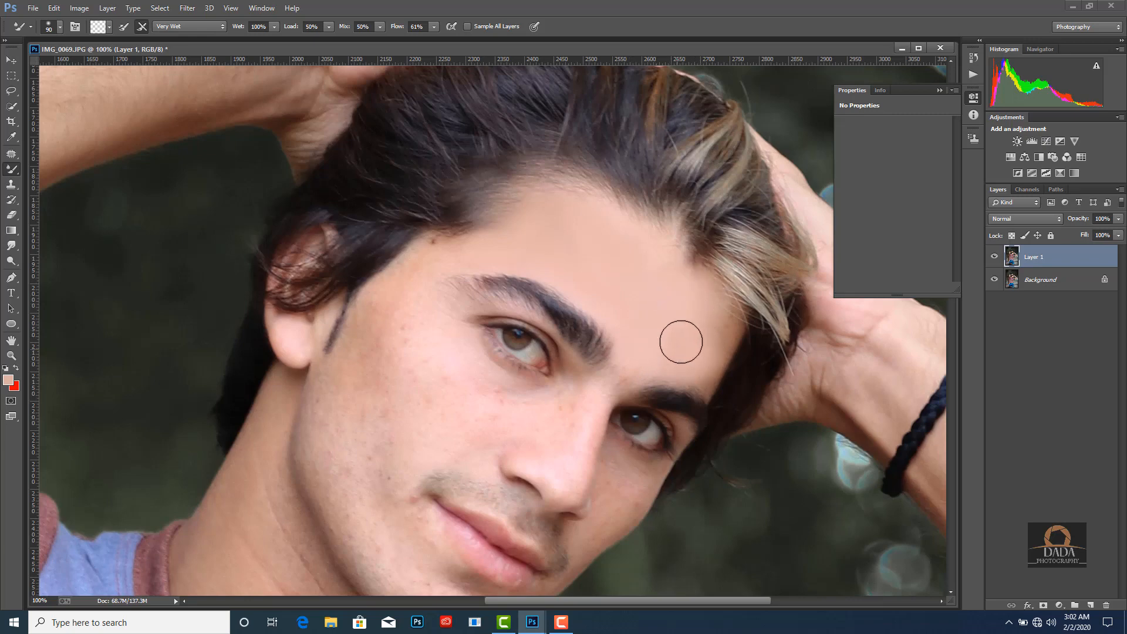
Smooth the skin between the brows, on the nose and under the eye with brush sizes from 50 to 70.
key(bracketleft)
key(bracketleft)
key(bracketleft)
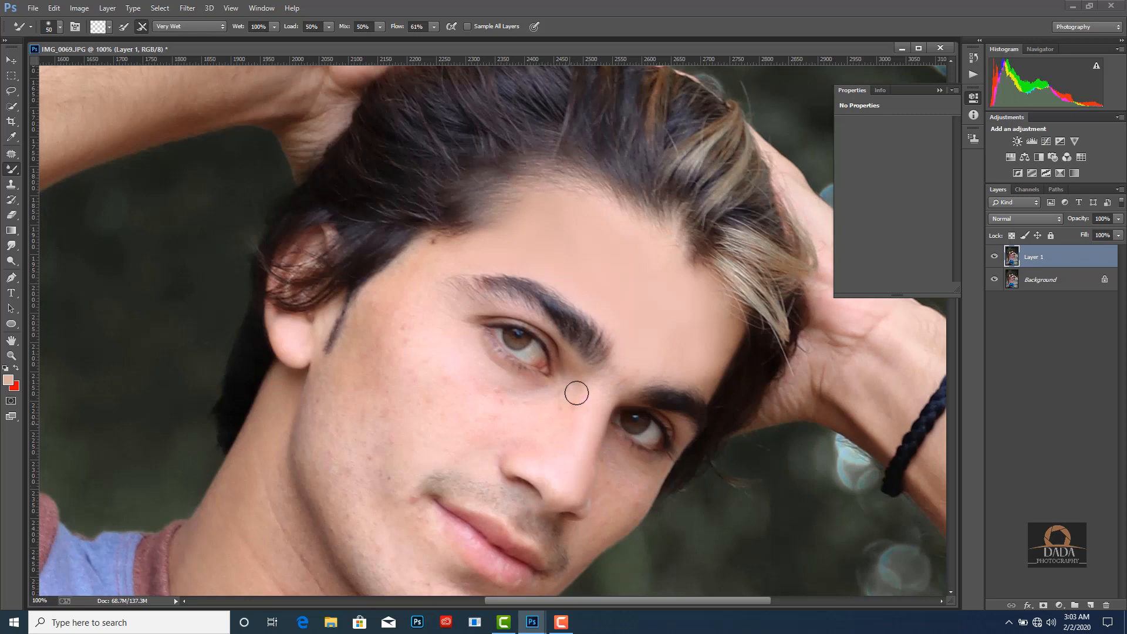
key(bracketright)
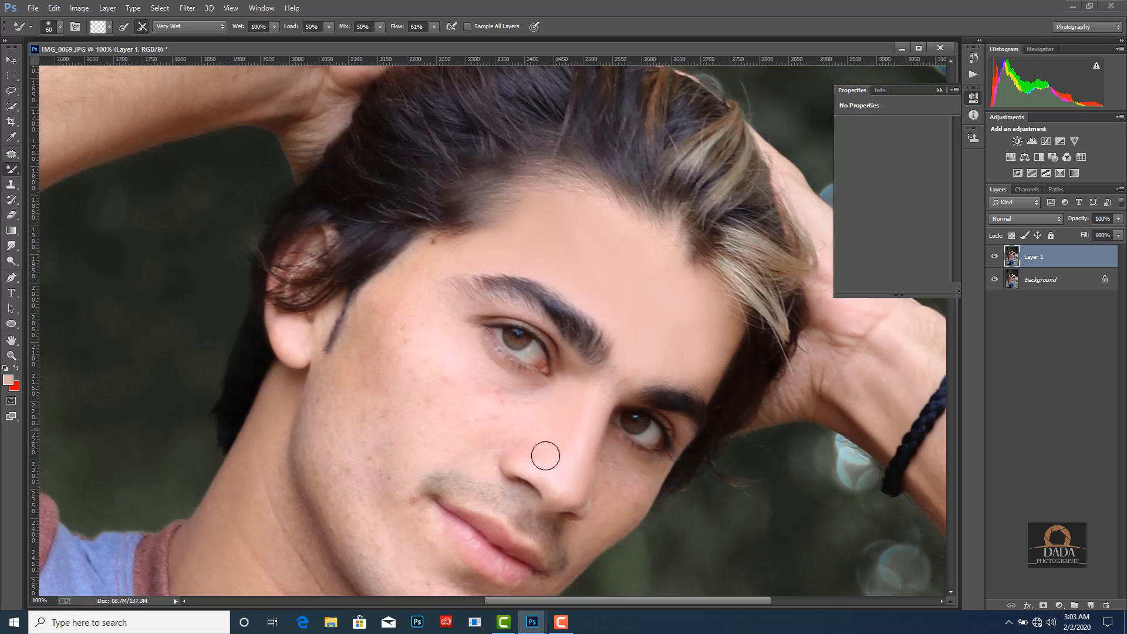
key(bracketright)
key(bracketright)
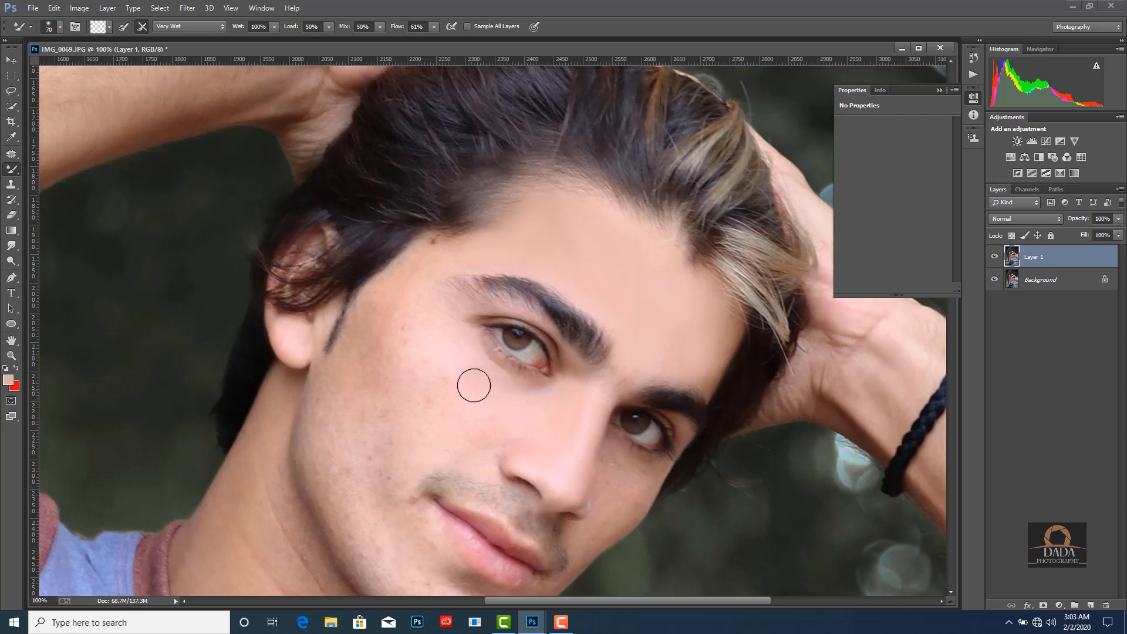
Smooth the temple and the large cheek area beside the ear with brush sizes 80 to 100.
key(bracketright)
key(bracketleft)
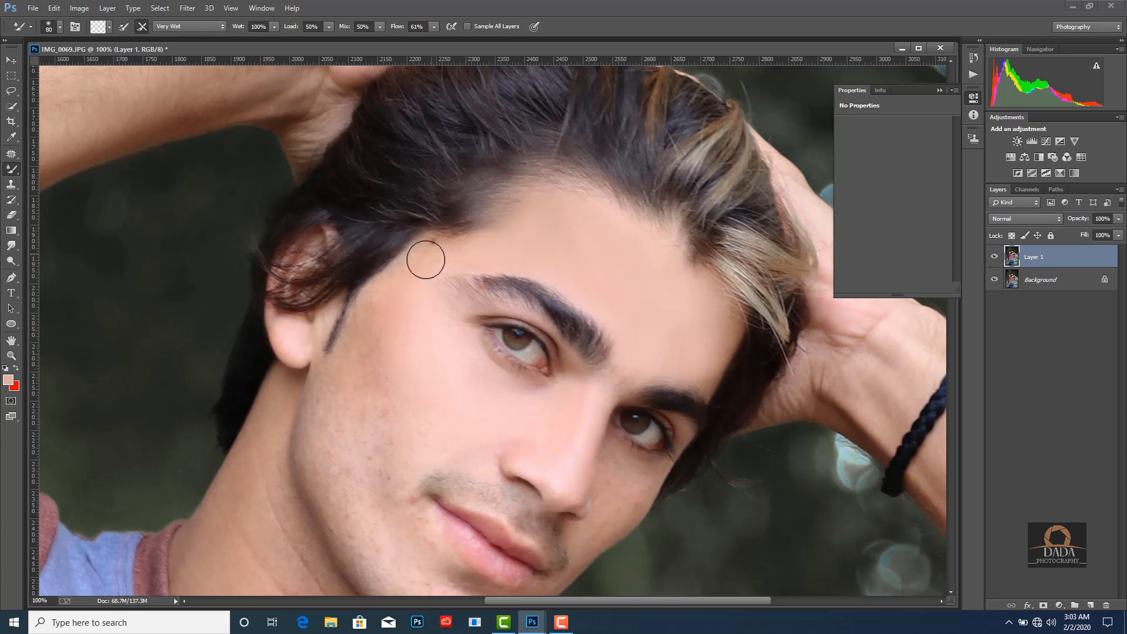
key(bracketright)
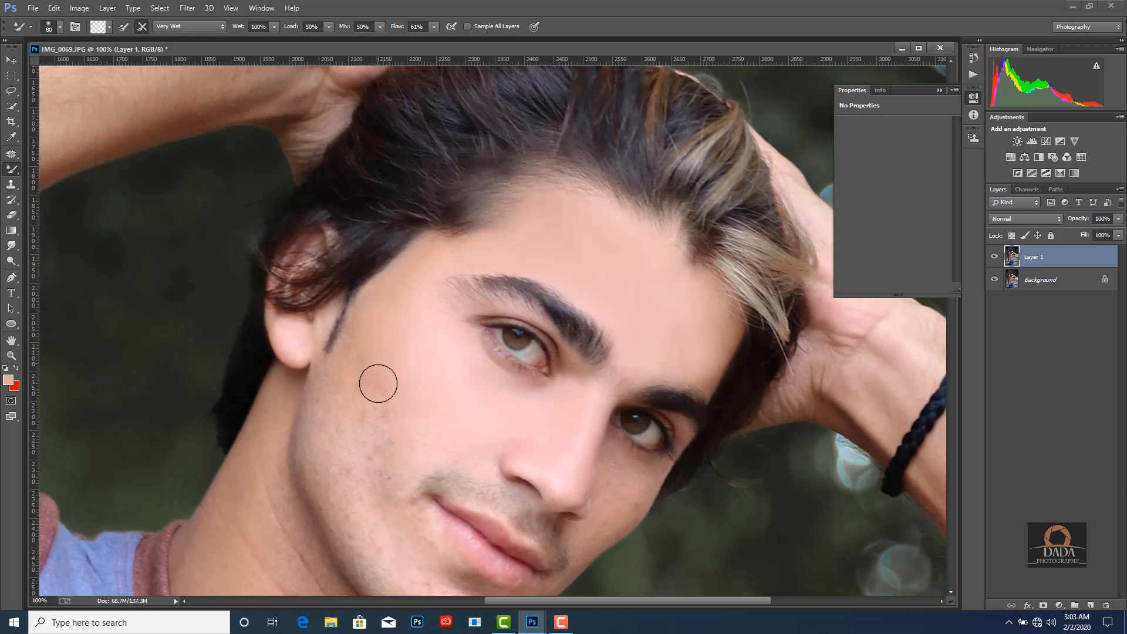
key(bracketright)
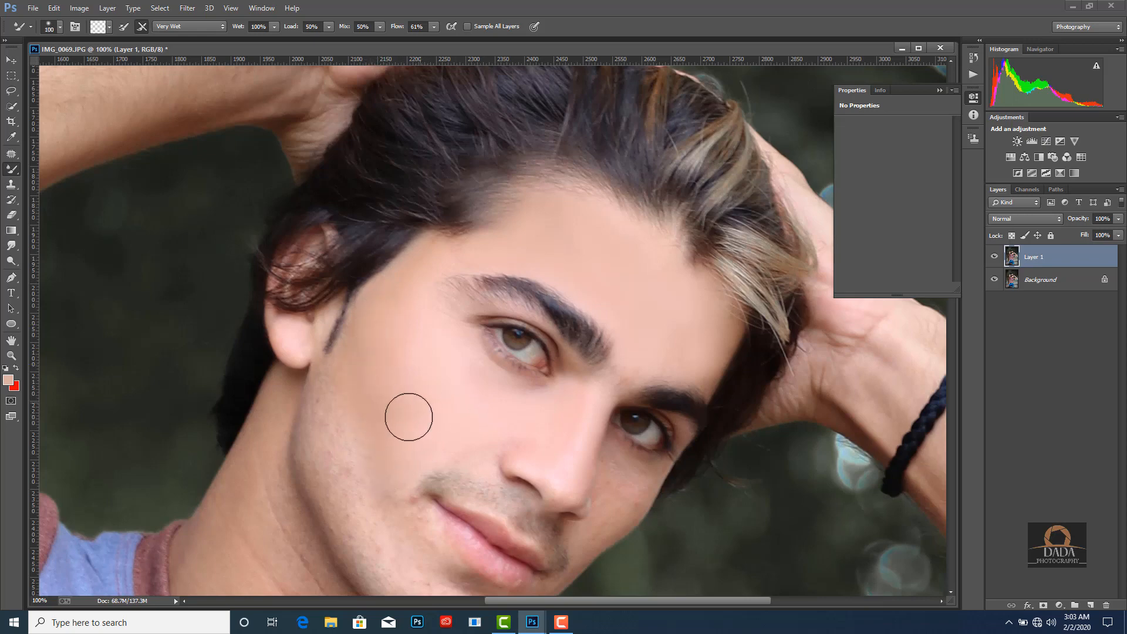
Smooth the lower cheek and the skin along the jaw beside the mouth with the brush at size 70.
drag(397, 417, 434, 271)
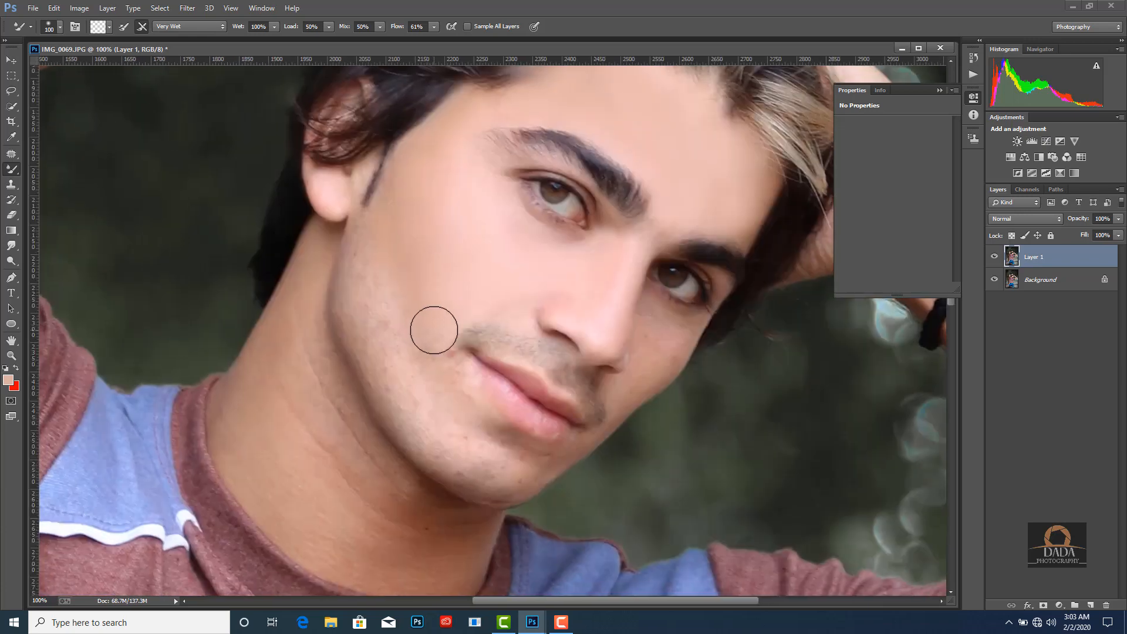
key(bracketleft)
key(bracketleft)
mouse_move(365, 246)
mouse_down()
mouse_move(392, 342)
mouse_move(405, 314)
mouse_move(432, 331)
mouse_move(428, 352)
mouse_move(454, 368)
mouse_up()
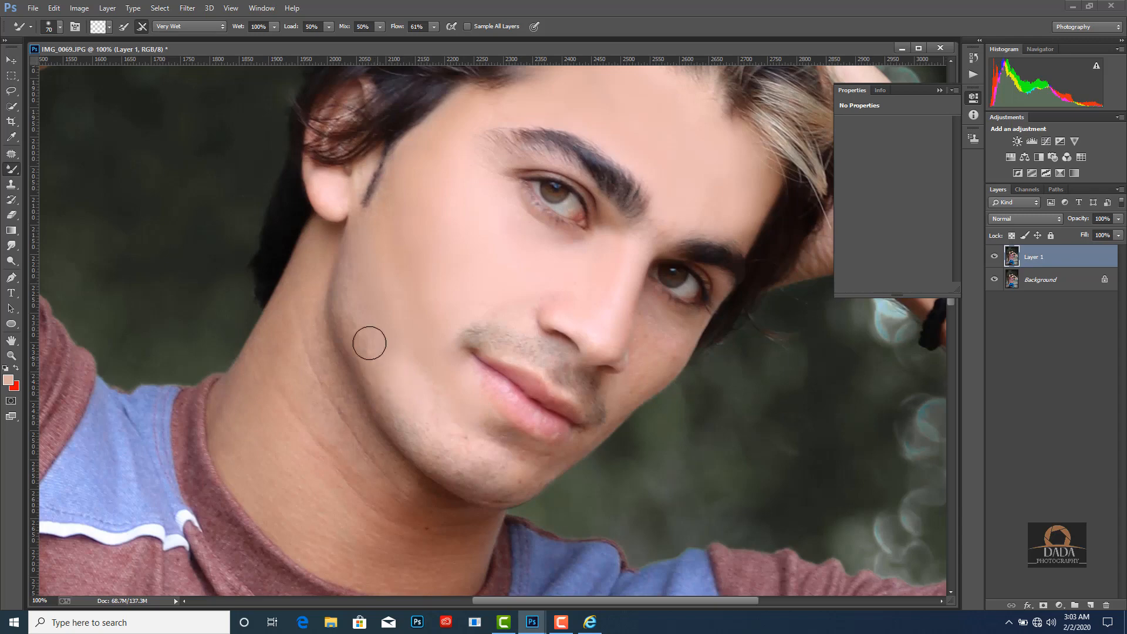
Smooth the side of the neck below the ear and jaw with Mixer Brush sizes from 90 to 125.
key(bracketright)
key(bracketright)
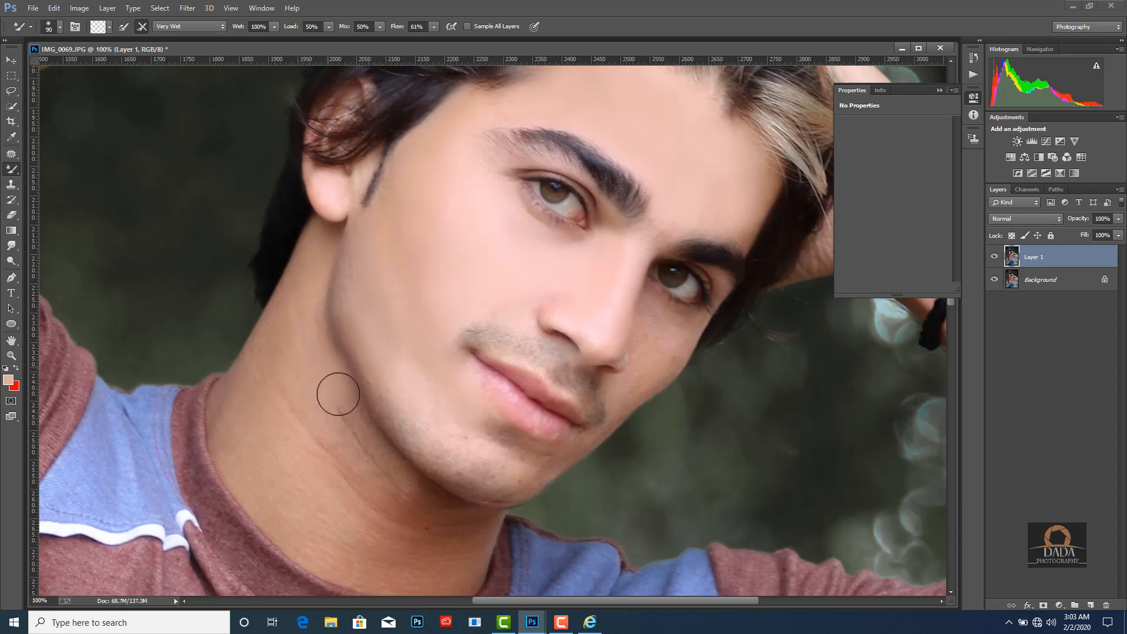
mouse_move(338, 394)
mouse_down()
mouse_move(349, 442)
mouse_move(332, 425)
mouse_up()
mouse_move(309, 288)
mouse_down()
mouse_move(315, 244)
mouse_move(295, 317)
mouse_move(305, 322)
mouse_move(257, 370)
mouse_up()
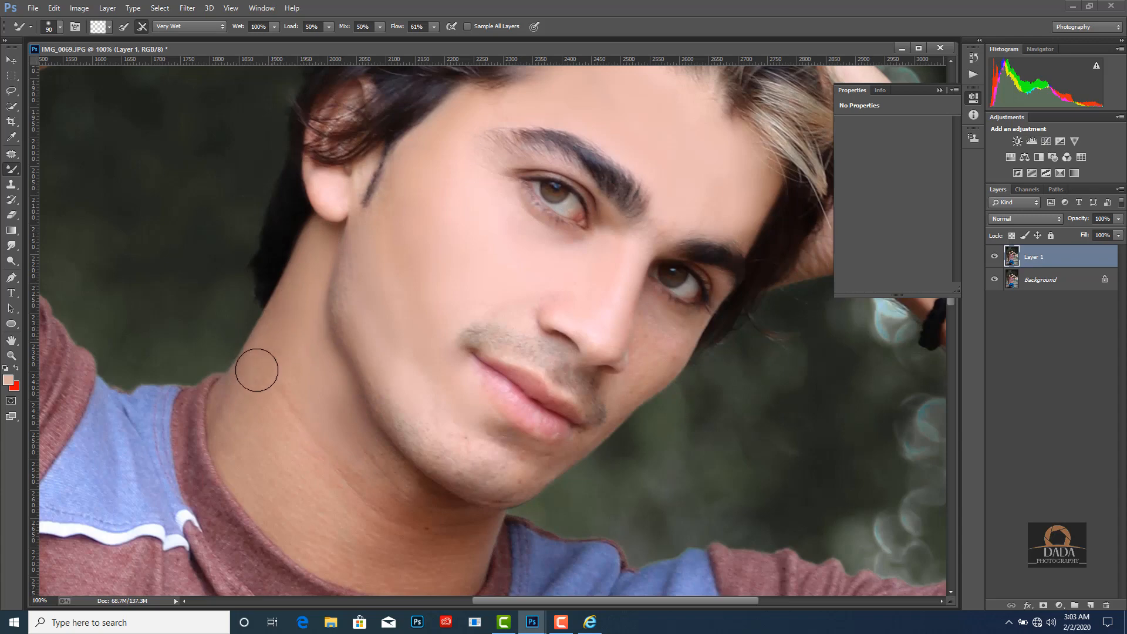
key(bracketright)
key(bracketright)
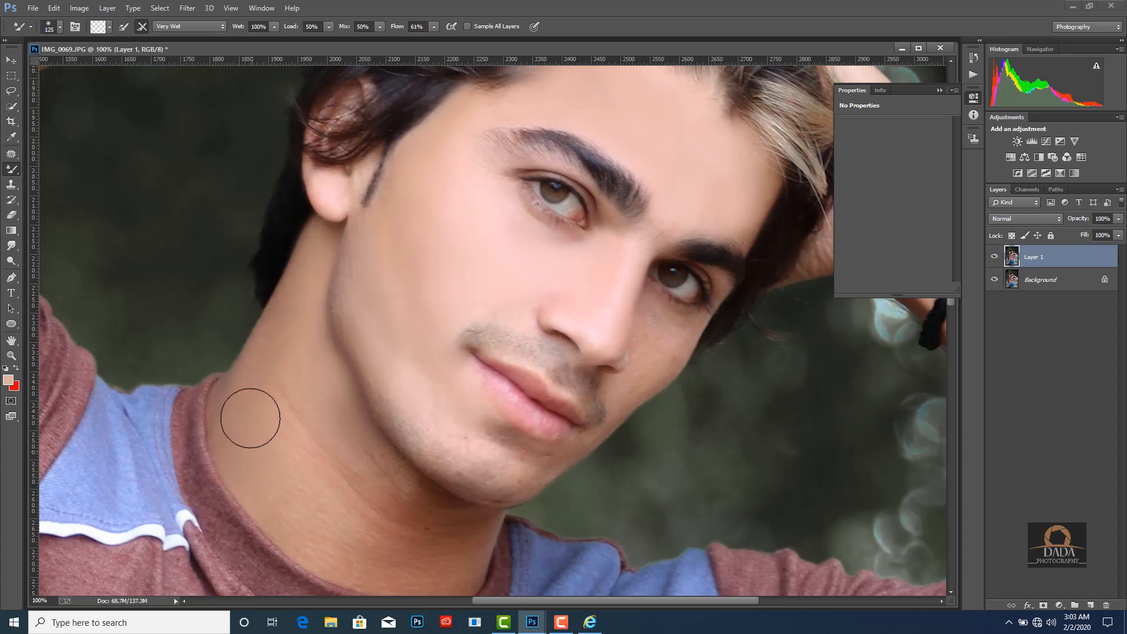
mouse_move(250, 418)
mouse_down()
mouse_move(280, 383)
mouse_move(295, 409)
mouse_move(302, 356)
mouse_move(310, 447)
mouse_move(327, 430)
mouse_move(283, 494)
mouse_move(298, 510)
mouse_move(378, 471)
mouse_up()
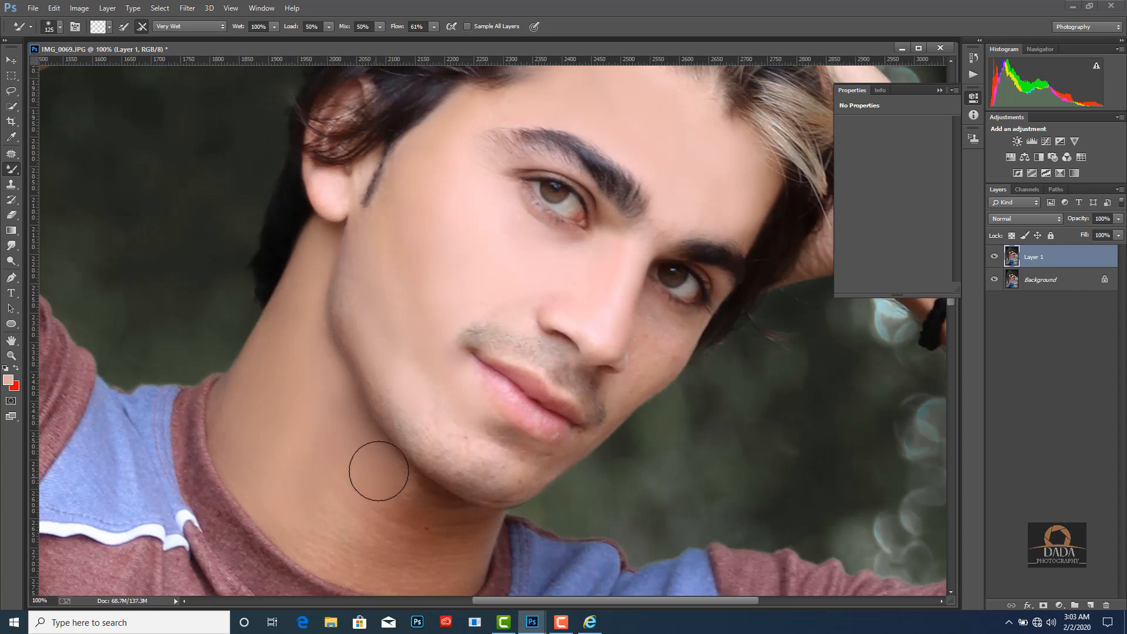
key(bracketleft)
mouse_move(335, 440)
mouse_down()
mouse_move(320, 397)
mouse_move(354, 444)
mouse_move(315, 485)
mouse_move(327, 519)
mouse_move(302, 528)
mouse_up()
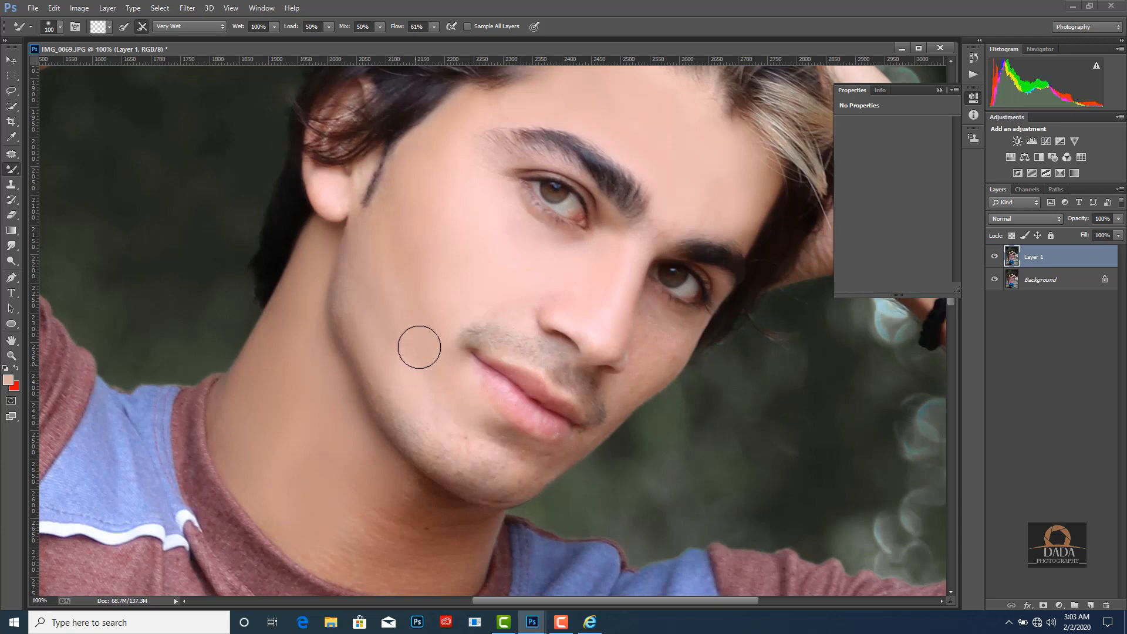
Smooth the skin along the lower cheek and the shaded front of the neck down to the collar.
key(bracketleft)
key(bracketleft)
key(bracketleft)
mouse_move(420, 347)
mouse_down()
mouse_move(395, 297)
mouse_move(350, 264)
mouse_move(360, 345)
mouse_up()
key(ctrl+minus)
drag(415, 390, 438, 283)
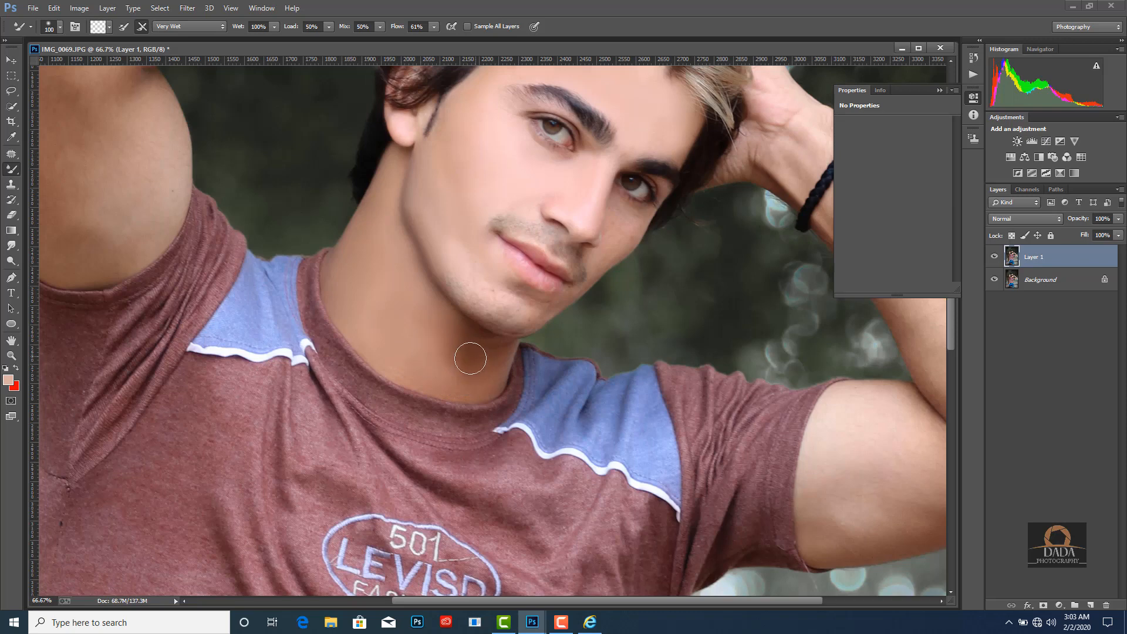
Smooth the chin and the skin under the lower lip with brush sizes 70 and 50.
key(ctrl+equal)
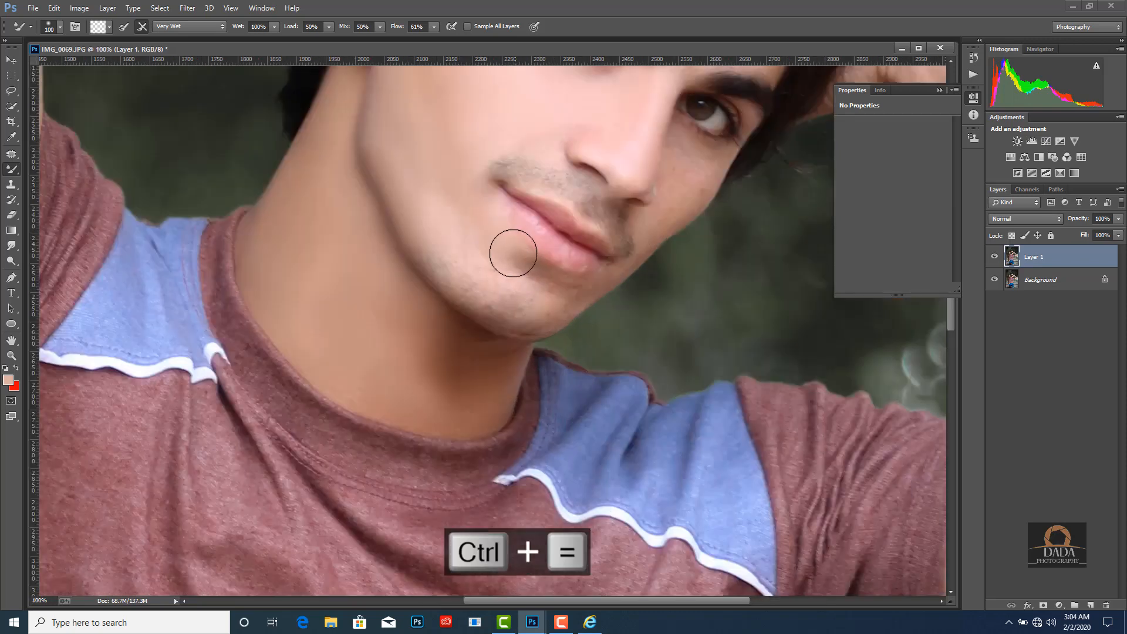
key(bracketleft)
key(bracketleft)
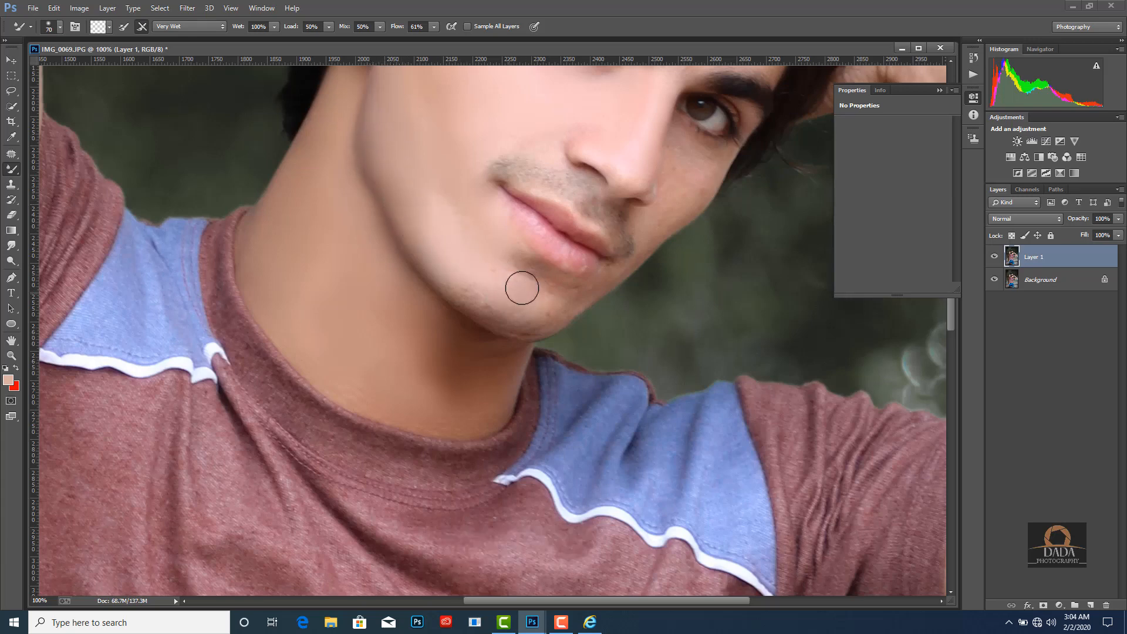
key(bracketleft)
key(bracketleft)
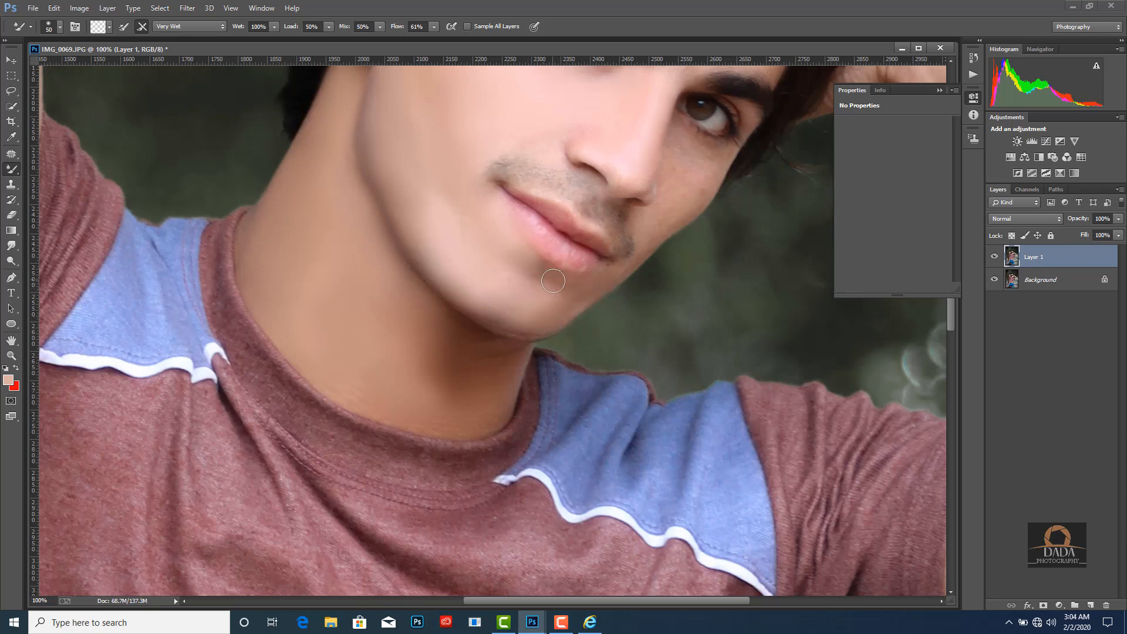
Smooth the far cheek between the nose and the eye with brush sizes 45 and 40, stepping back an unwanted stroke.
drag(632, 172, 538, 253)
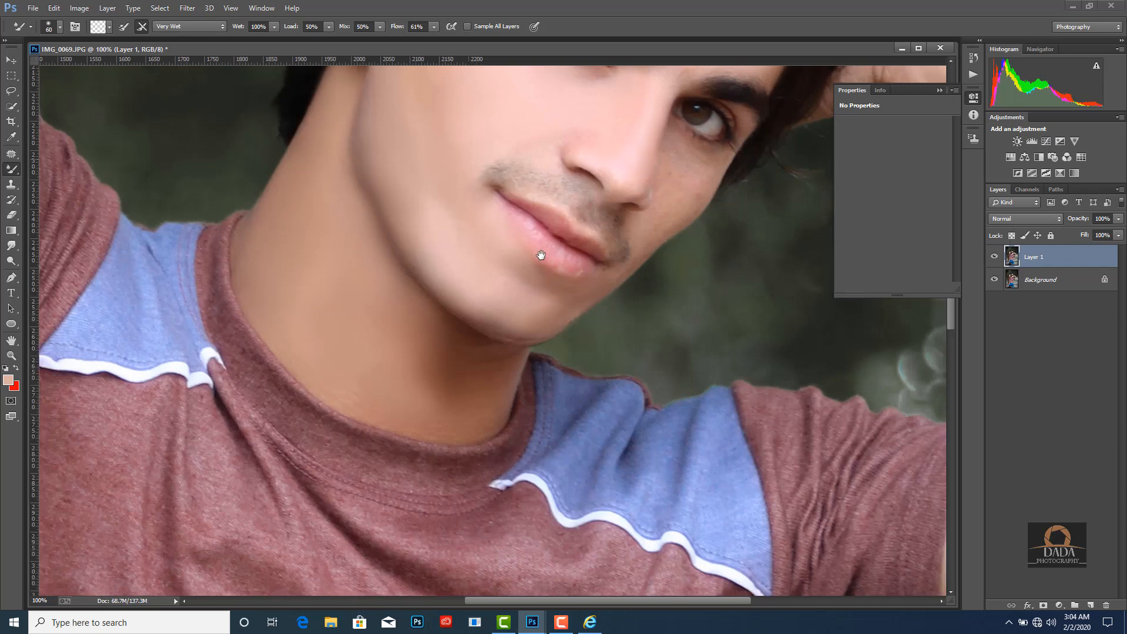
key([)
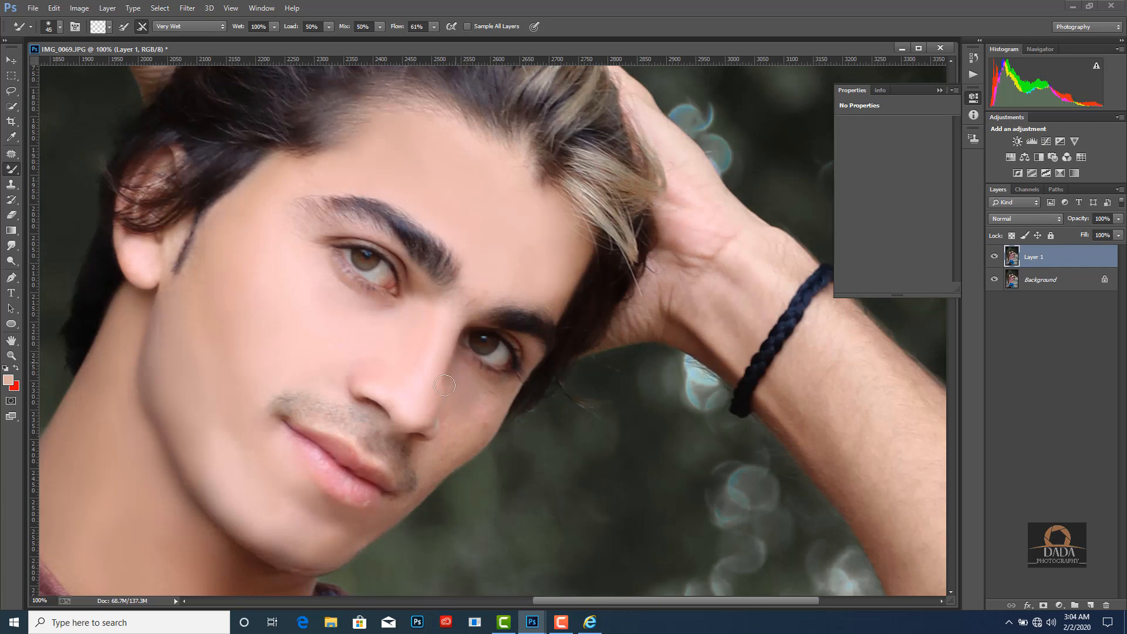
key(ctrl+alt+z)
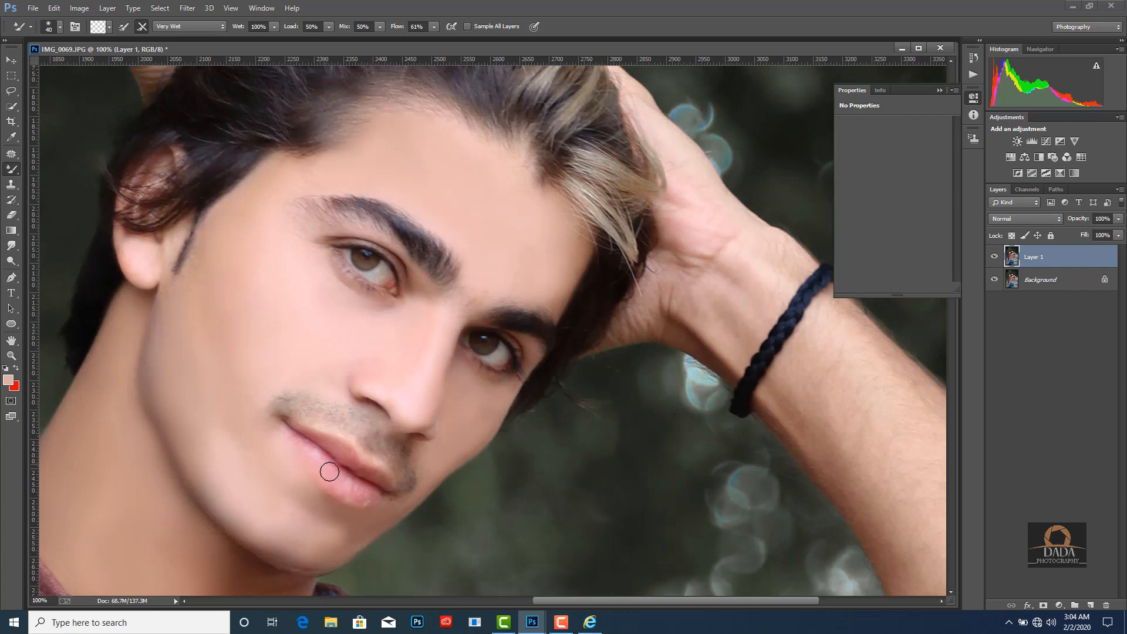
Even out the base of the neck along the shirt collar with brush sizes 60 to 70, and raise the size to 80.
drag(339, 425, 399, 330)
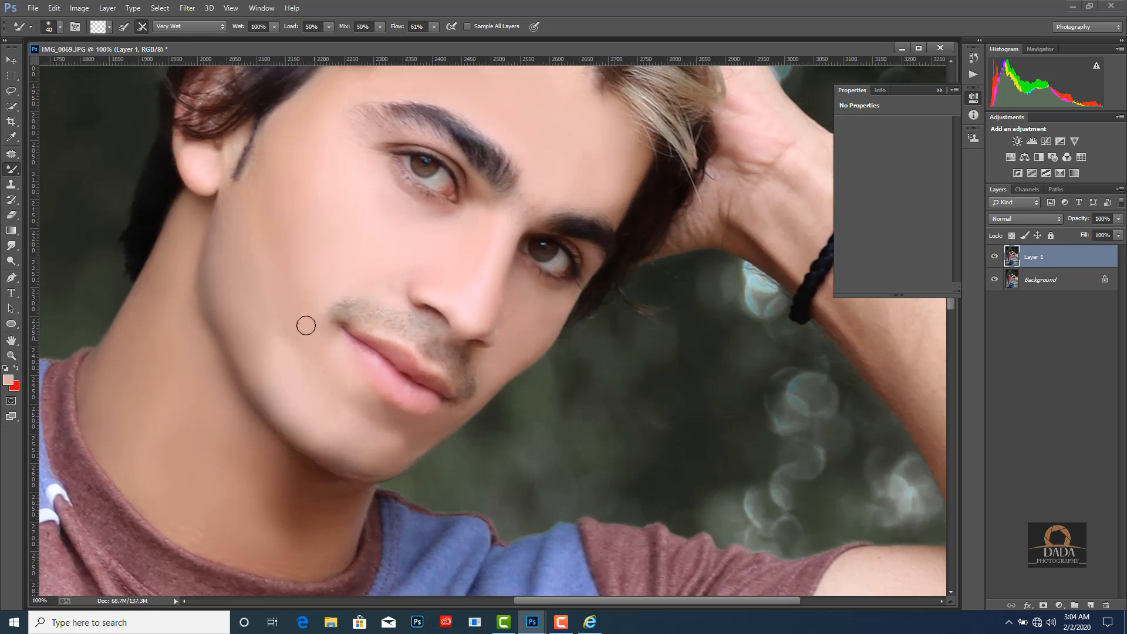
drag(277, 470, 306, 338)
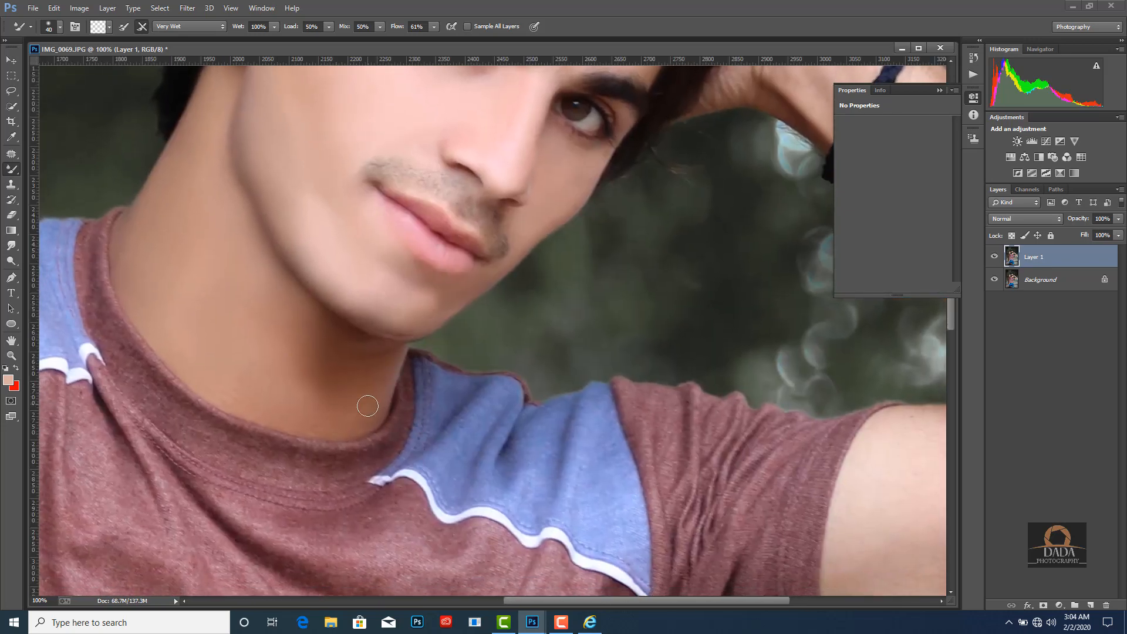
key(bracketright)
key(bracketright)
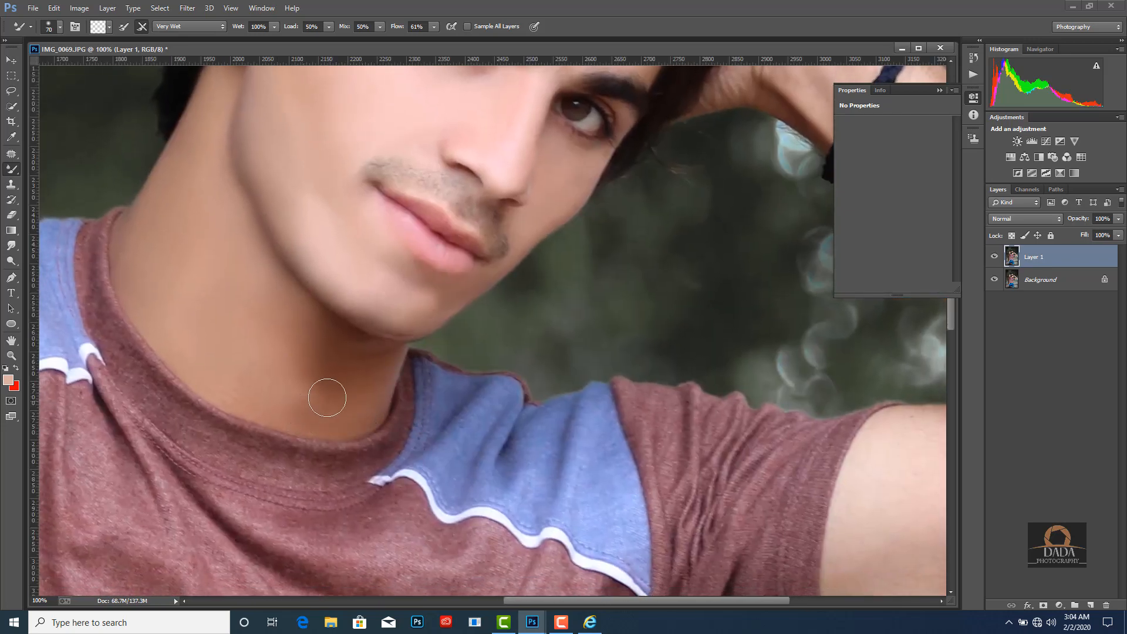
mouse_move(314, 401)
mouse_down()
mouse_move(315, 352)
mouse_move(293, 325)
mouse_move(327, 367)
mouse_move(312, 355)
mouse_move(297, 392)
mouse_up()
key(bracketleft)
key(bracketleft)
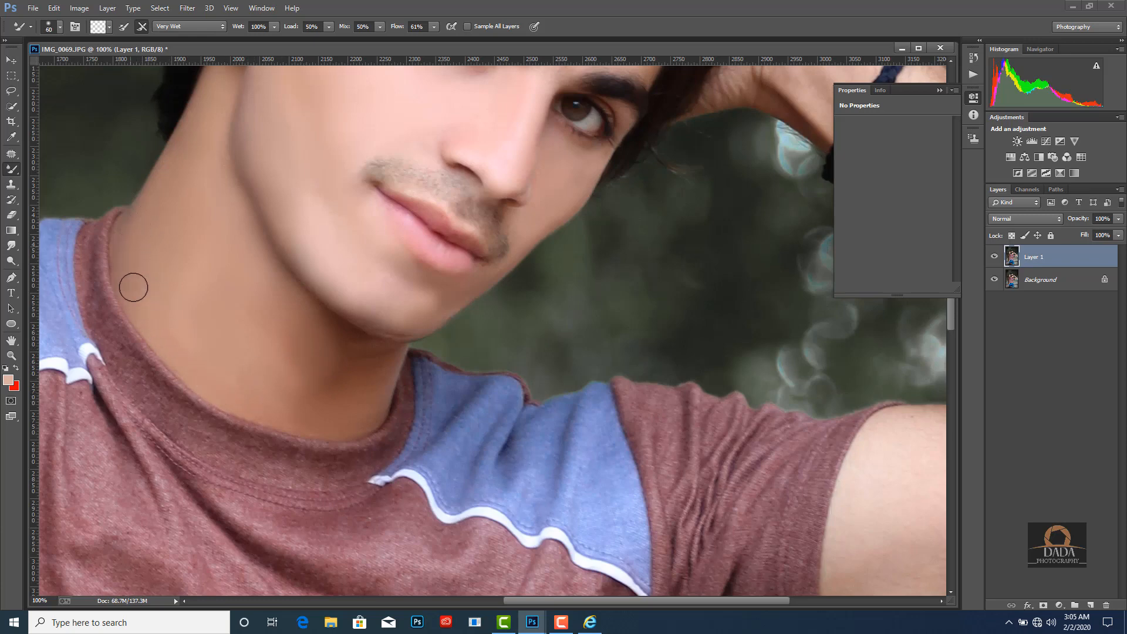
key(bracketright)
key(bracketright)
key(bracketright)
Switch to the Smudge tool with the 104 px textured brush tip, dismissing the browser pop-up.
key(ctrl+minus)
key(ctrl+minus)
scroll(350, 208, down, 2)
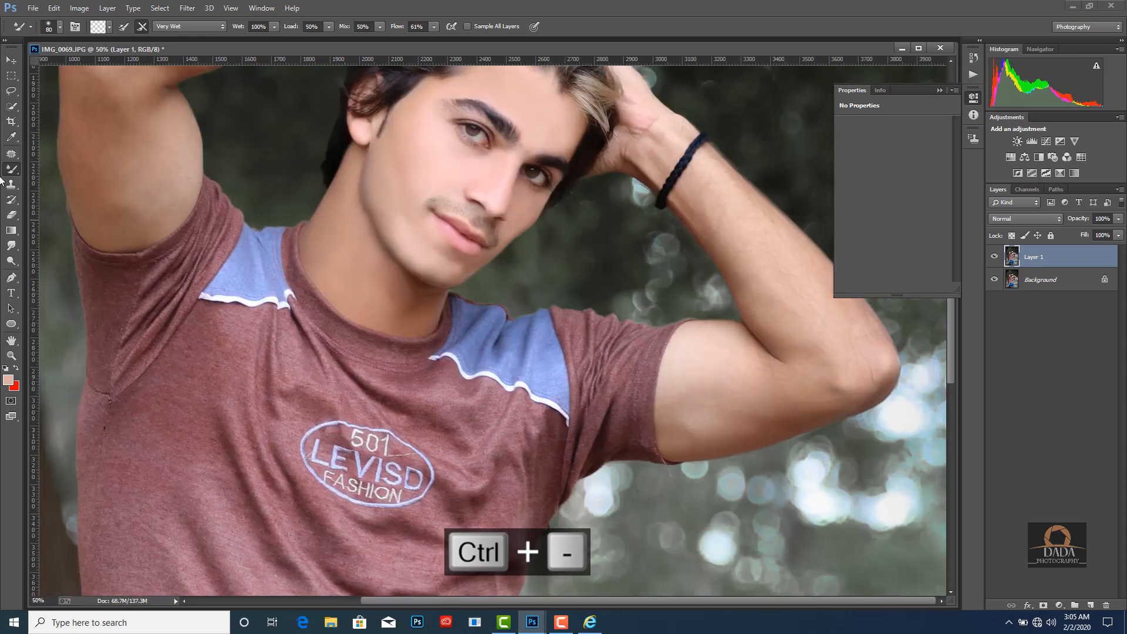
click(15, 247)
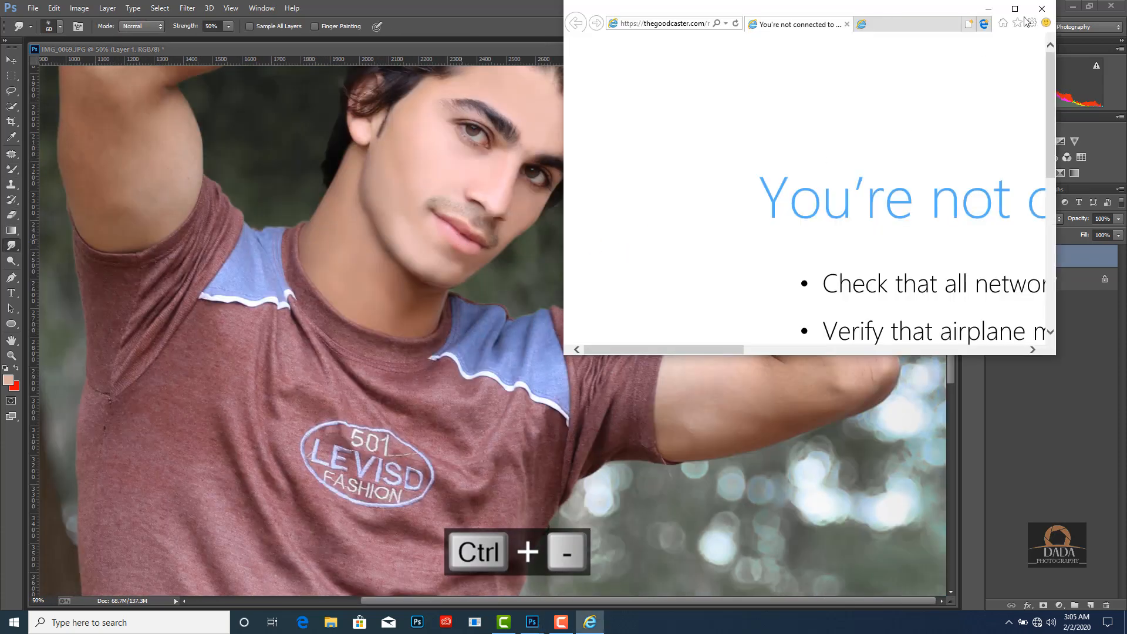
click(989, 8)
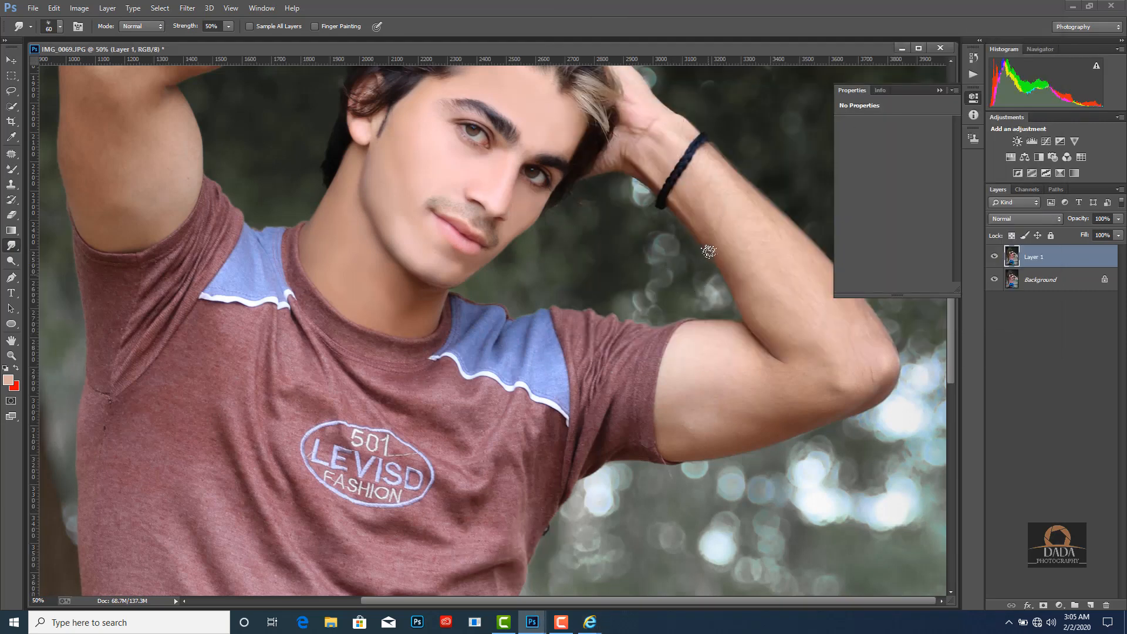
scroll(622, 209, up, 3)
right_click(529, 247)
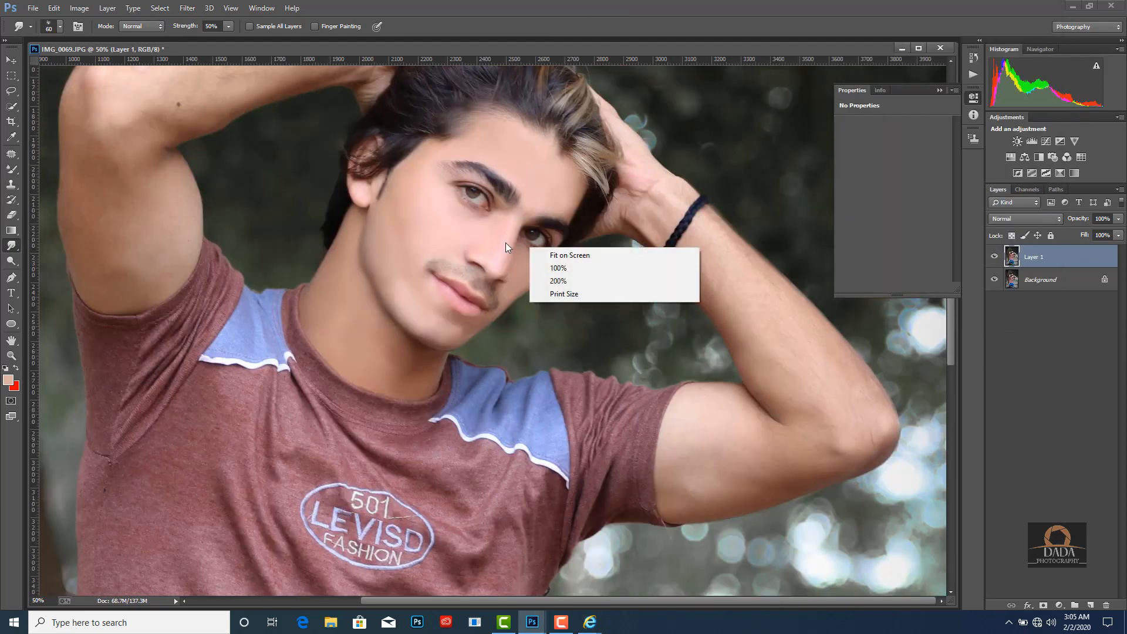
key(Escape)
right_click(280, 233)
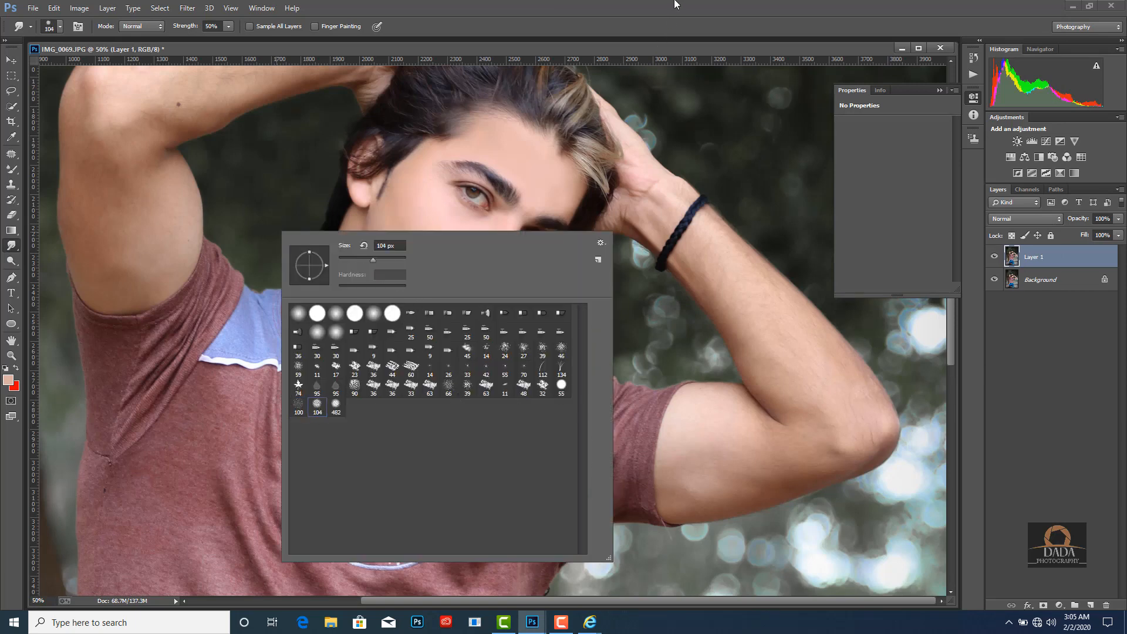
key(Return)
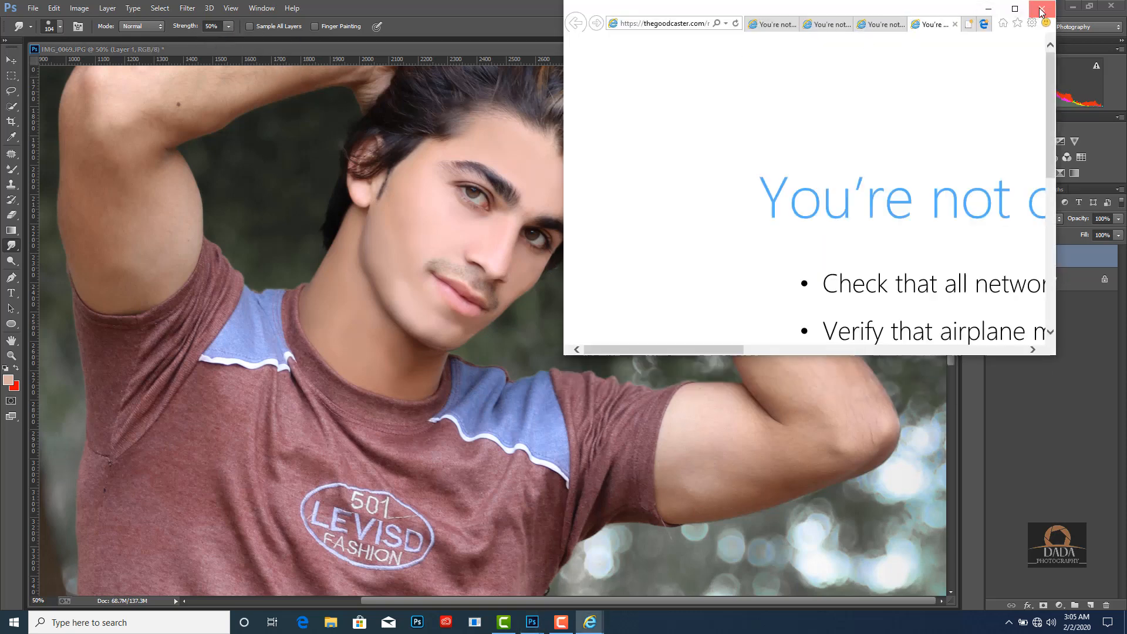
Close the browser pop-up and set the smudge strength to 13%.
click(1041, 10)
click(206, 39)
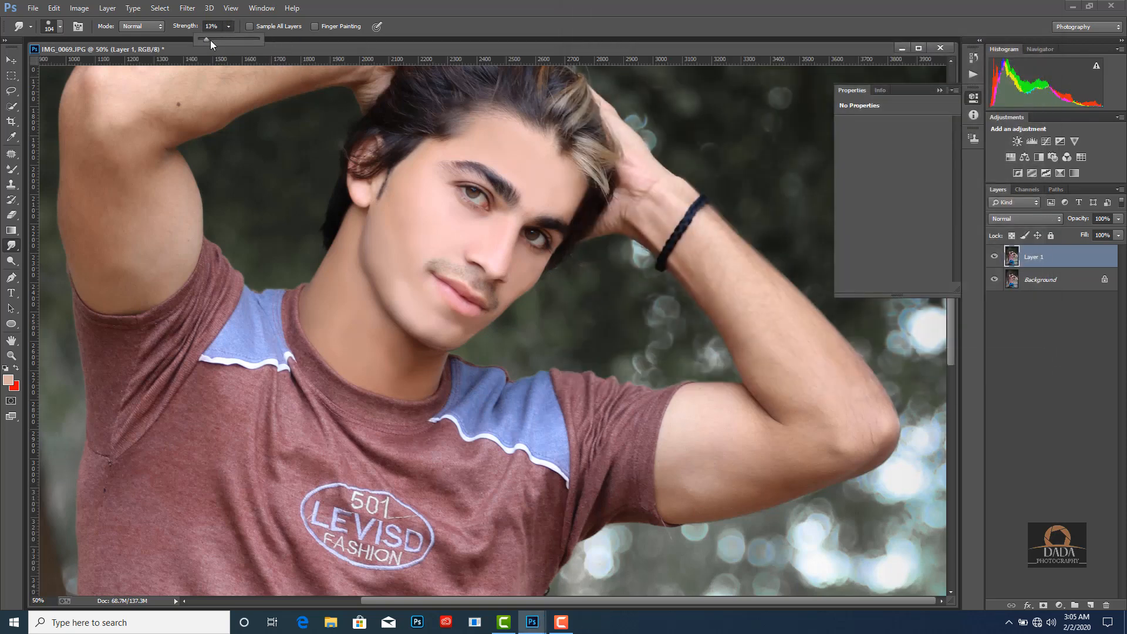
click(731, 267)
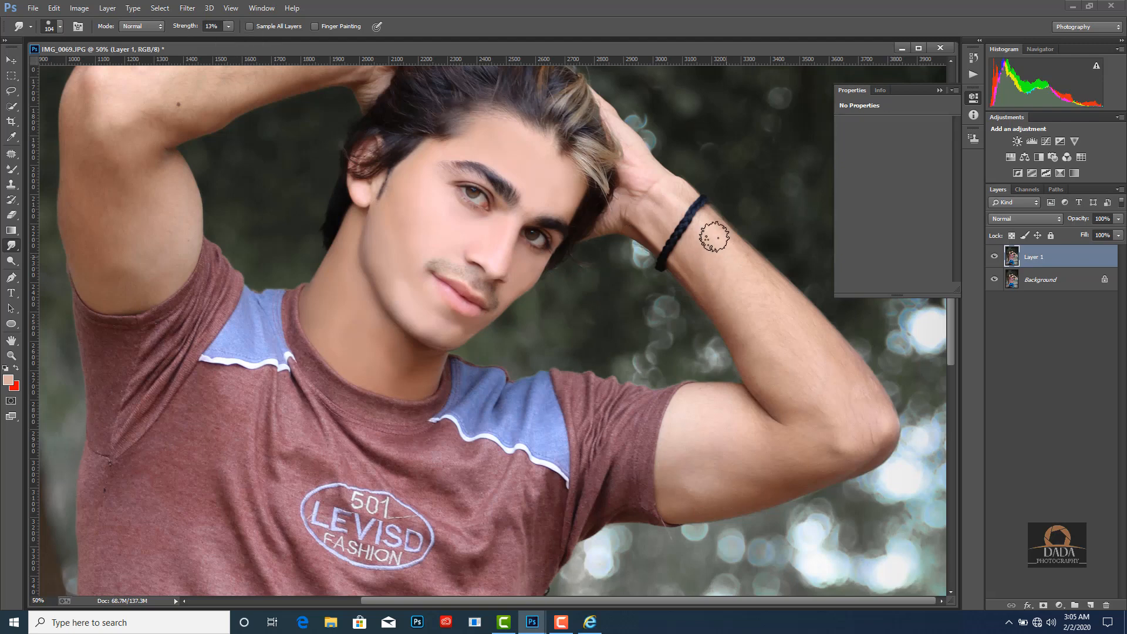
Smudge the skin of the forearm below the bracelet smooth with brush sizes from 104 to 125.
mouse_move(721, 281)
mouse_down()
mouse_move(747, 317)
mouse_move(753, 285)
mouse_move(793, 312)
mouse_move(760, 355)
mouse_move(851, 395)
mouse_move(848, 435)
mouse_move(785, 382)
mouse_move(801, 420)
mouse_move(772, 447)
mouse_move(838, 441)
mouse_move(730, 478)
mouse_move(694, 448)
mouse_move(698, 424)
mouse_move(732, 448)
mouse_move(685, 460)
mouse_move(760, 352)
mouse_move(690, 246)
mouse_move(728, 256)
mouse_move(782, 327)
mouse_move(654, 213)
mouse_up()
key(bracketleft)
key(bracketleft)
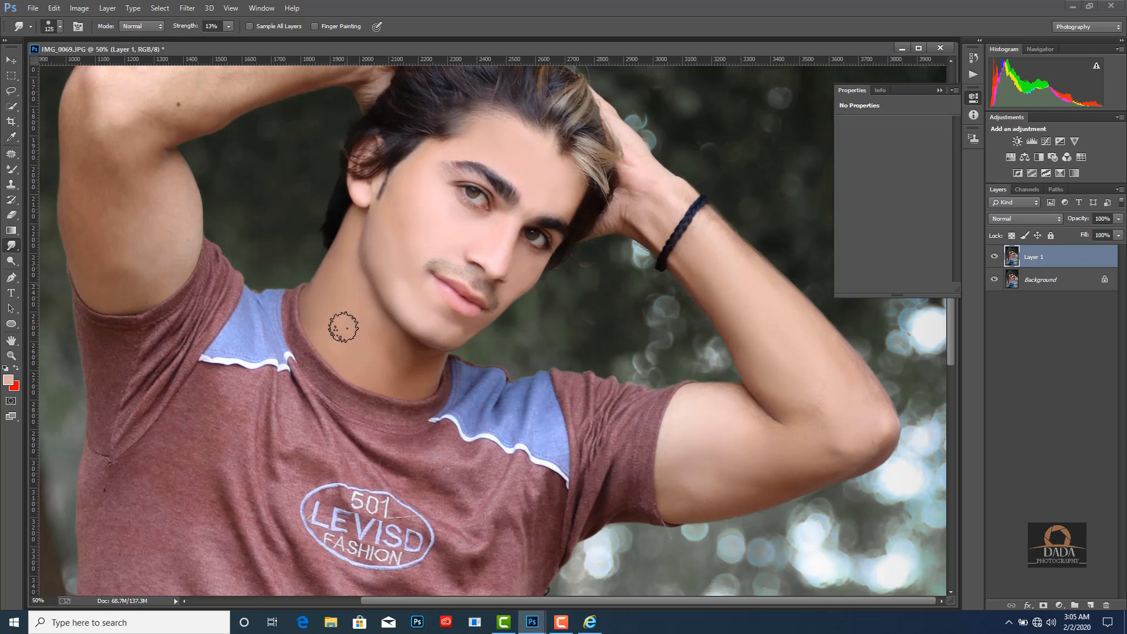
Smudge the skin of the raised arm above the other sleeve smooth with brush sizes up to 175.
key(bracketright)
key(bracketright)
mouse_move(93, 141)
mouse_down()
mouse_move(118, 141)
mouse_move(106, 238)
mouse_move(95, 240)
mouse_move(85, 103)
mouse_move(142, 106)
mouse_move(245, 82)
mouse_move(168, 127)
mouse_move(157, 179)
mouse_move(130, 146)
mouse_move(185, 242)
mouse_move(198, 238)
mouse_move(227, 307)
mouse_move(248, 307)
mouse_move(245, 388)
mouse_move(213, 413)
mouse_move(165, 324)
mouse_move(184, 371)
mouse_move(219, 297)
mouse_move(182, 223)
mouse_move(339, 176)
mouse_move(421, 178)
mouse_move(322, 181)
mouse_move(372, 173)
mouse_move(246, 198)
mouse_move(470, 179)
mouse_move(361, 205)
mouse_move(386, 175)
mouse_move(499, 170)
mouse_move(272, 204)
mouse_move(259, 245)
mouse_move(199, 200)
mouse_move(195, 210)
mouse_move(235, 191)
mouse_move(187, 210)
mouse_move(177, 229)
mouse_move(198, 310)
mouse_move(270, 243)
mouse_move(234, 296)
mouse_move(249, 279)
mouse_up()
key(bracketleft)
key(bracketleft)
key(bracketleft)
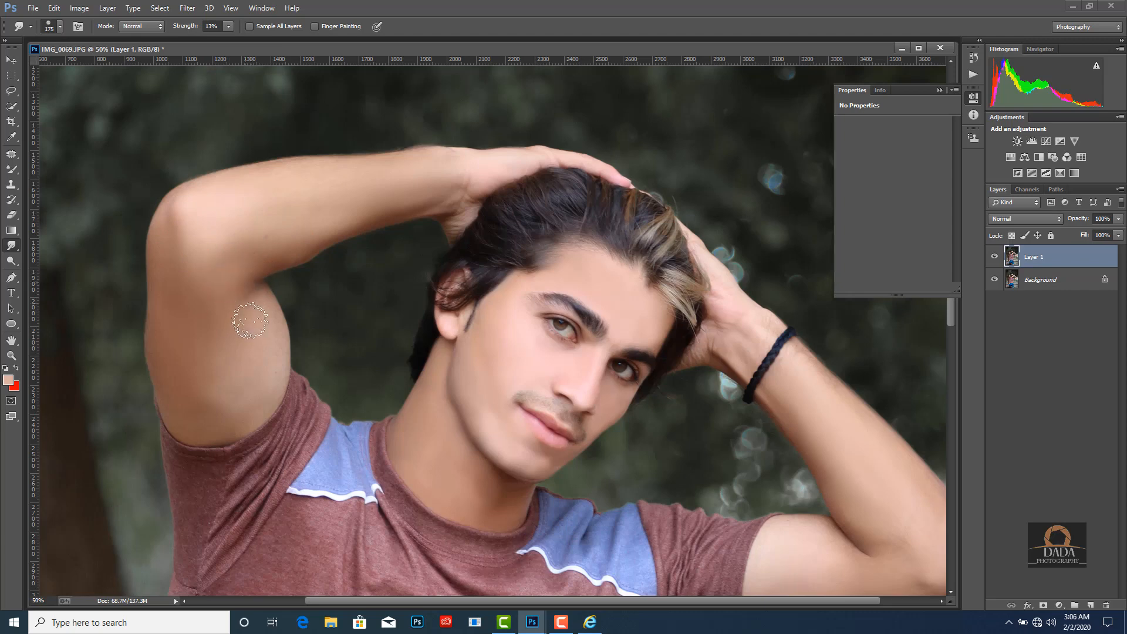
mouse_move(176, 269)
mouse_down()
mouse_move(174, 352)
mouse_move(201, 397)
mouse_move(249, 401)
mouse_up()
Smudge the neck skin under the jaw smooth and close the browser pop-up.
key(bracketright)
mouse_move(456, 465)
mouse_down()
mouse_move(471, 489)
mouse_move(503, 504)
mouse_up()
key(bracketleft)
key(ctrl+minus)
key(ctrl+minus)
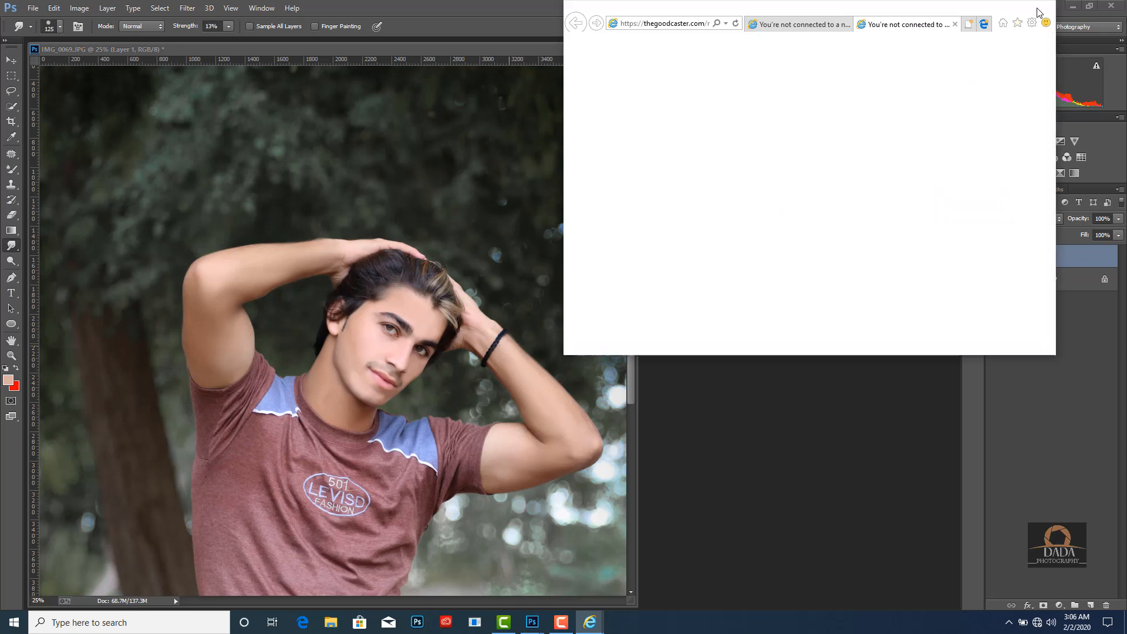
click(1038, 10)
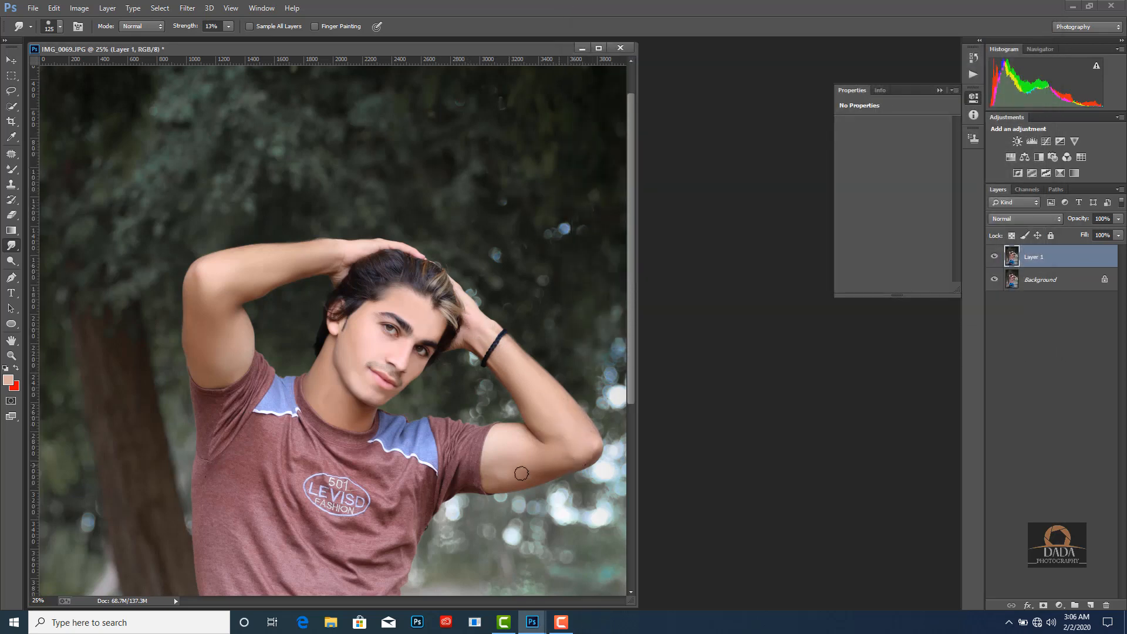
Merge the visible layers, fit the whole photo on screen and move its window toward the middle of the workspace.
key(ctrl+minus)
right_click(1060, 267)
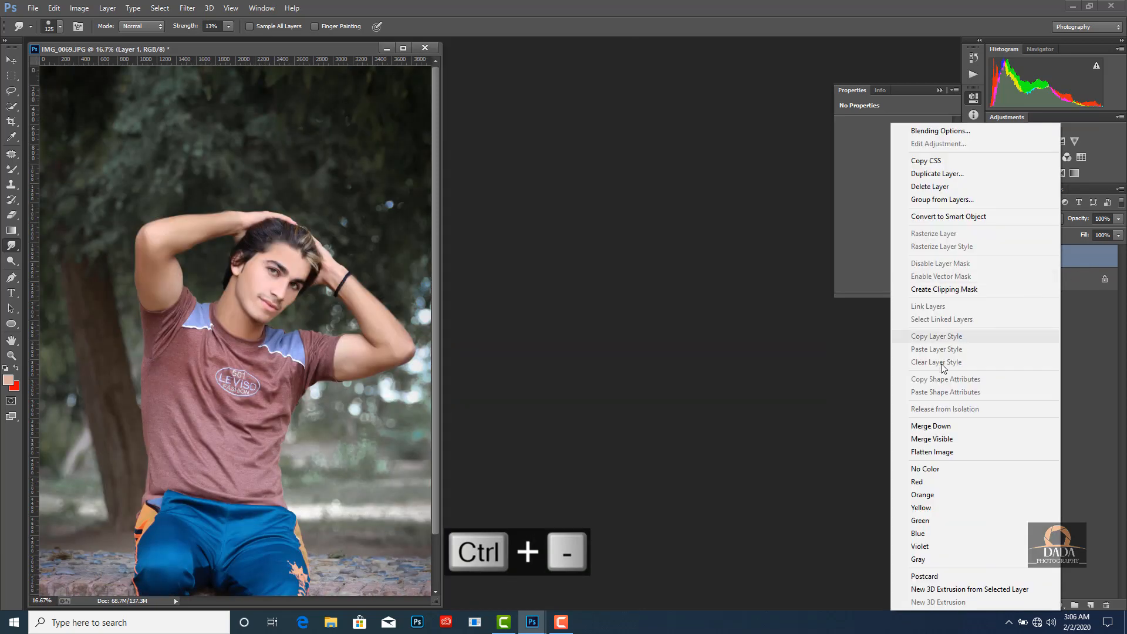
click(936, 439)
key(ctrl+0)
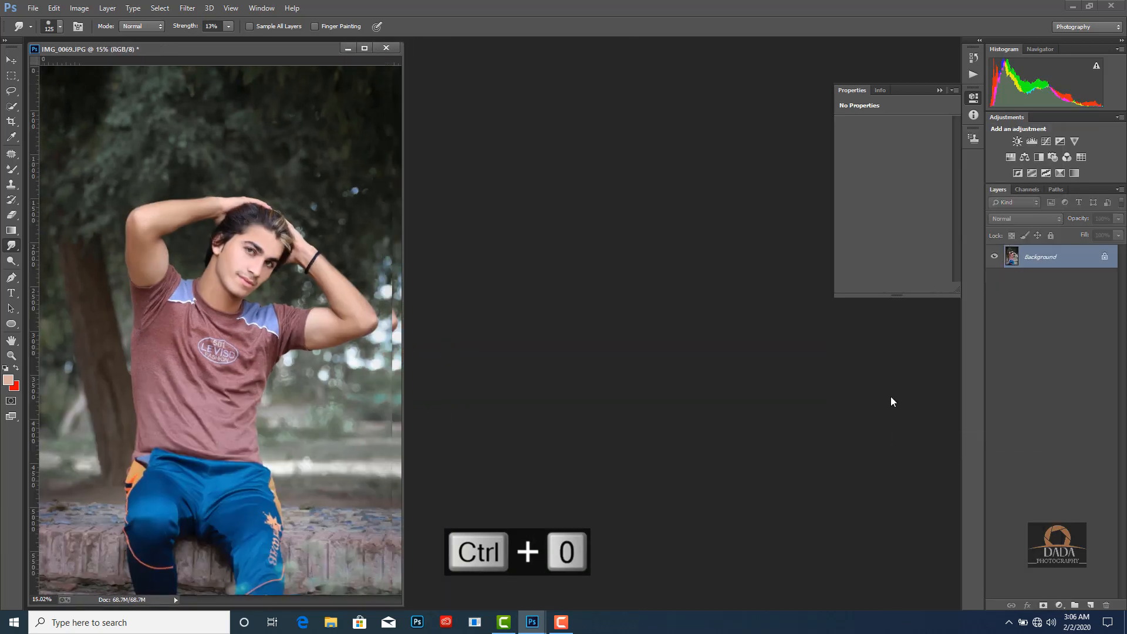
drag(244, 47, 546, 45)
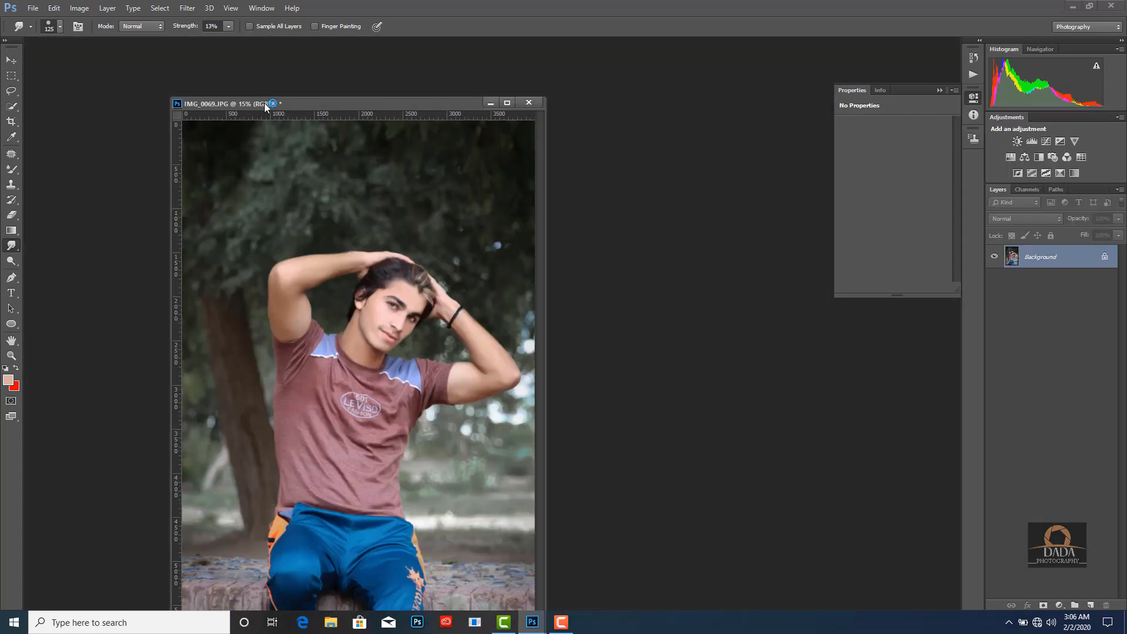
key(ctrl+0)
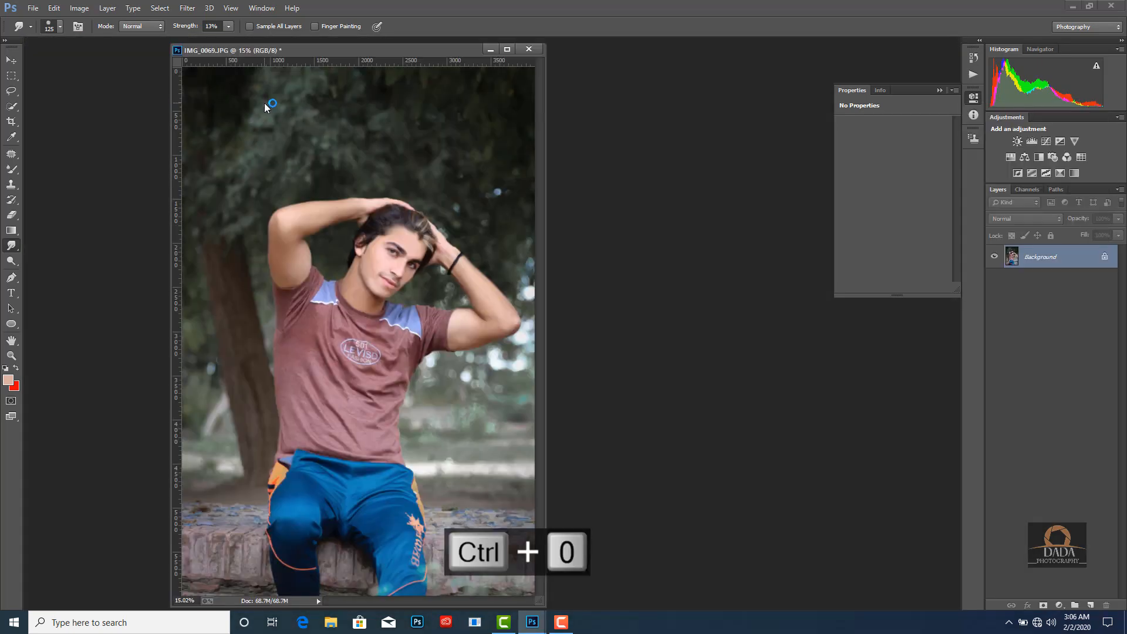
drag(328, 50, 417, 54)
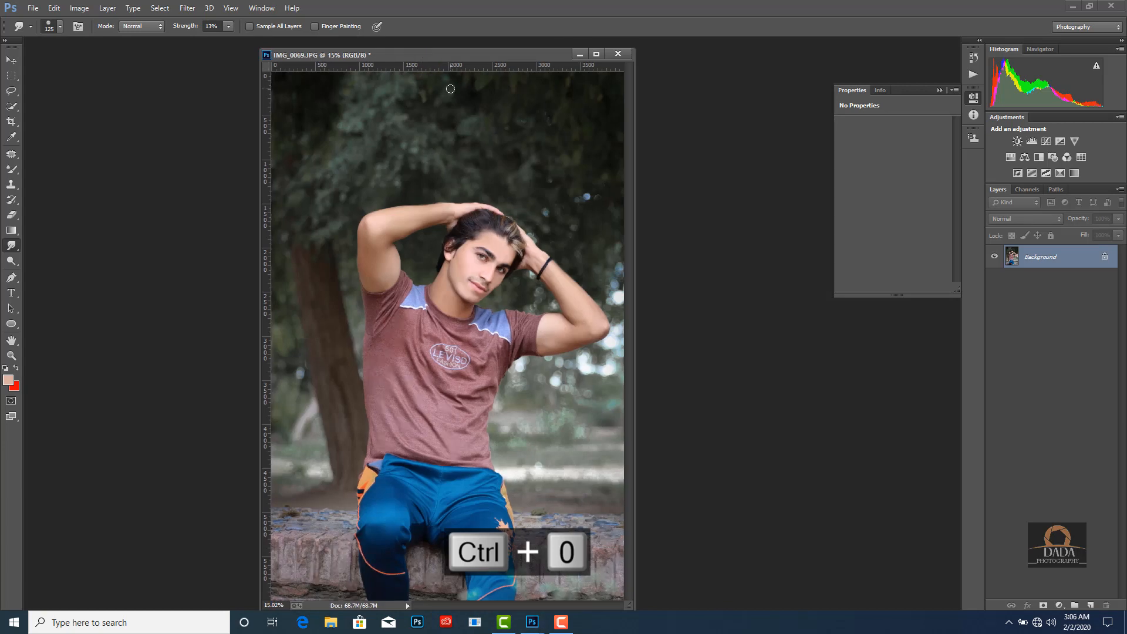
Duplicate the photo layer and, in Camera Raw, set the hue of Yellows to +74, Greens to +98 and Aquas to +76, and lower Blues.
key(ctrl+j)
key(ctrl+shift+a)
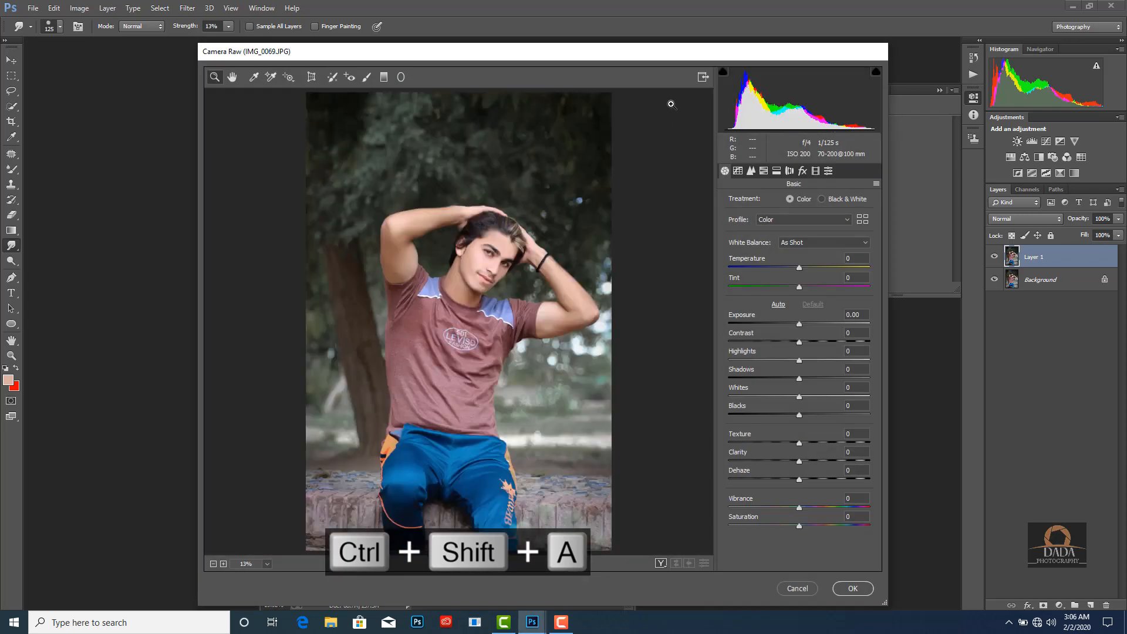
click(764, 171)
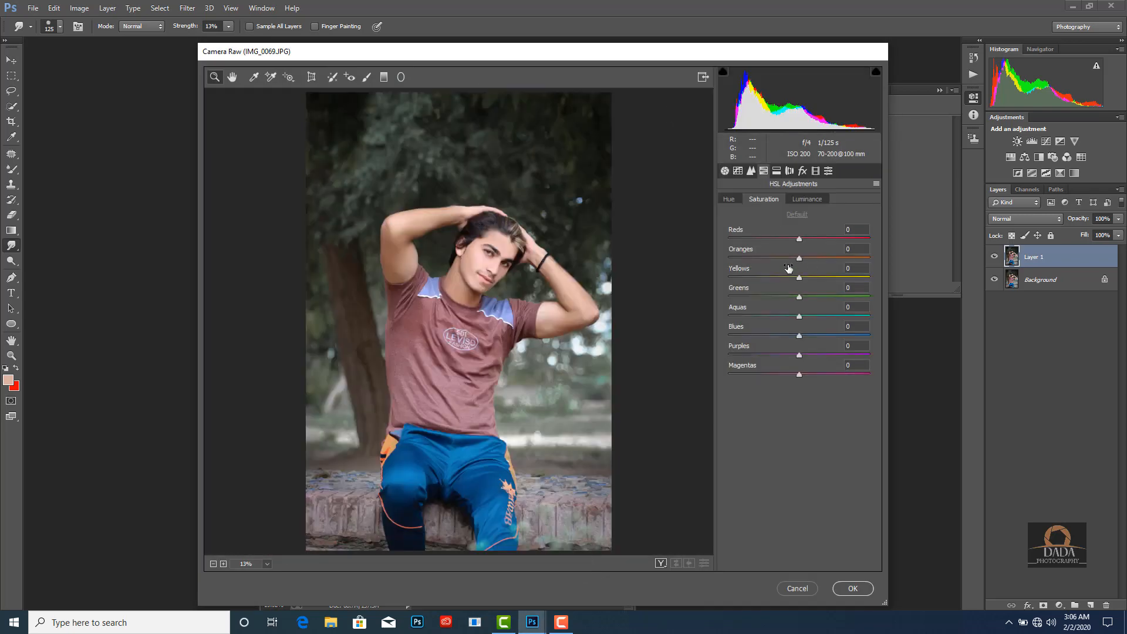
click(735, 201)
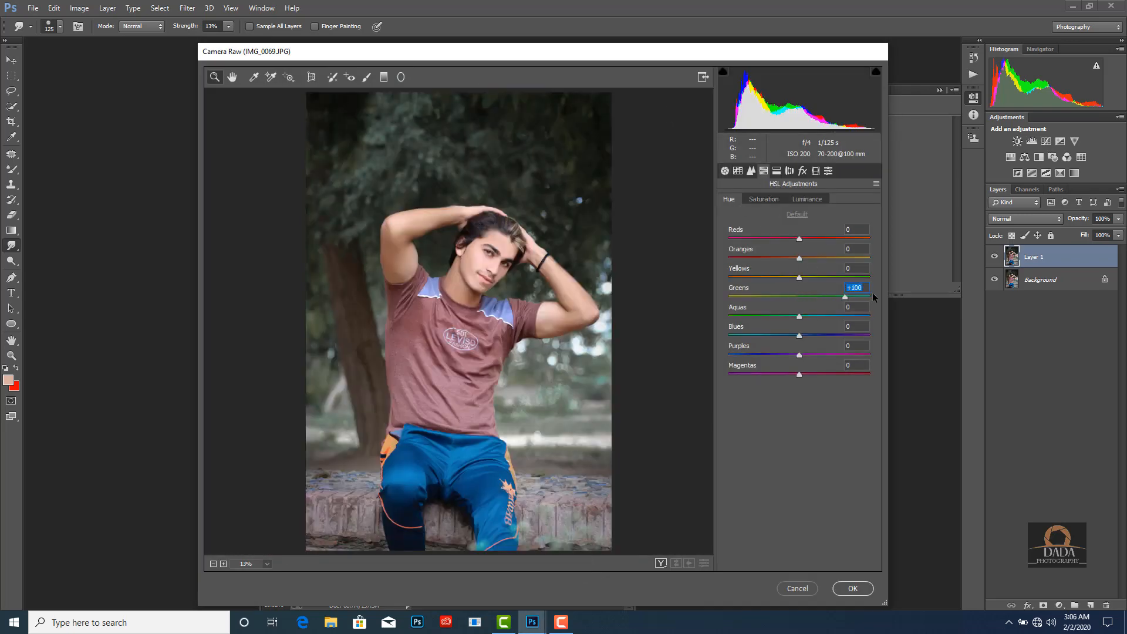
key(Down)
key(Down)
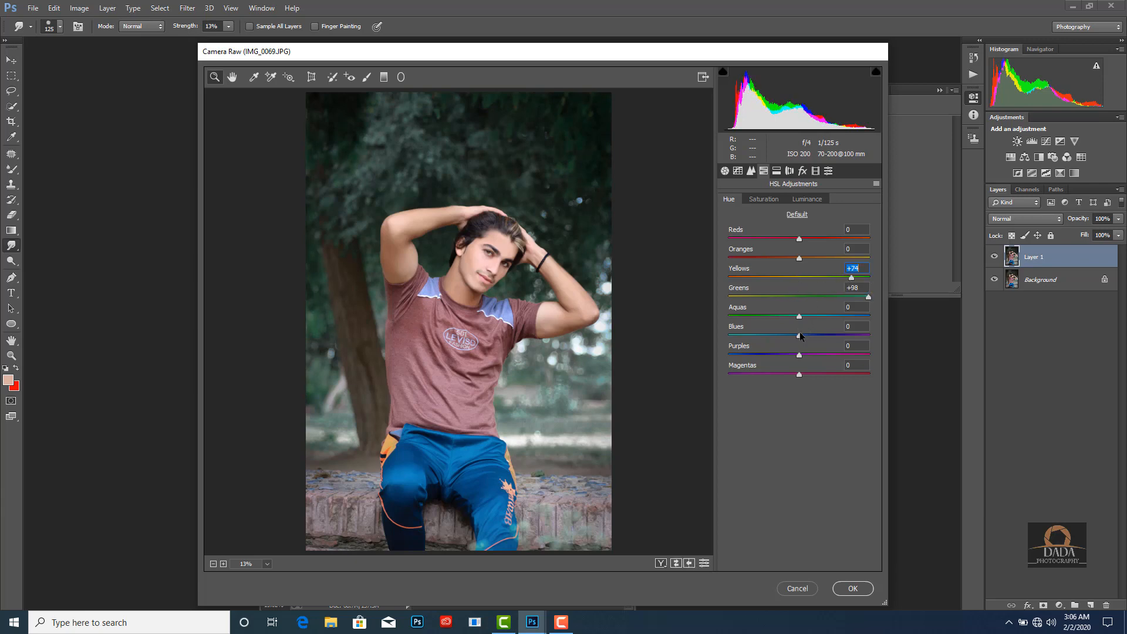
drag(799, 336, 767, 336)
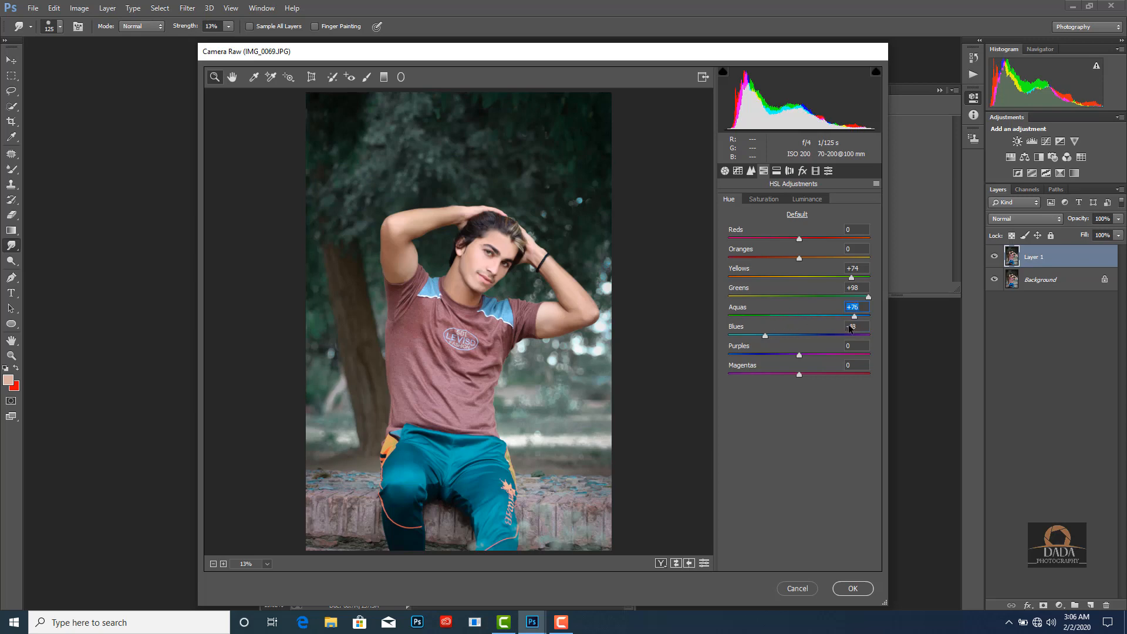
Apply a post-crop vignette with Amount -36, Midpoint 12, Roundness -23, Feather 76 and Highlights 5, and merge the visible layers.
click(804, 171)
drag(805, 323, 774, 322)
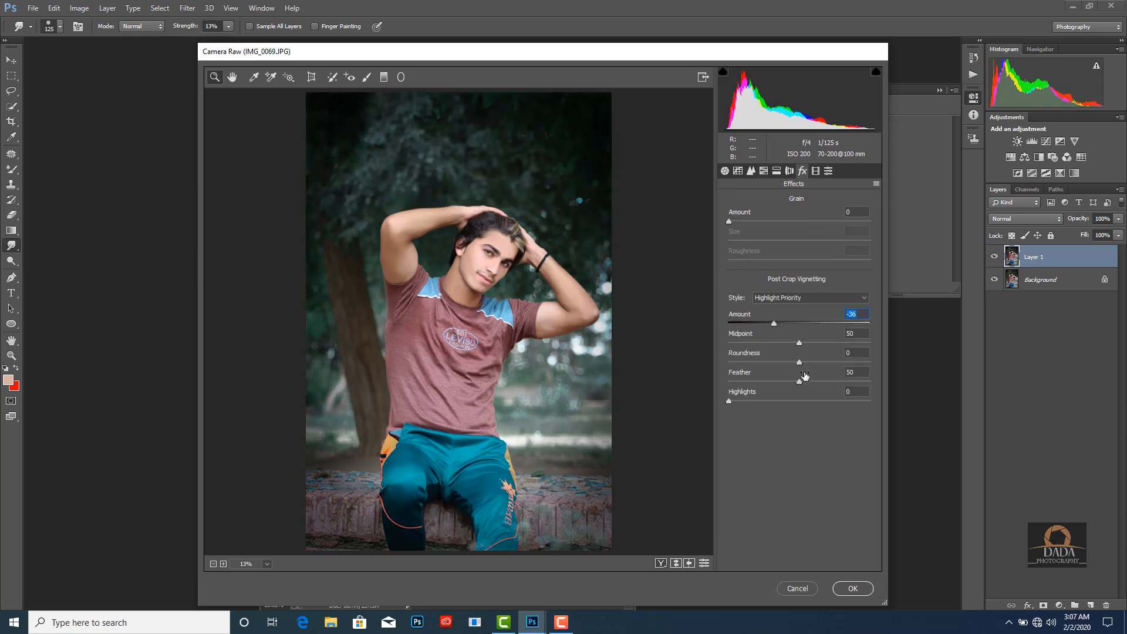
drag(815, 378, 745, 335)
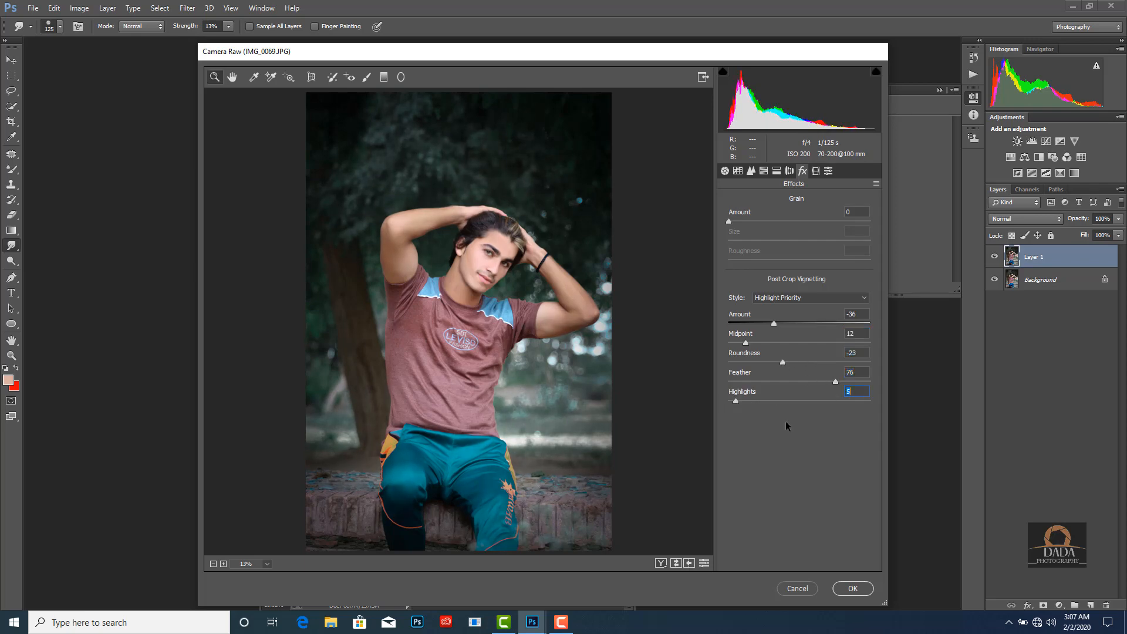
click(853, 588)
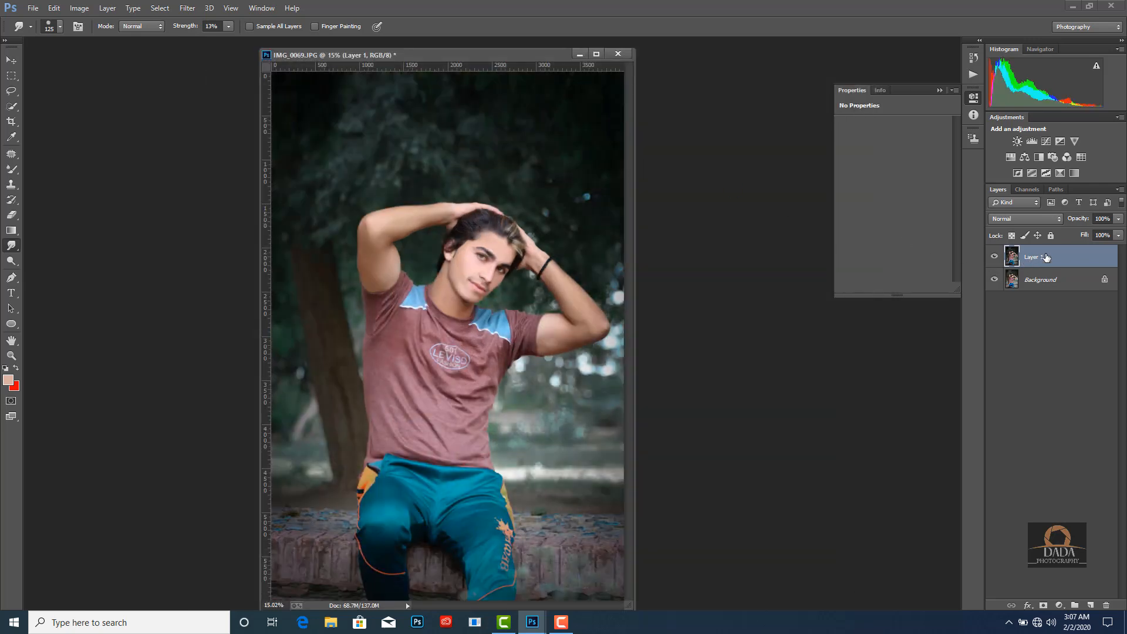
right_click(1046, 257)
click(917, 423)
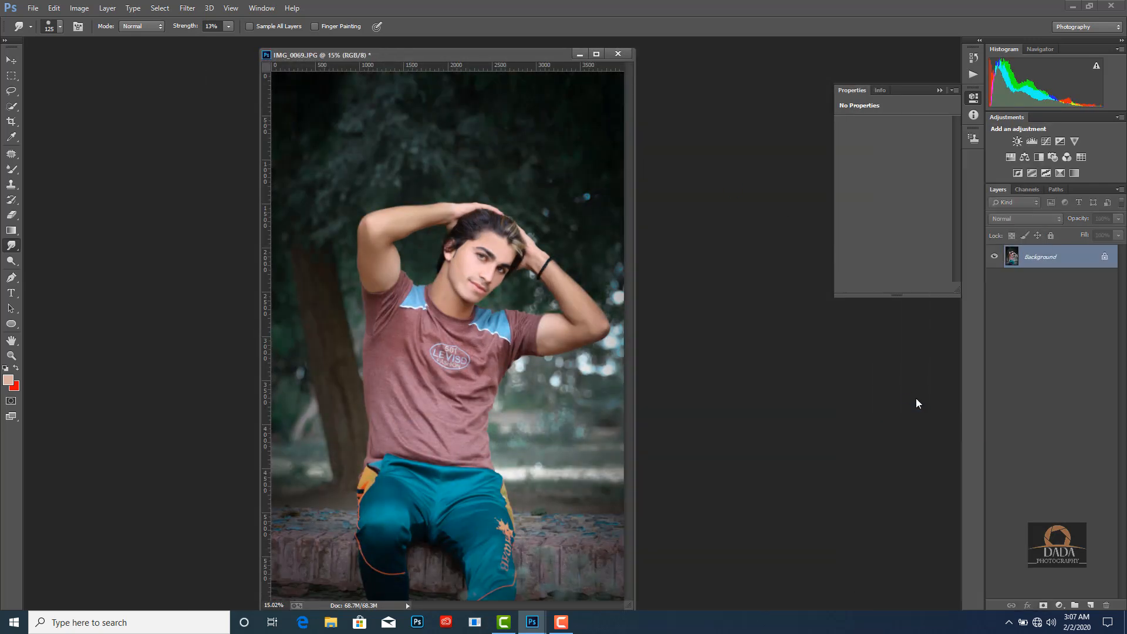
Duplicate the merged photo layer and add a Photo Filter adjustment layer above it.
key(ctrl+j)
click(1059, 604)
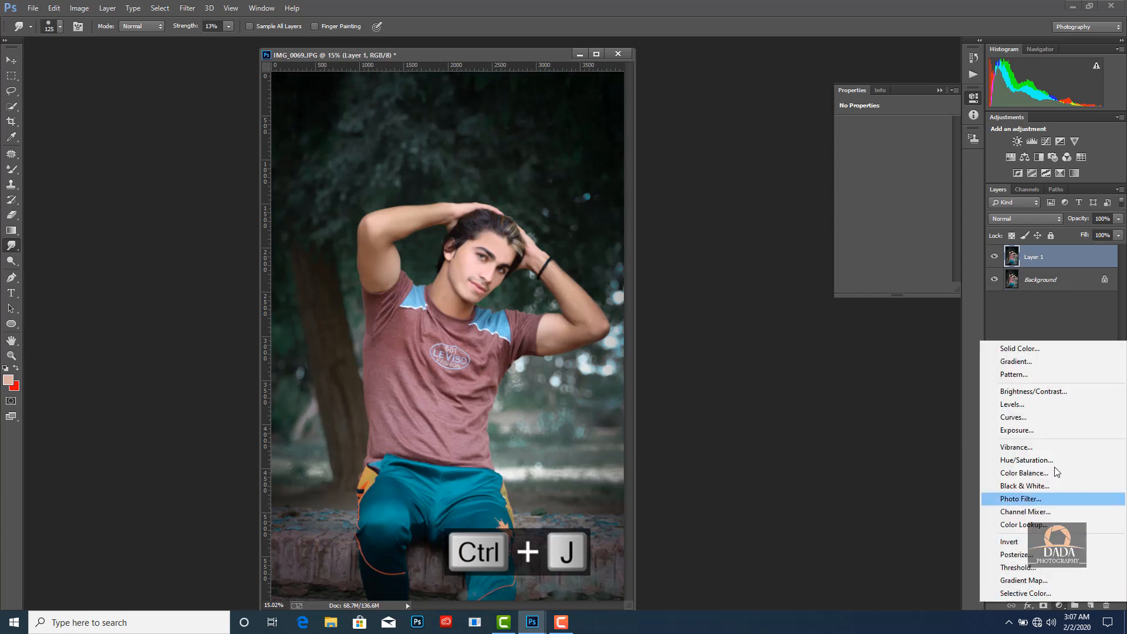
click(1023, 500)
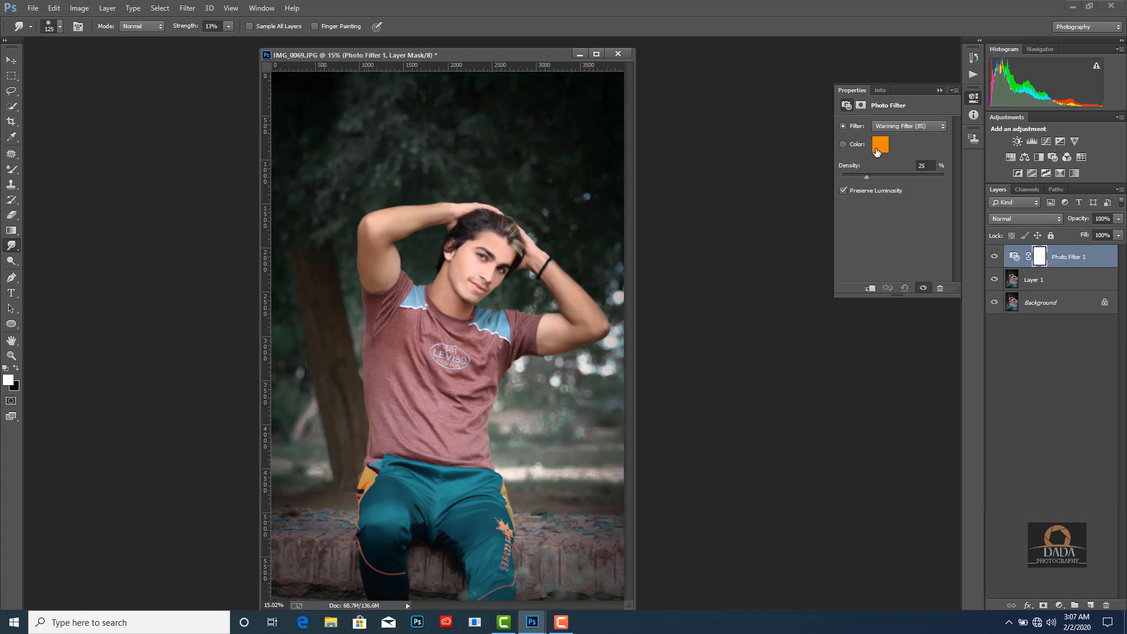
Try Photo Filter presets on the portrait, including Underwater, Deep Emerald, Blue, Green and Cooling Filter (82).
click(895, 129)
click(893, 313)
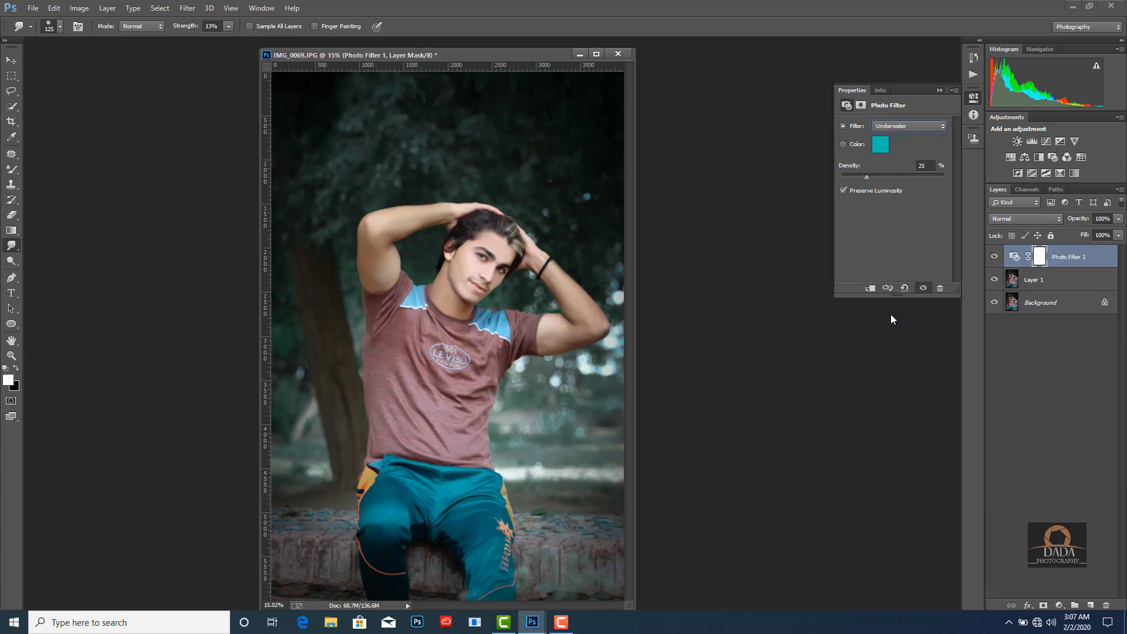
key(Up)
key(Up)
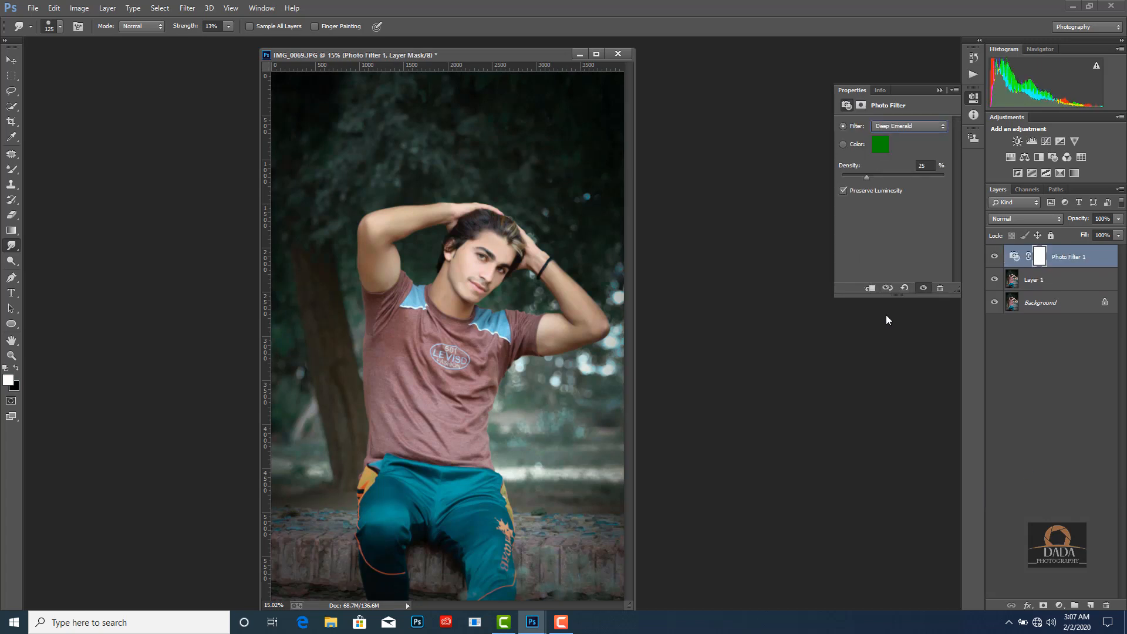
key(Up)
key(Up)
key(Up)
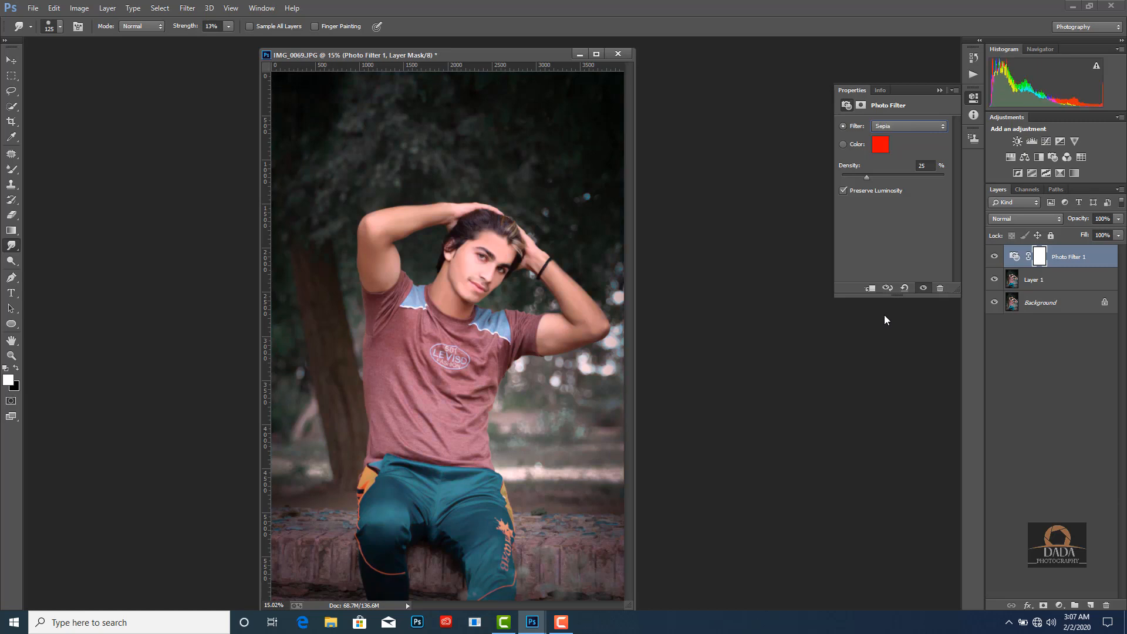
key(Up)
key(Up)
key(Up)
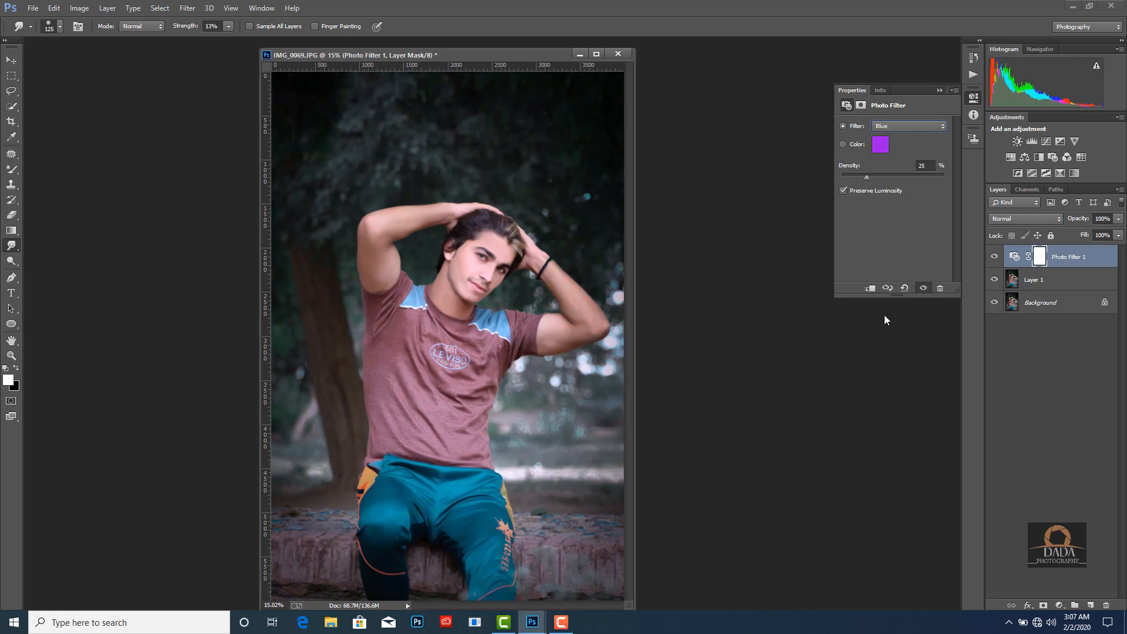
key(Up)
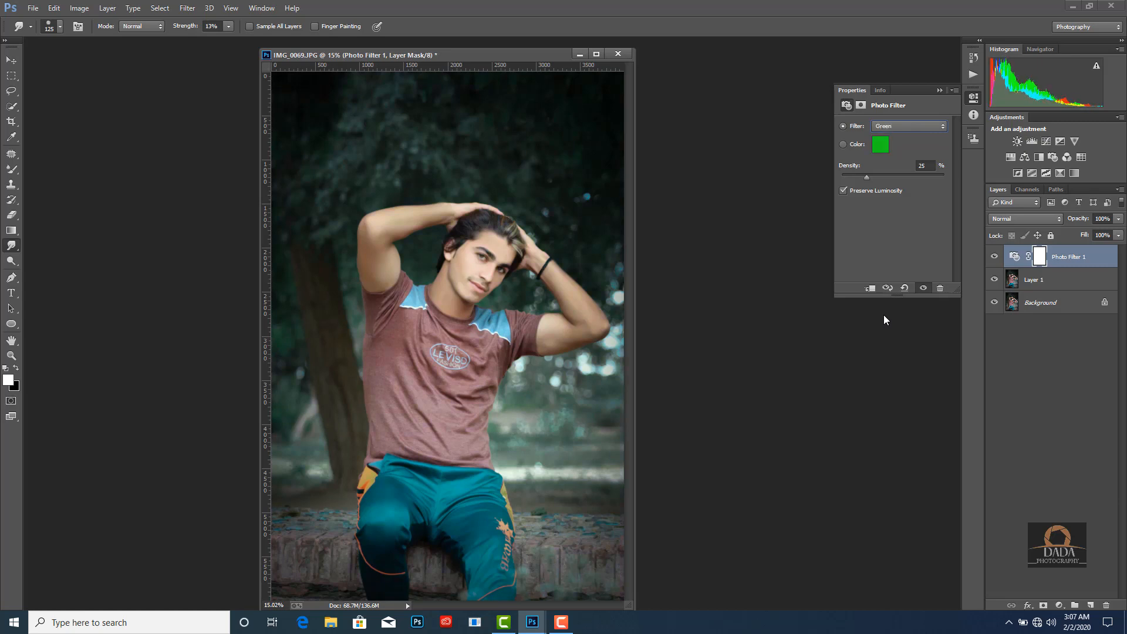
key(Up)
key(Up)
key(Up)
key(Up)
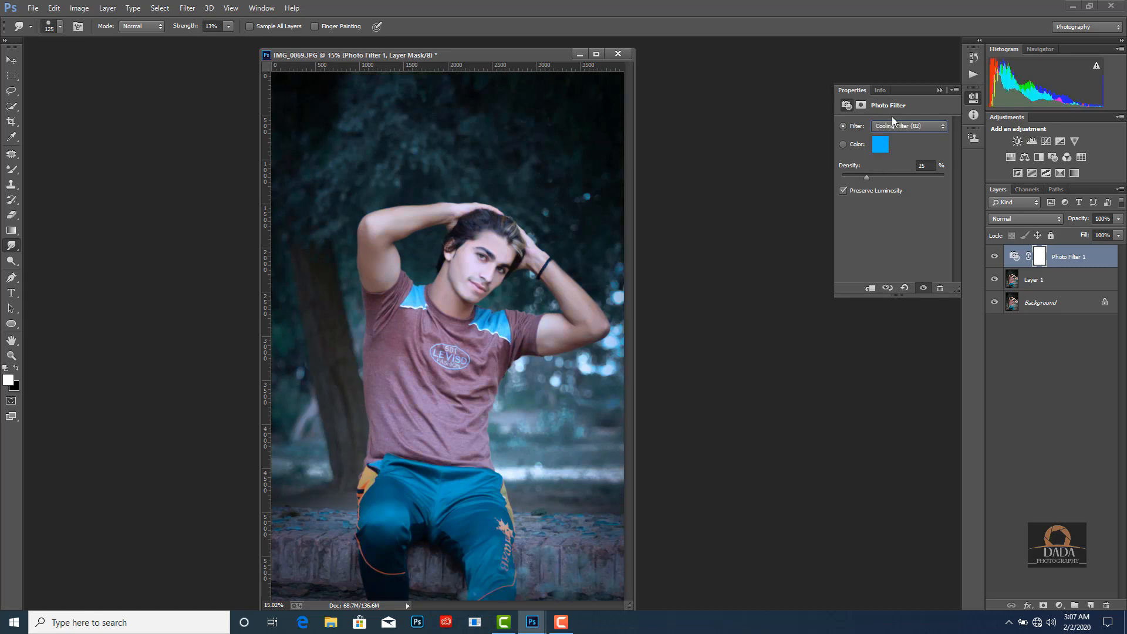
Compare further warm and colored presets and set the Photo Filter to Sepia at 25% density.
click(899, 125)
click(892, 316)
key(Up)
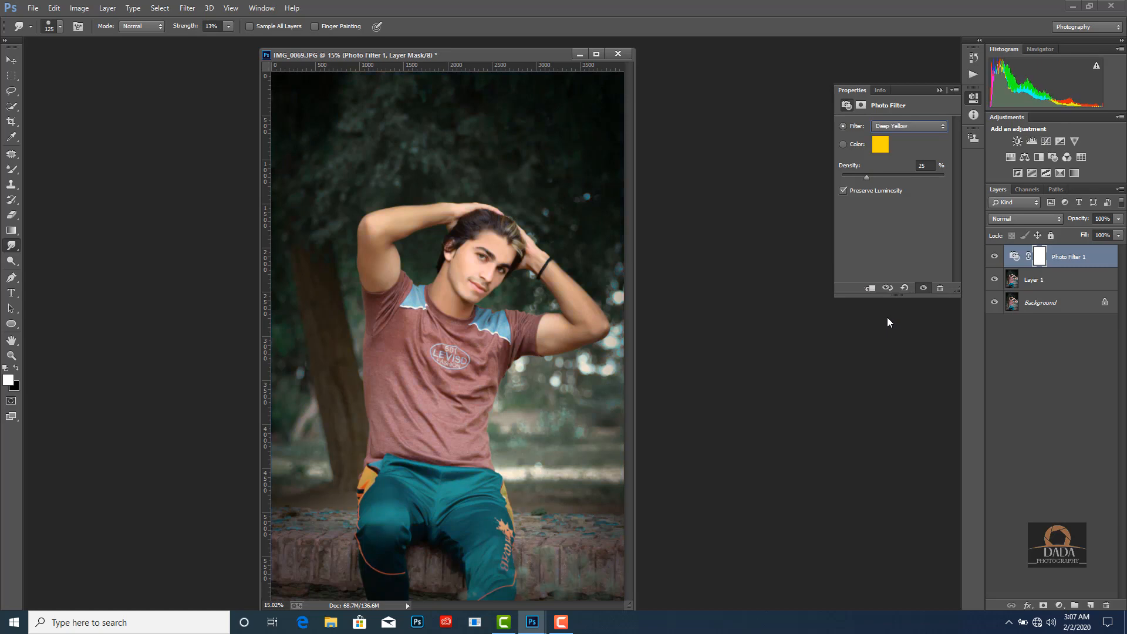
key(Up)
key(Up)
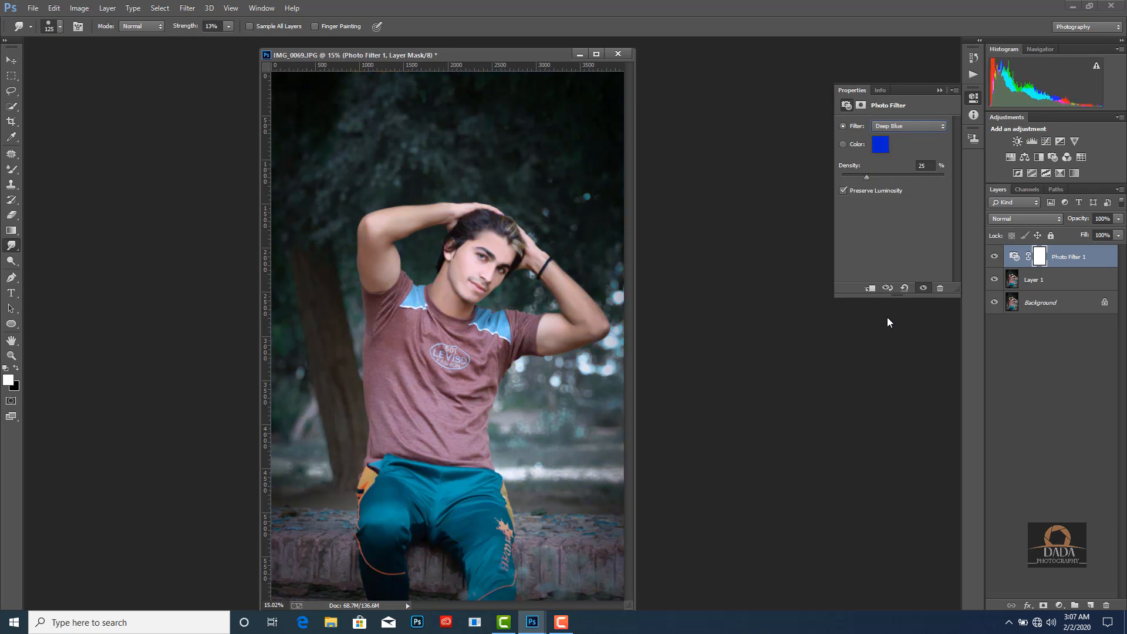
key(Up)
key(Up)
key(Up)
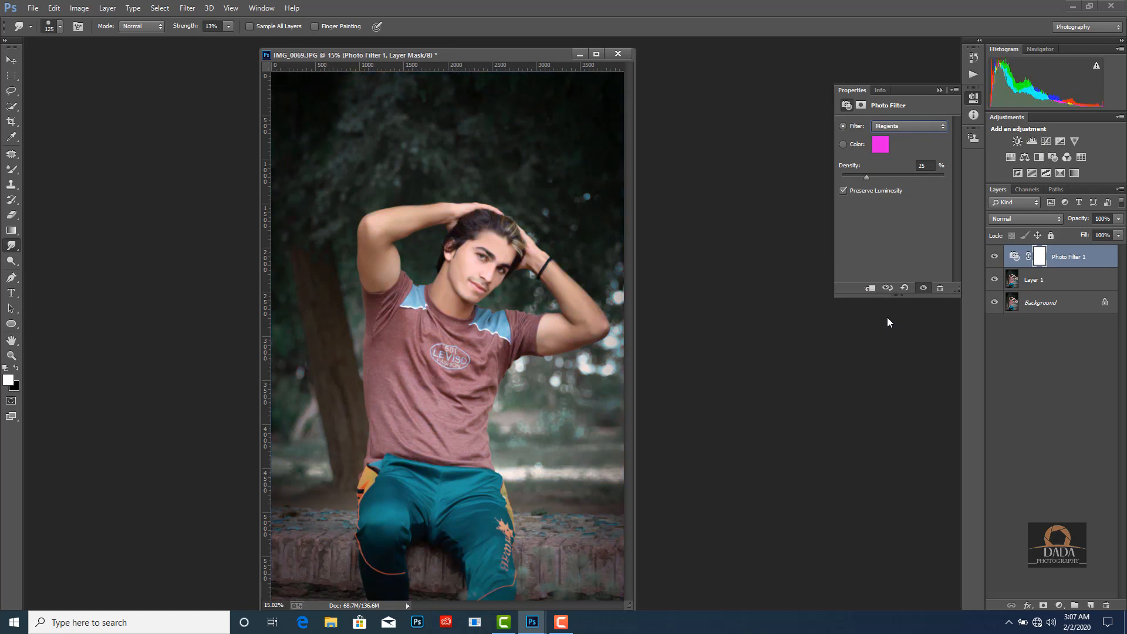
key(Down)
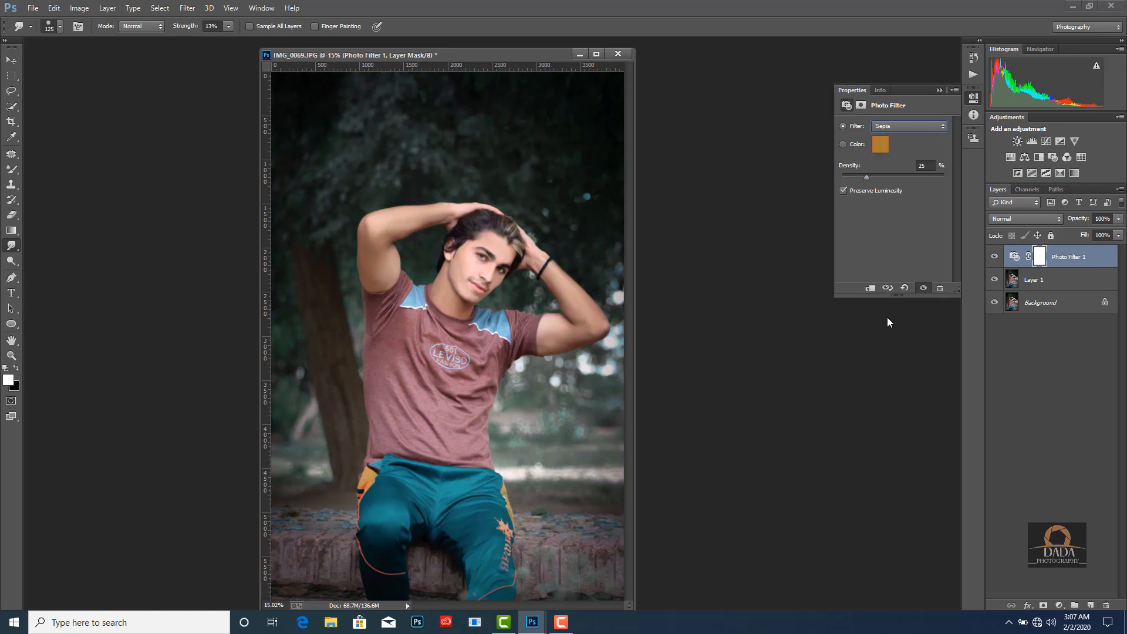
Reduce the Photo Filter layer's opacity and fill to 76% and merge the visible layers.
drag(1086, 219, 1071, 235)
right_click(1068, 261)
click(936, 439)
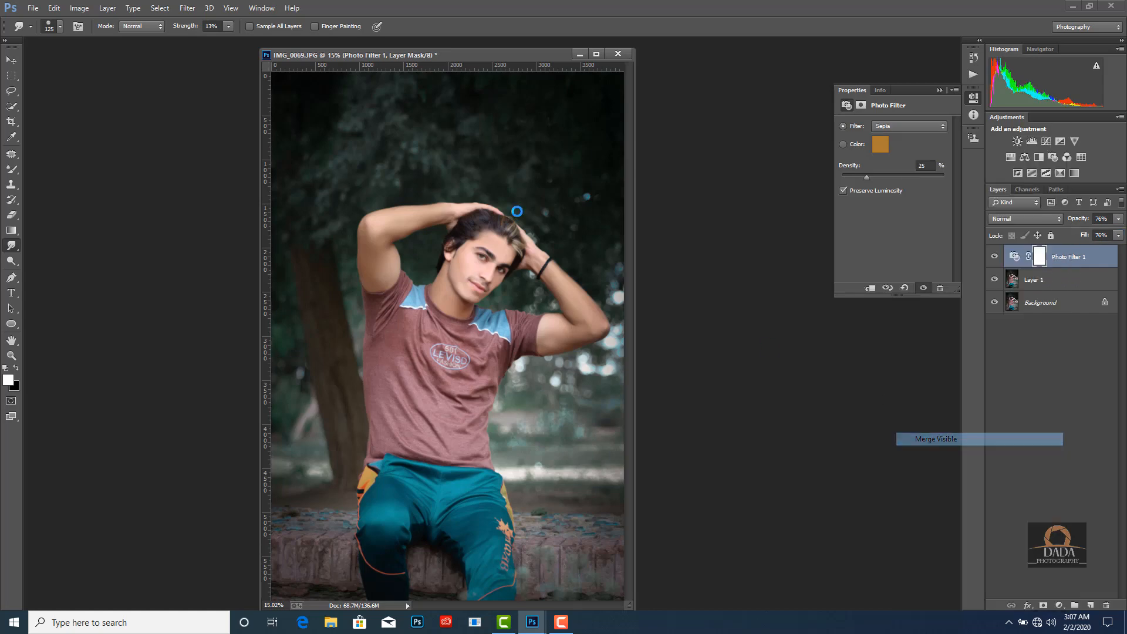
Duplicate the layer and, in Camera Raw, set Contrast -14, Clarity +36, Highlights -37, Shadows +34, Whites +15 and Blacks -14.
key(ctrl+j)
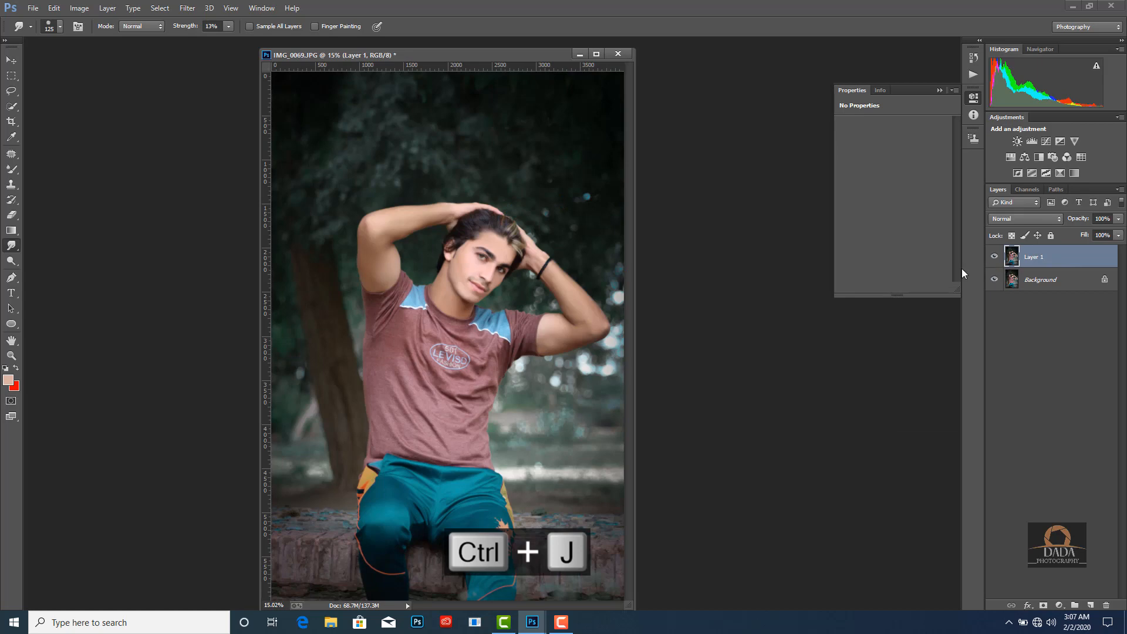
key(ctrl+shift+a)
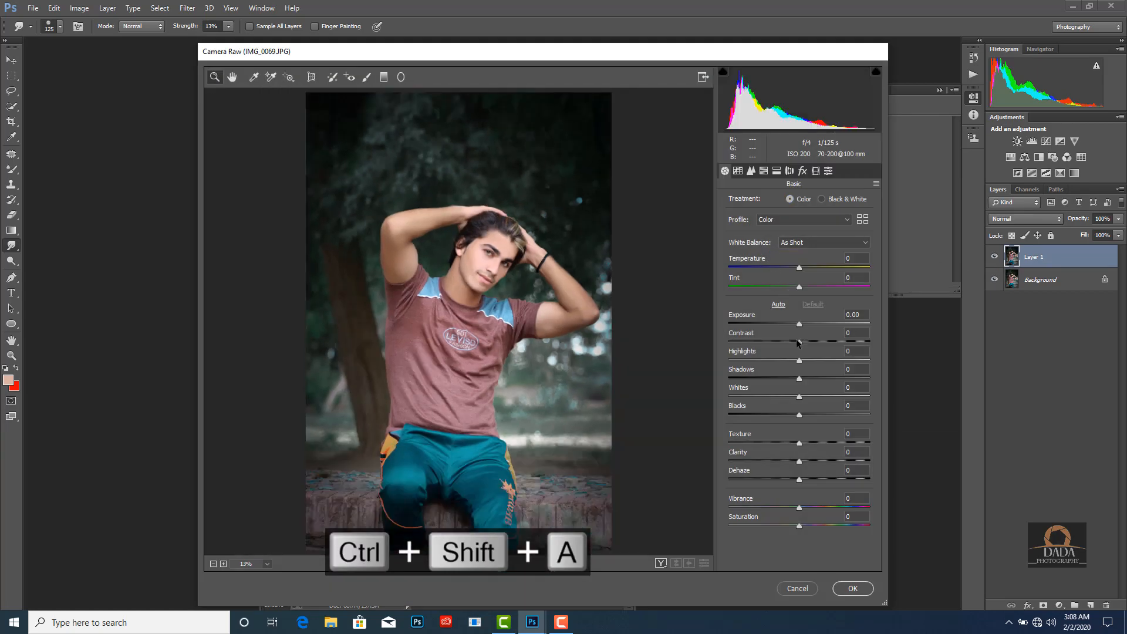
drag(789, 344, 789, 343)
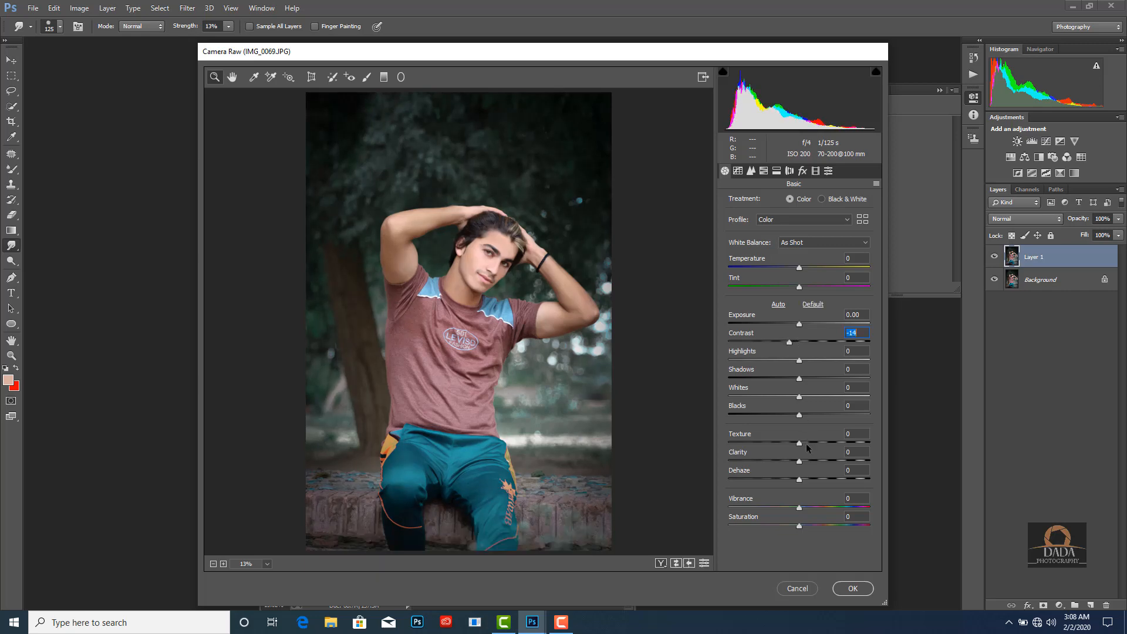
drag(798, 465, 825, 465)
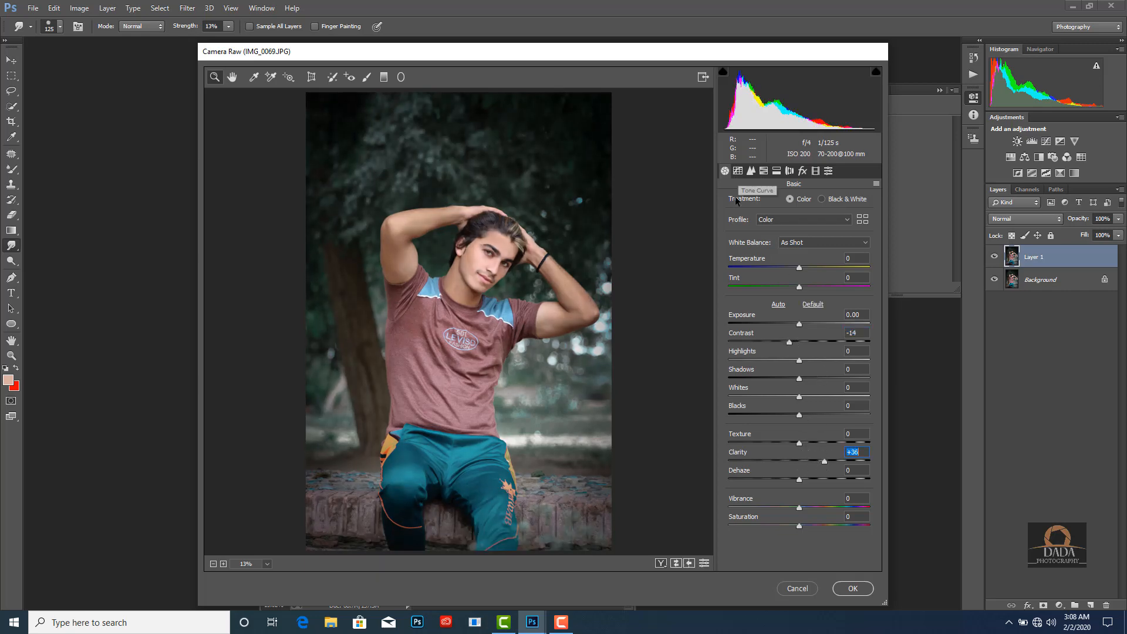
drag(787, 363, 822, 377)
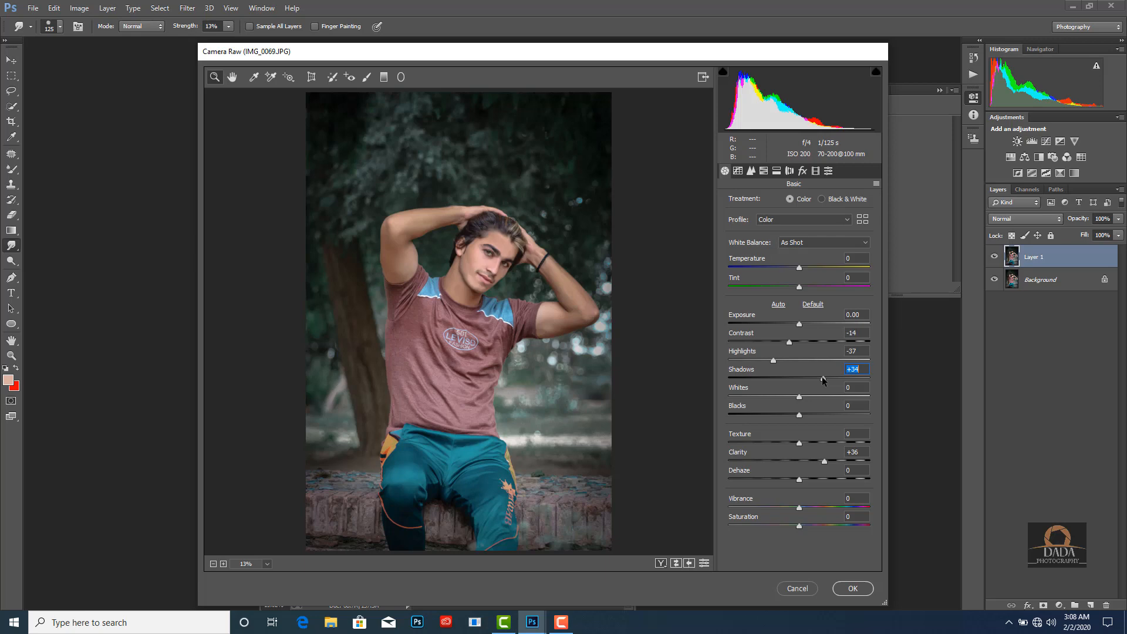
drag(810, 395, 796, 414)
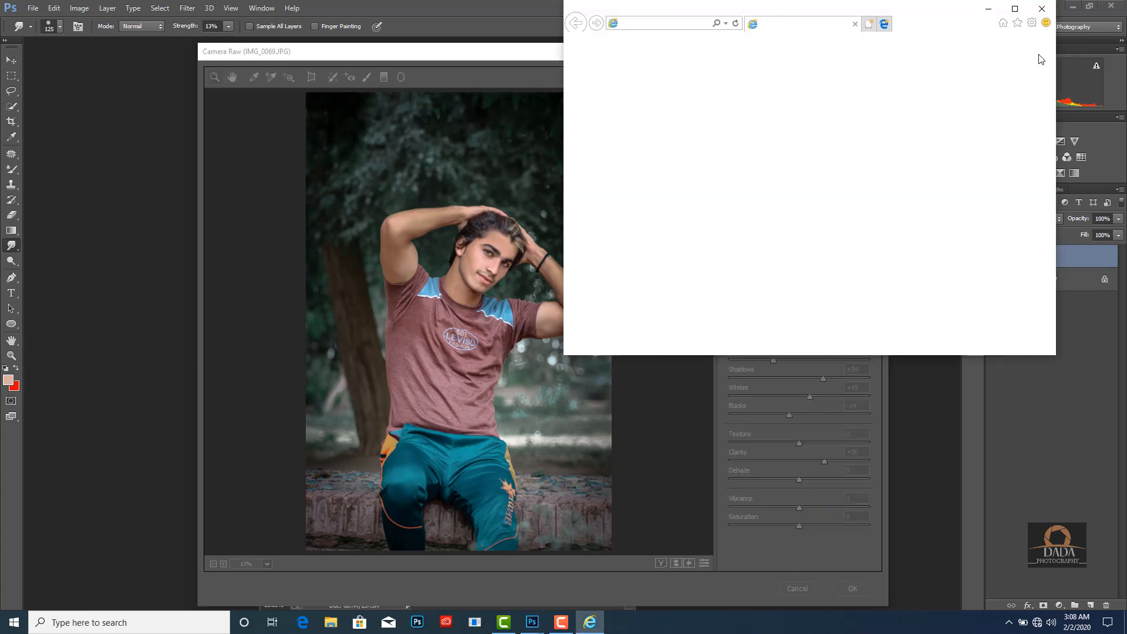
Close the browser pop-up and set Contrast to -11 and Exposure to -0.25 in Camera Raw.
click(1042, 8)
click(791, 342)
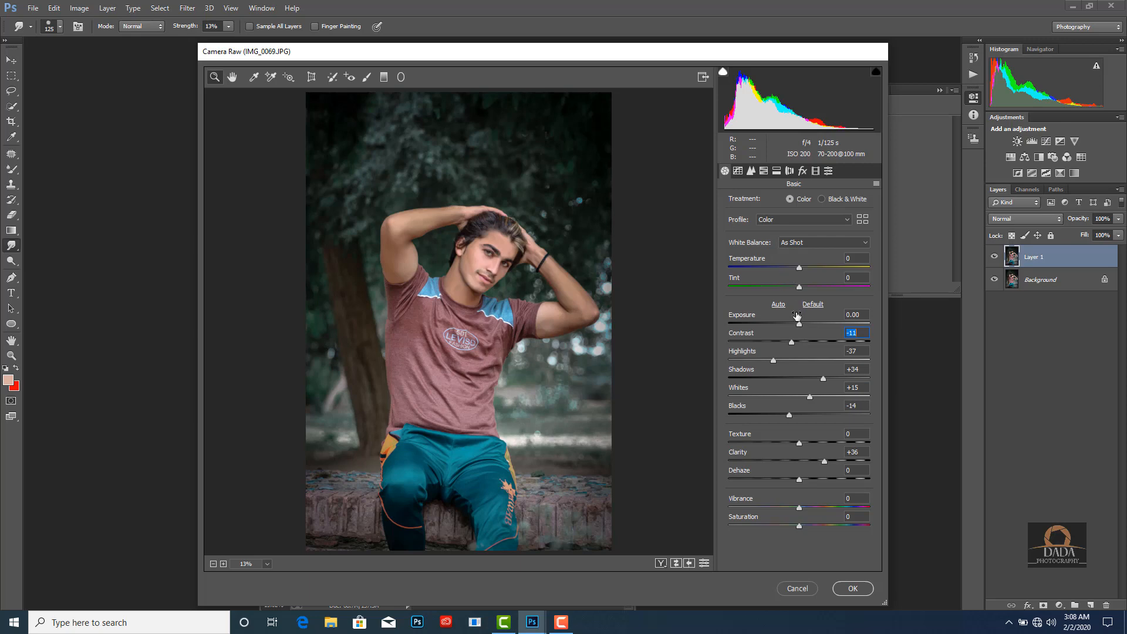
drag(799, 324, 796, 325)
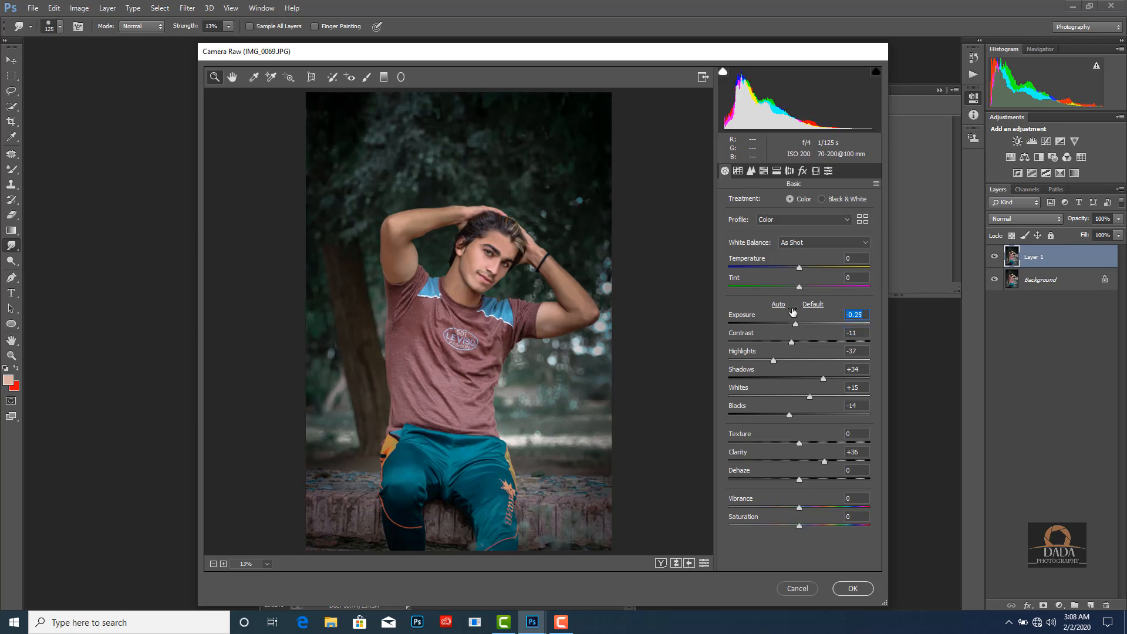
Soften the skin color in the HSL adjustments with Oranges saturation at -34 and Oranges luminance at +7.
click(764, 171)
click(761, 199)
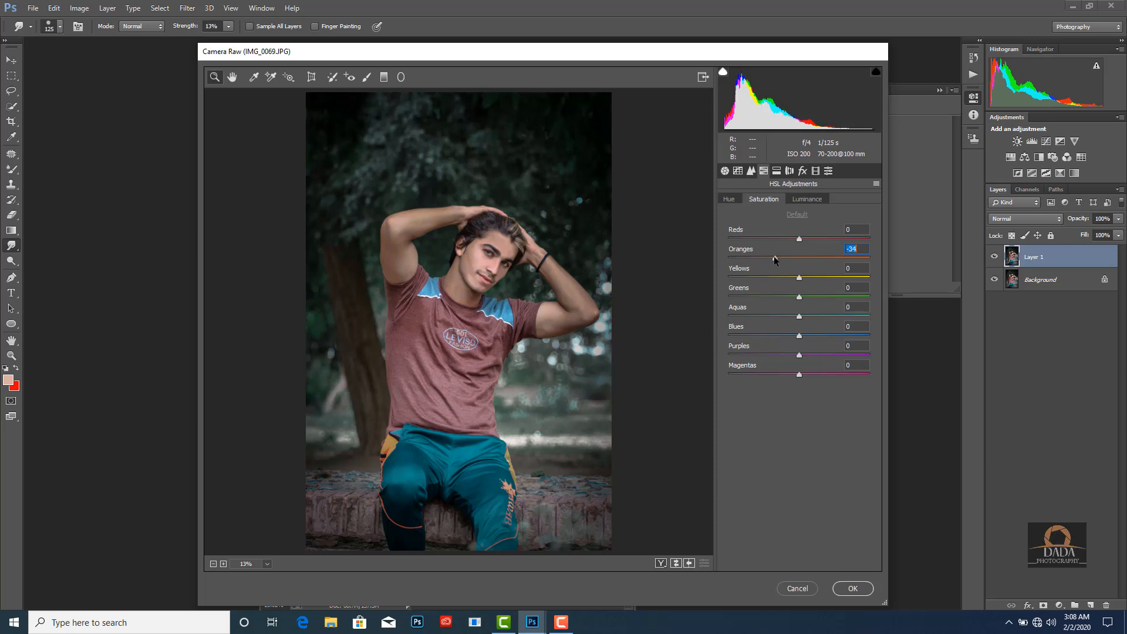
click(807, 199)
mouse_move(799, 258)
mouse_down()
mouse_move(816, 261)
mouse_move(803, 262)
mouse_up()
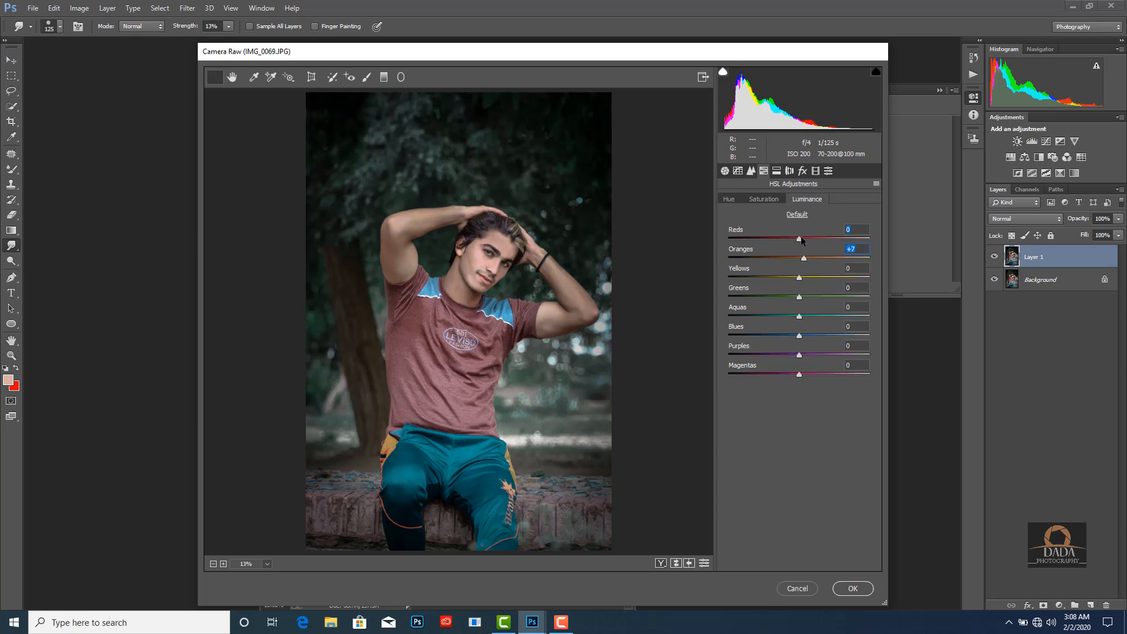
Set the hue of Reds to +14, raise the hue of Oranges and apply the Camera Raw adjustments.
click(732, 201)
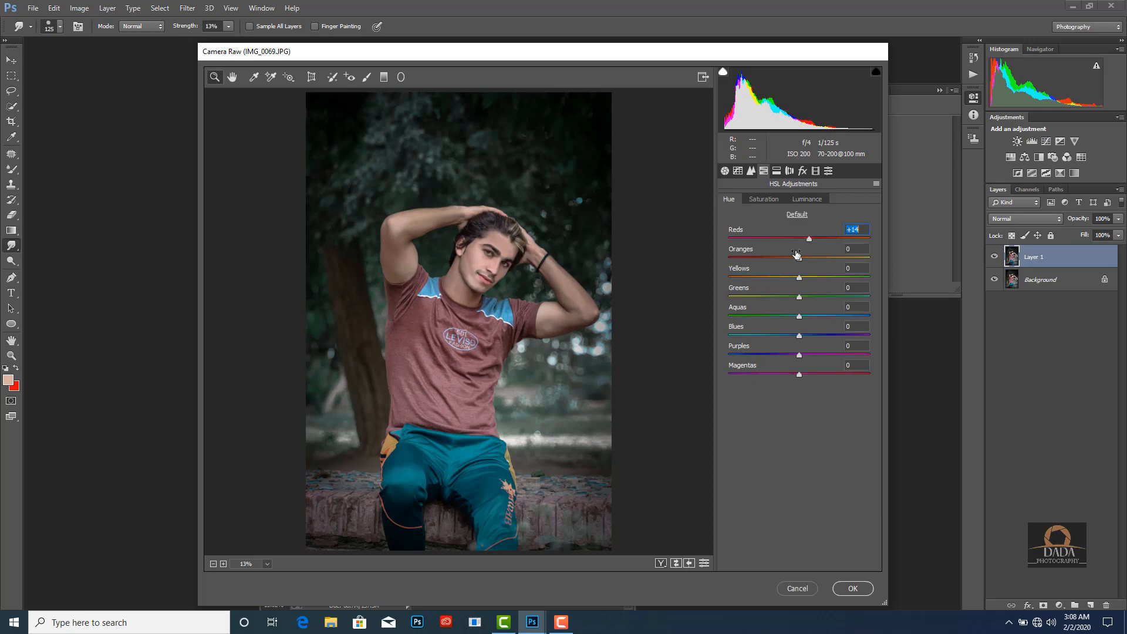
drag(803, 260, 823, 260)
click(871, 589)
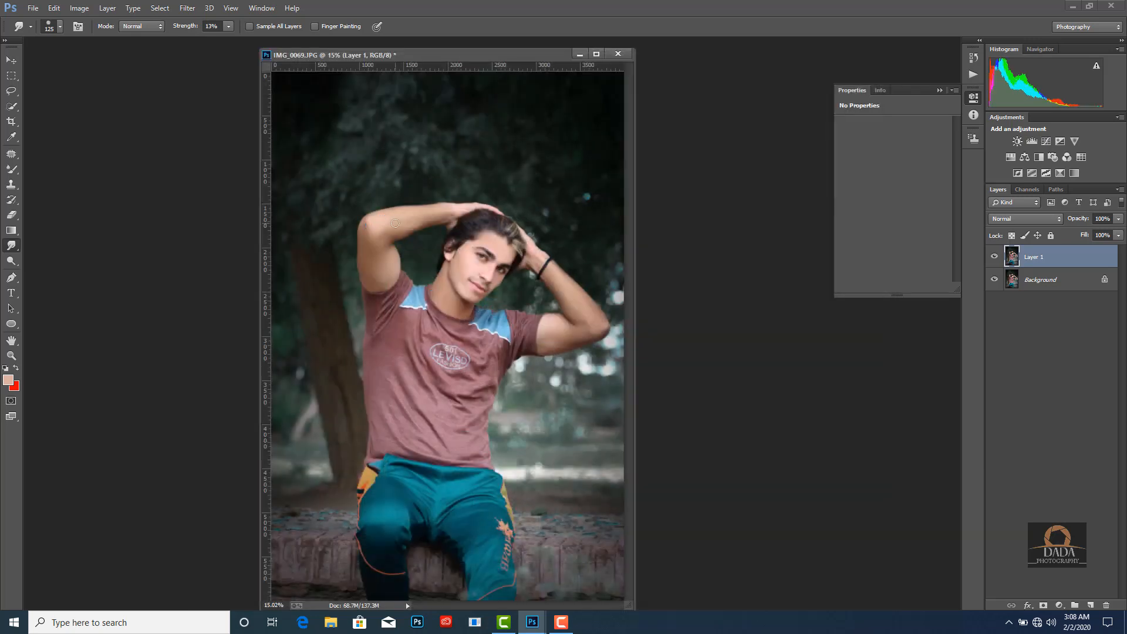
Blend the skin on the face and neck with the Mixer Brush, reducing the brush size from 175 to 90.
key(ctrl+equal)
key(ctrl+equal)
key(ctrl+equal)
key(ctrl+equal)
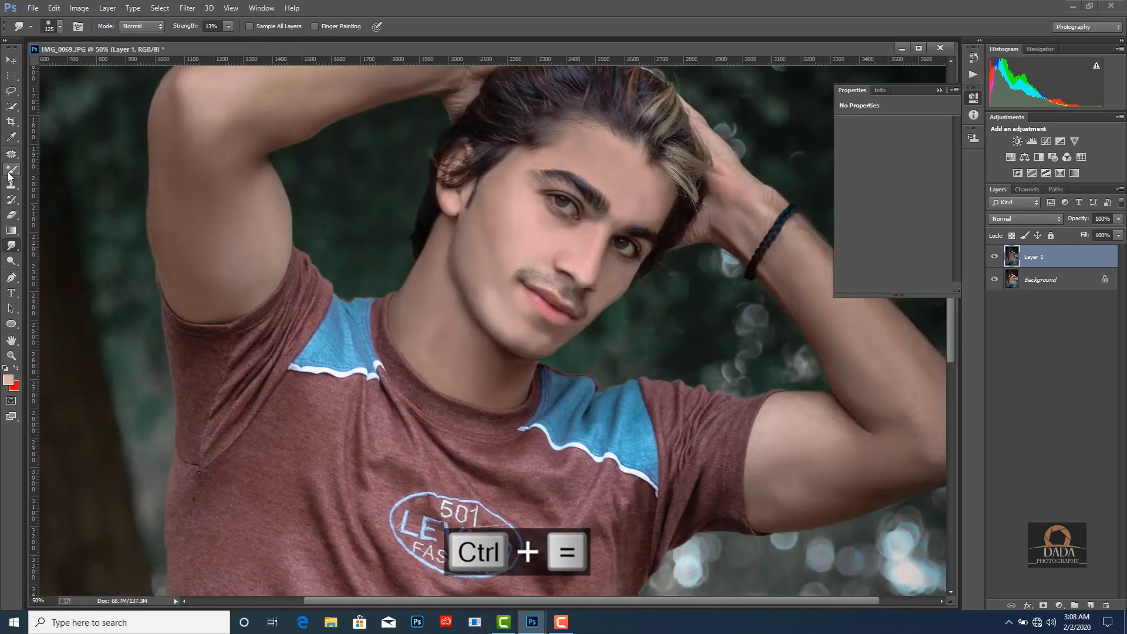
click(8, 175)
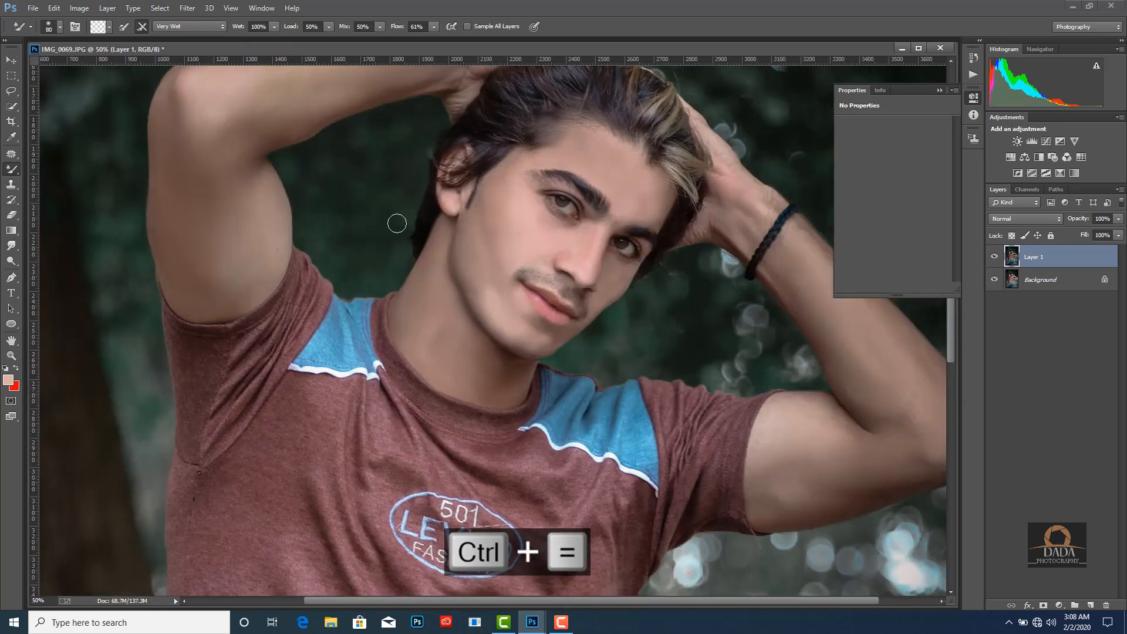
key(bracketright)
key(bracketright)
key(bracketright)
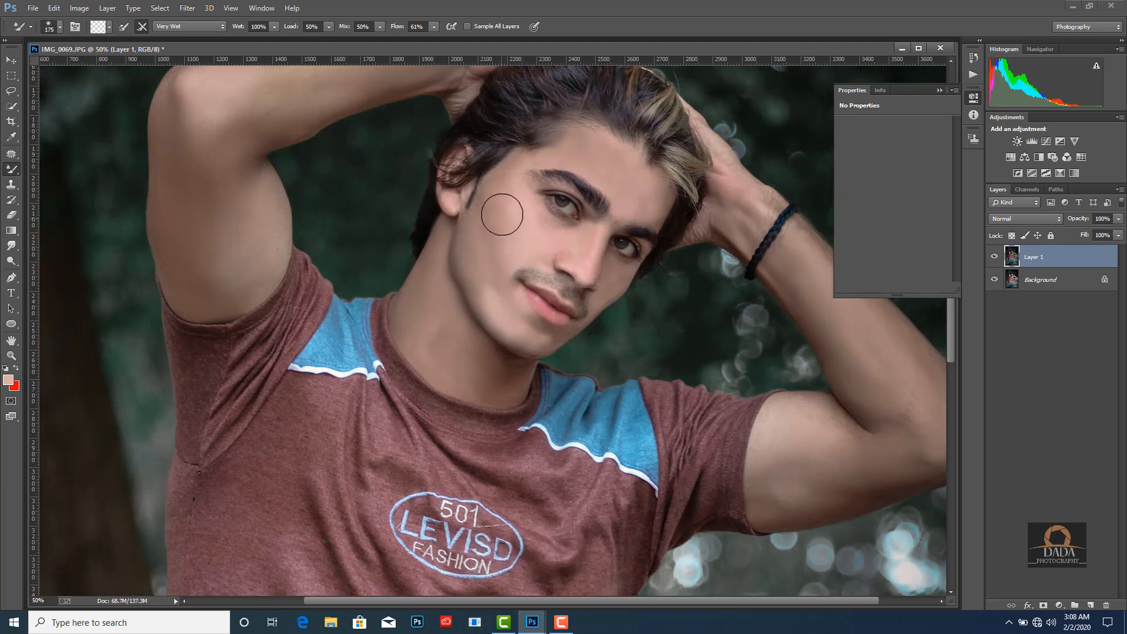
key(bracketleft)
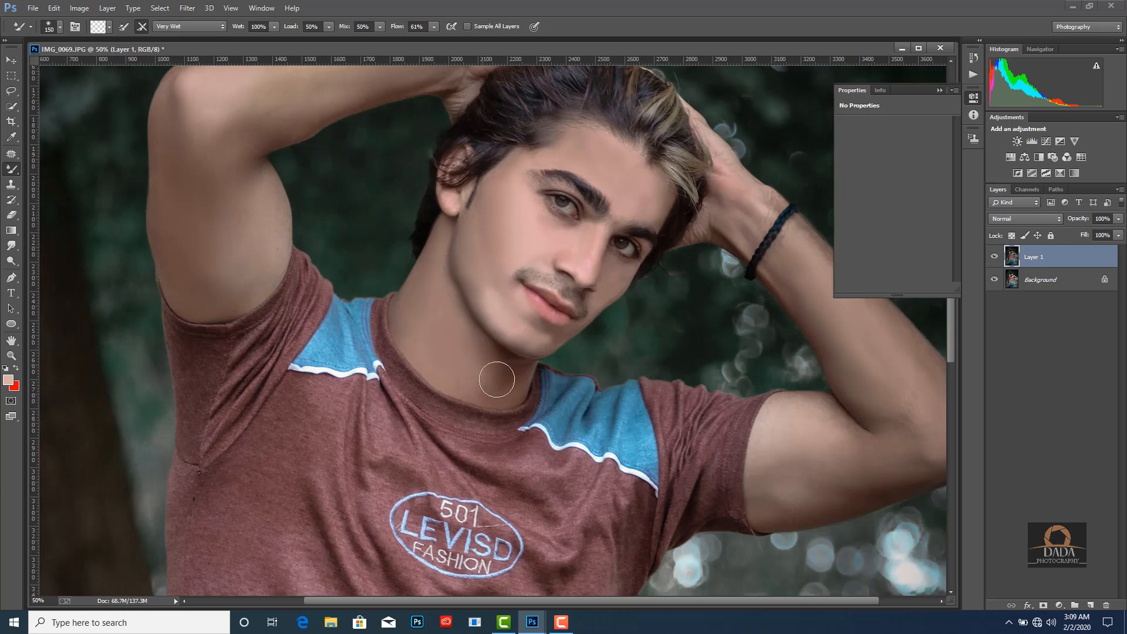
key(bracketleft)
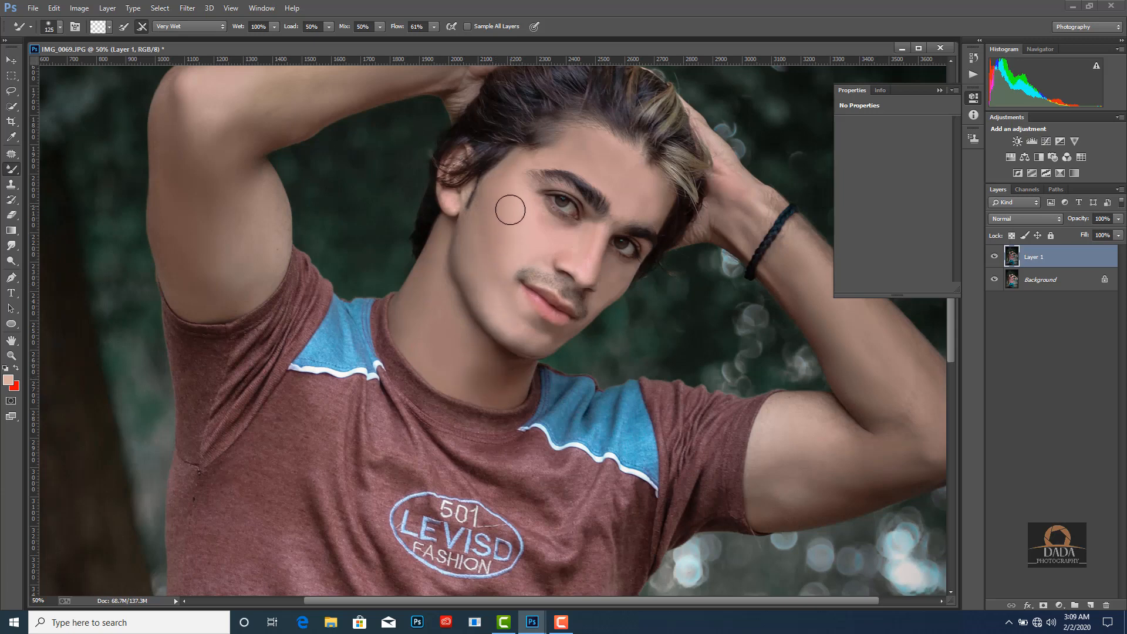
key(bracketleft)
key(bracketleft)
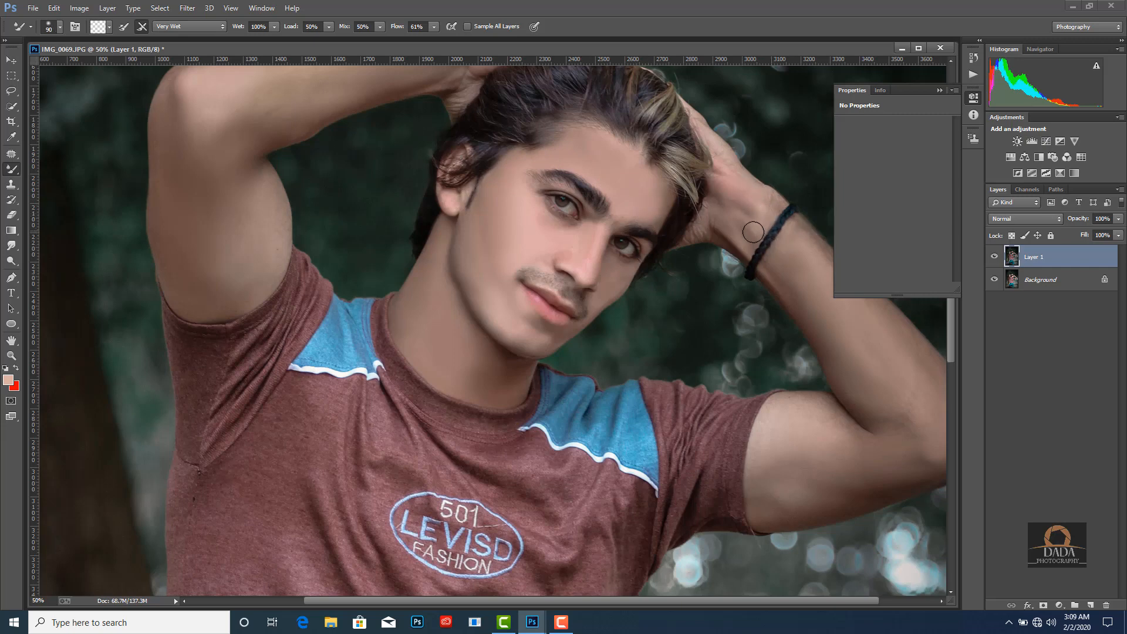
Touch up the skin around the bracelet with a smaller Mixer Brush, undoing the last stroke, and close the browser pop-up.
key(bracketleft)
key(bracketleft)
key(ctrl+alt+z)
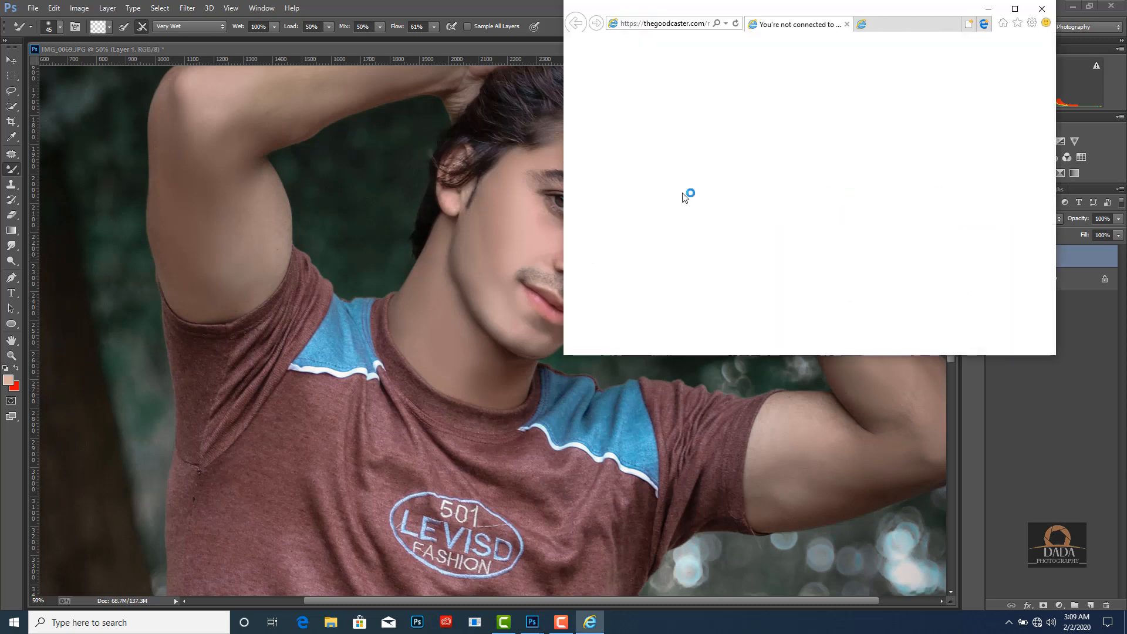
click(1035, 9)
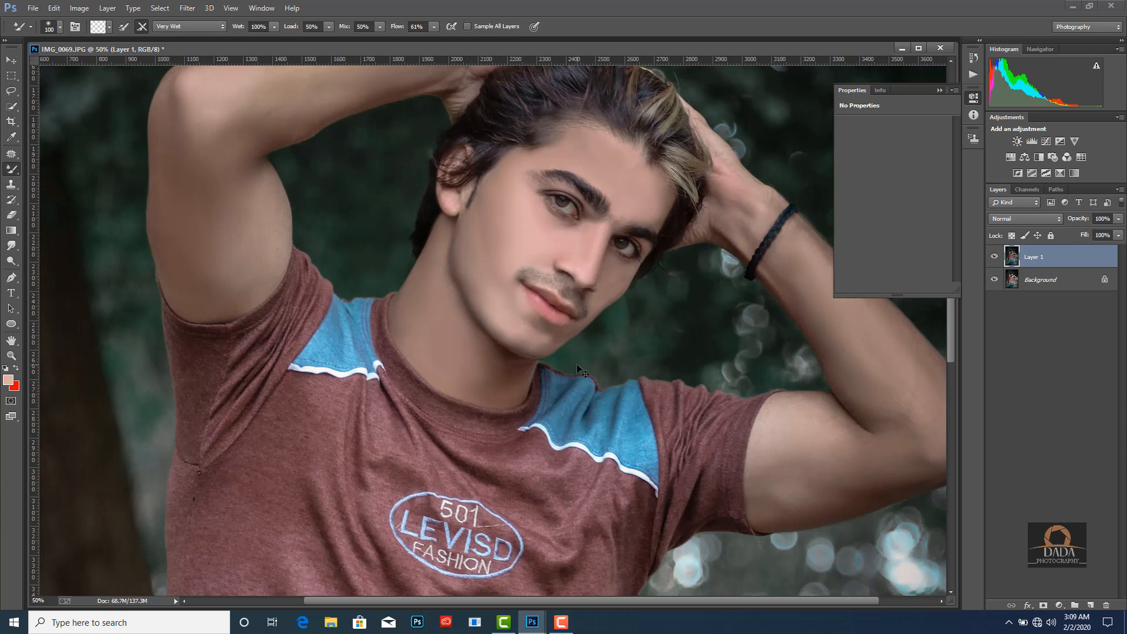
Merge the retouched layer with the background using Merge Visible.
key(ctrl+minus)
right_click(1048, 268)
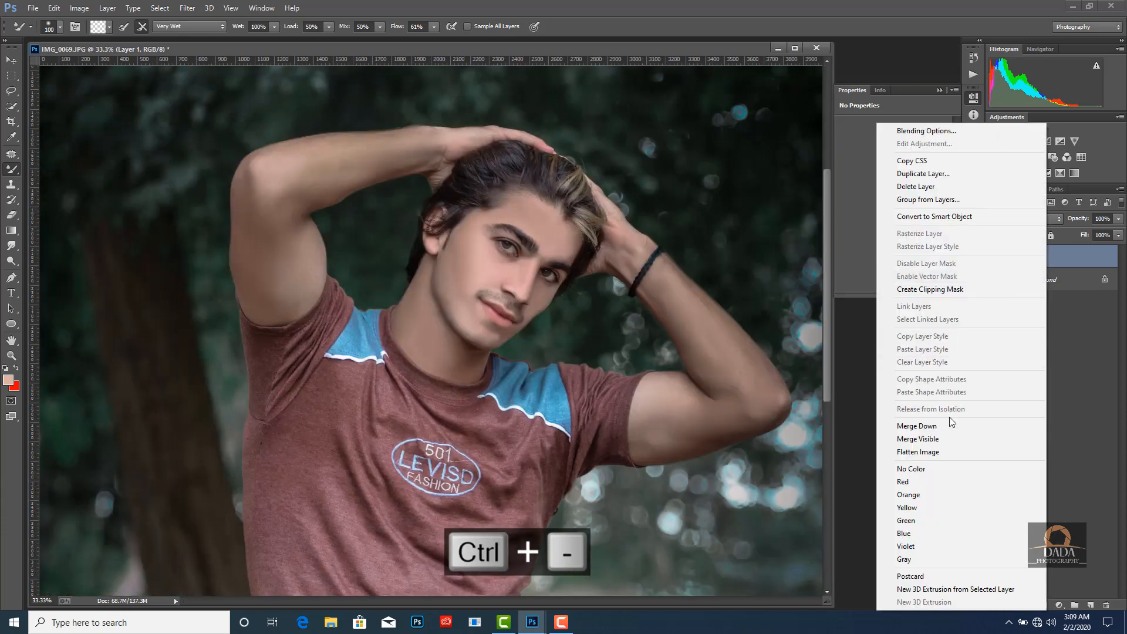
click(938, 439)
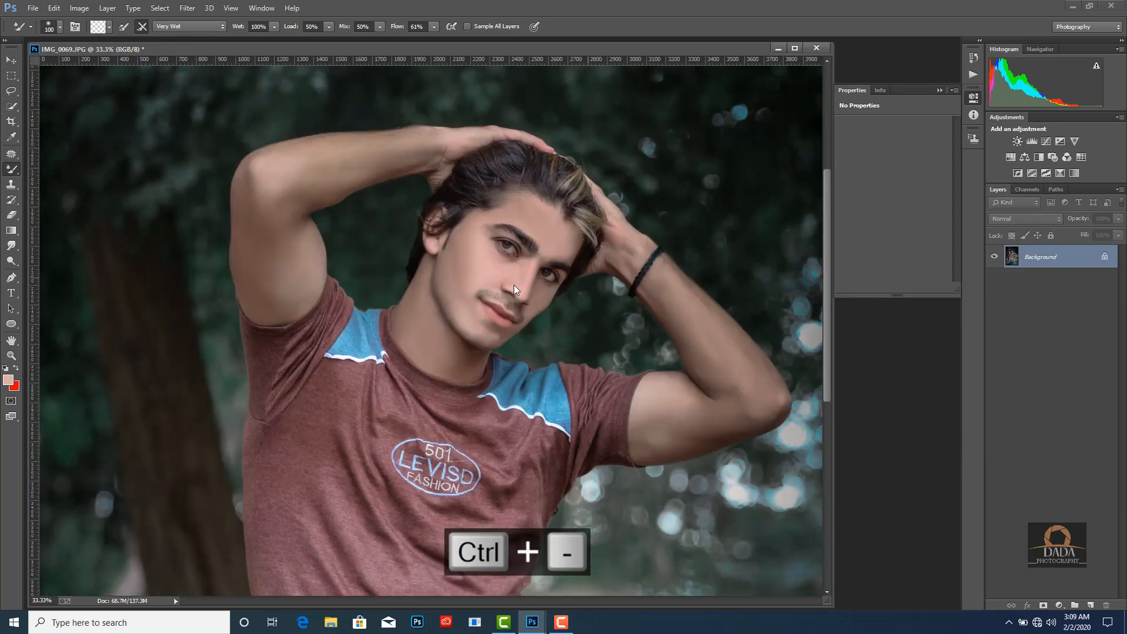
Add a new layer filled with 50% Gray and set its blend mode to Overlay.
key(ctrl+minus)
click(1090, 605)
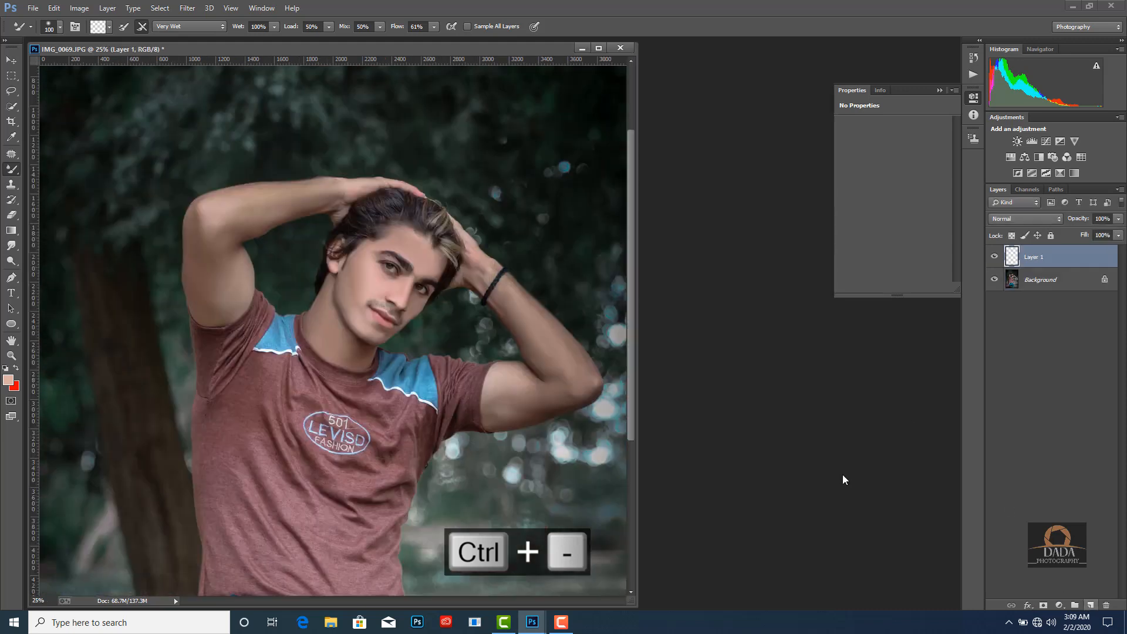
click(54, 8)
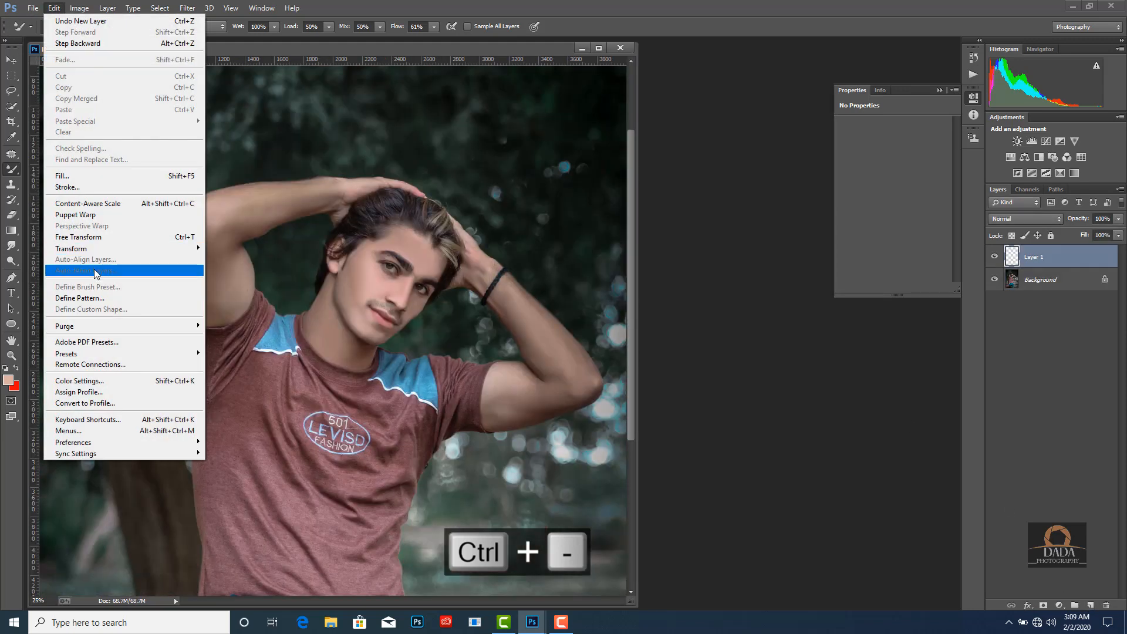
click(69, 176)
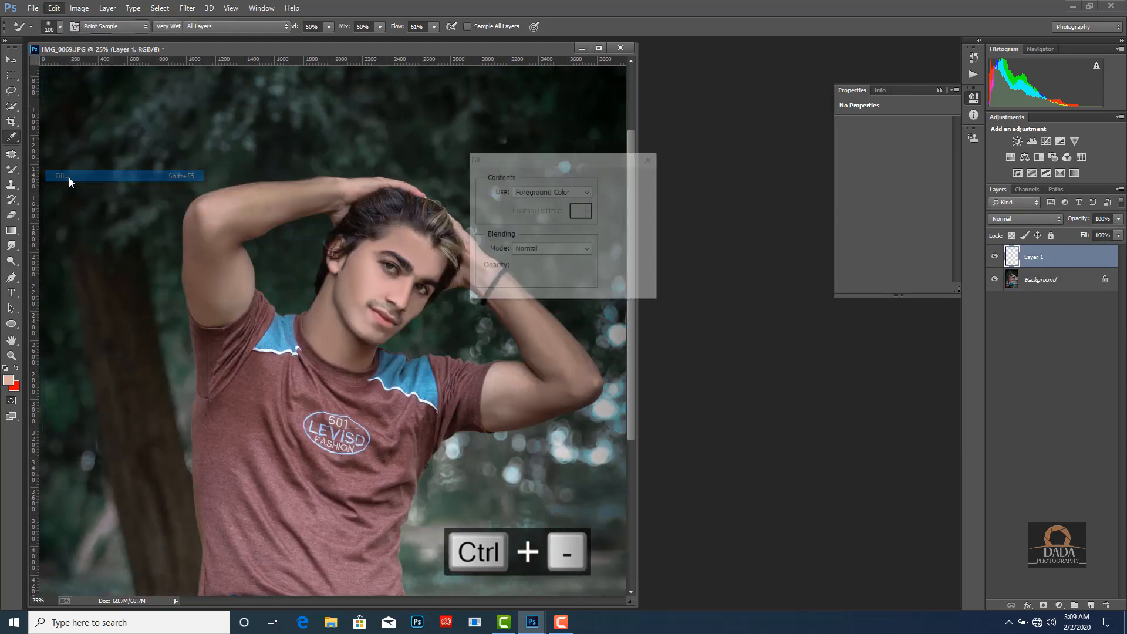
click(552, 192)
click(532, 288)
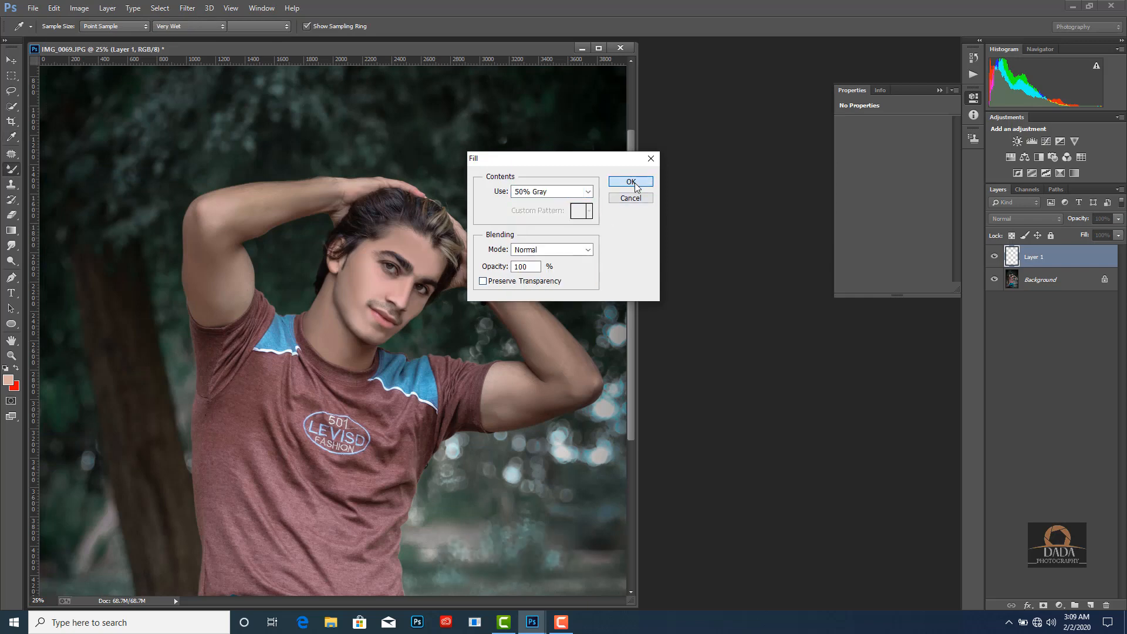
click(634, 182)
key(b)
click(1025, 219)
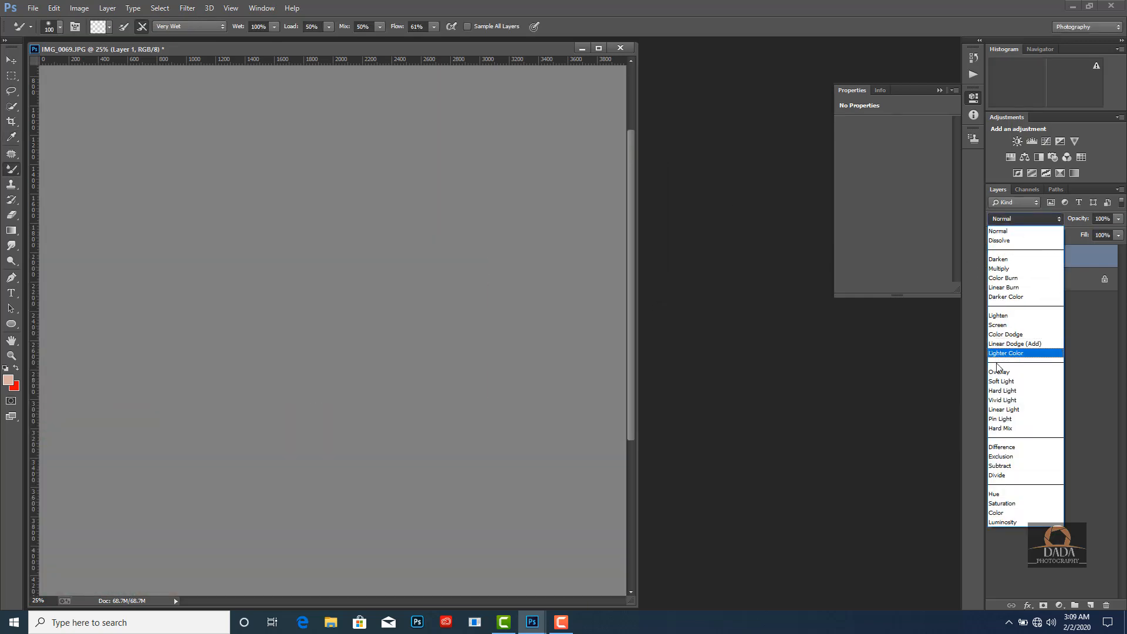
click(1001, 371)
Brighten the raised forearm without the bracelet using the Dodge tool at size 125, Midtones range and 25% exposure.
key(ctrl+equal)
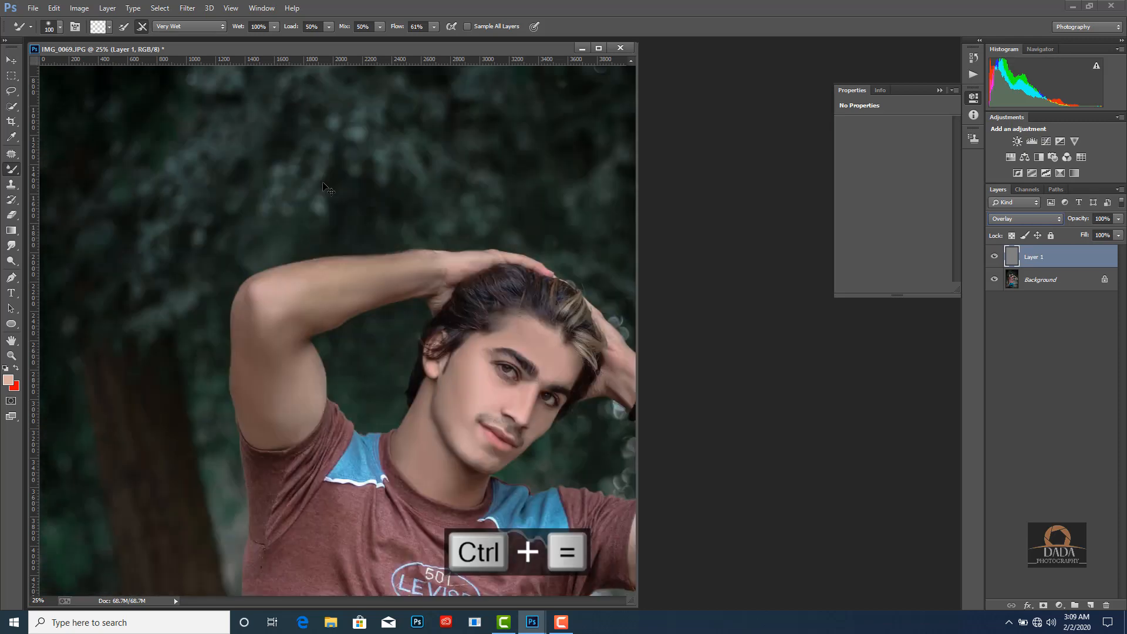
key(ctrl+equal)
click(9, 263)
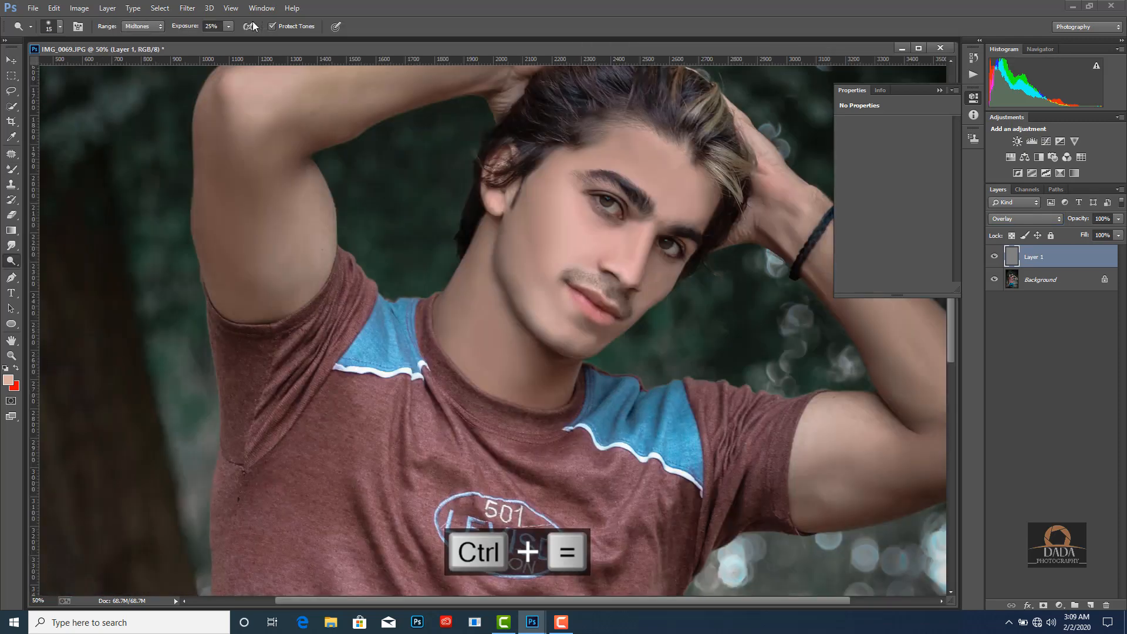
drag(411, 163, 411, 280)
key(bracketright)
key(bracketright)
key(bracketright)
key(bracketright)
key(bracketright)
key(bracketright)
key(bracketright)
key(bracketright)
key(bracketright)
key(bracketright)
key(bracketright)
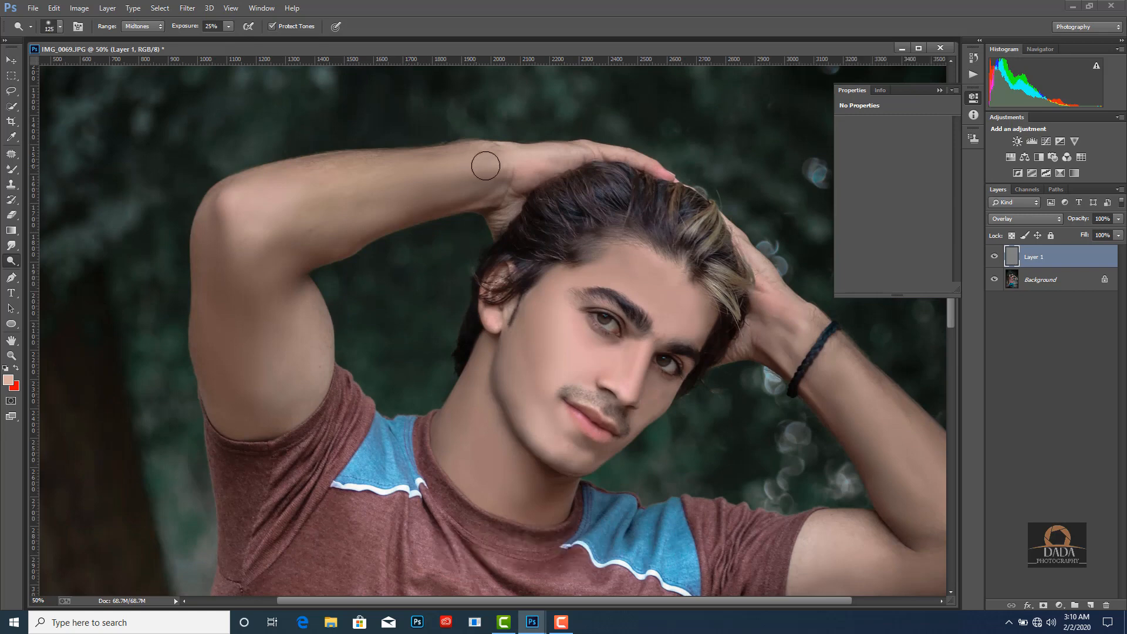
mouse_move(263, 211)
mouse_down()
mouse_move(463, 162)
mouse_move(488, 196)
mouse_up()
Dodge the upper arm and elbow of the same arm, varying the brush size to fit each area.
key(bracketleft)
key(bracketleft)
key(bracketleft)
mouse_move(277, 302)
mouse_down()
mouse_move(298, 357)
mouse_move(307, 339)
mouse_move(262, 403)
mouse_up()
key(bracketright)
key(bracketright)
key(bracketright)
key(bracketright)
drag(252, 262, 245, 236)
Dodge the area under the eye with a size 45 brush, enlarge the brush to 125 and undo the last stroke.
key(bracketleft)
key(bracketleft)
key(bracketleft)
key(bracketleft)
key(bracketleft)
key(bracketleft)
key(bracketleft)
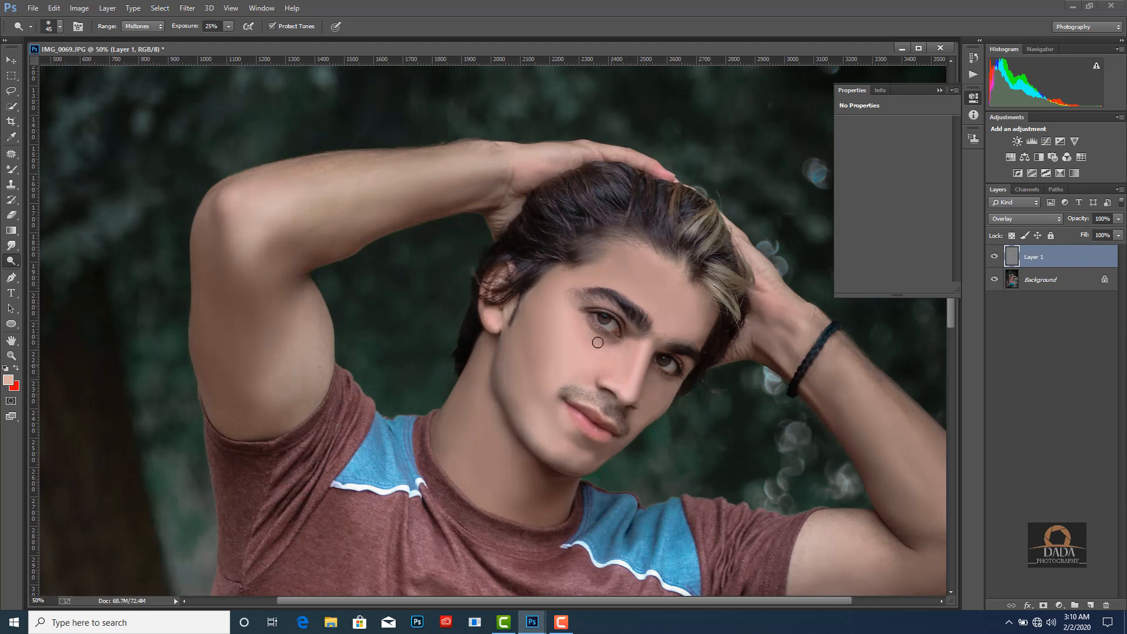
key(bracketright)
key(bracketright)
key(bracketright)
key(bracketright)
key(bracketright)
key(bracketright)
key(bracketright)
key(ctrl+z)
Set the Dodge exposure to 15% and brighten the cheek and nose, reducing the brush size to 60.
click(229, 26)
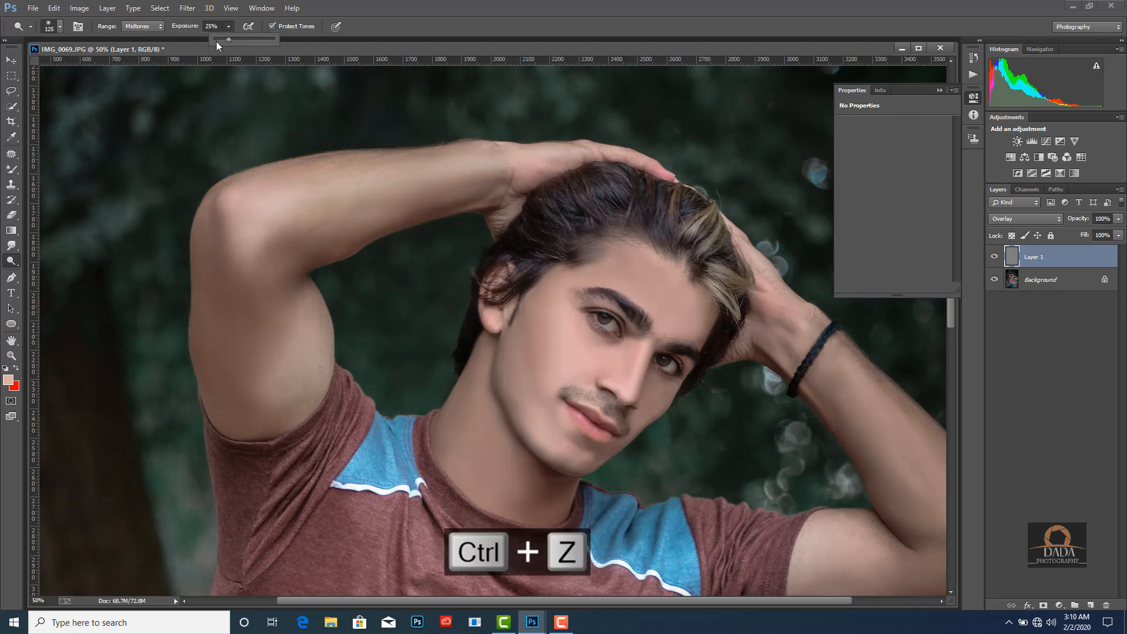
click(223, 39)
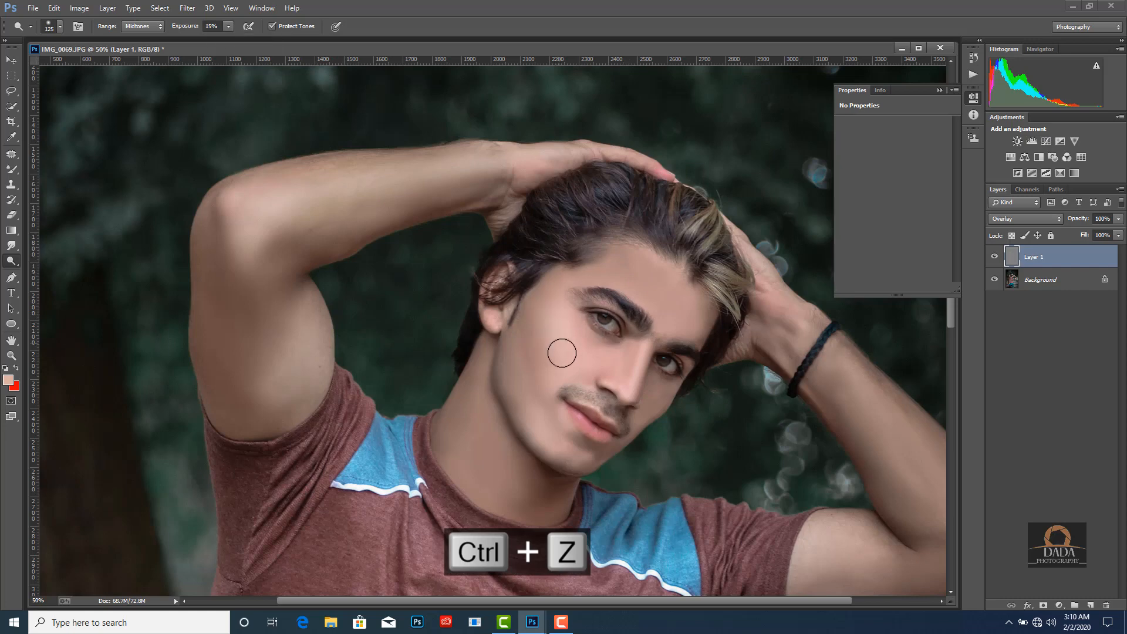
mouse_move(562, 353)
mouse_down()
mouse_move(633, 279)
mouse_move(679, 311)
mouse_move(637, 371)
mouse_up()
key(bracketleft)
key(bracketleft)
key(bracketleft)
key(bracketleft)
key(bracketleft)
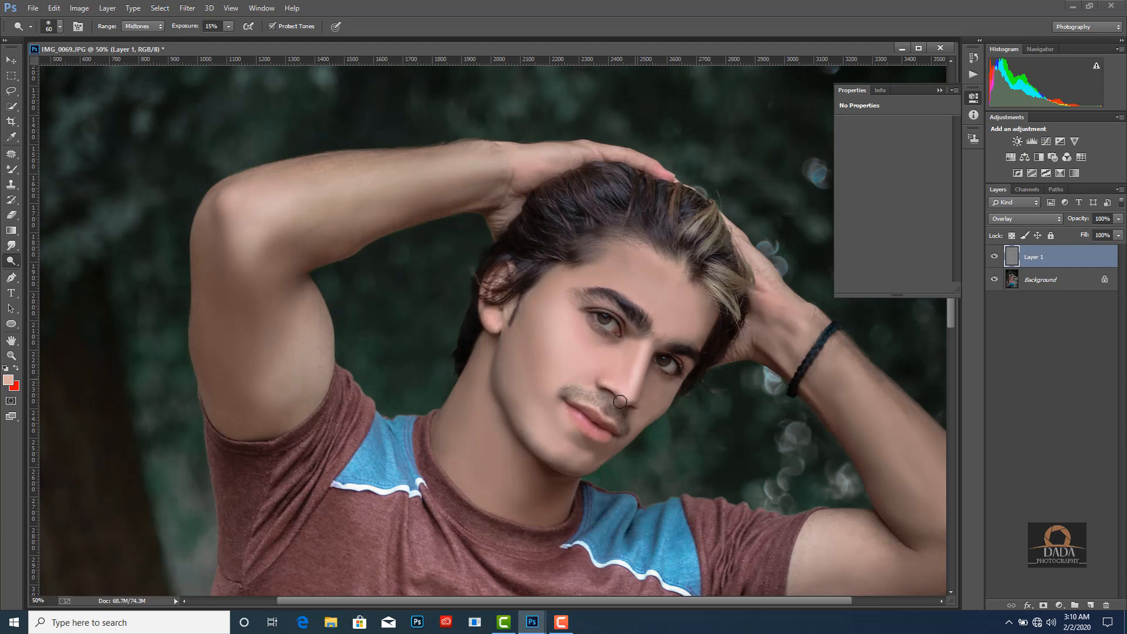
Dodge the side of the face from the jaw toward the mouth with a size 150 brush.
key(bracketright)
key(bracketright)
key(bracketright)
key(bracketright)
key(bracketright)
key(bracketright)
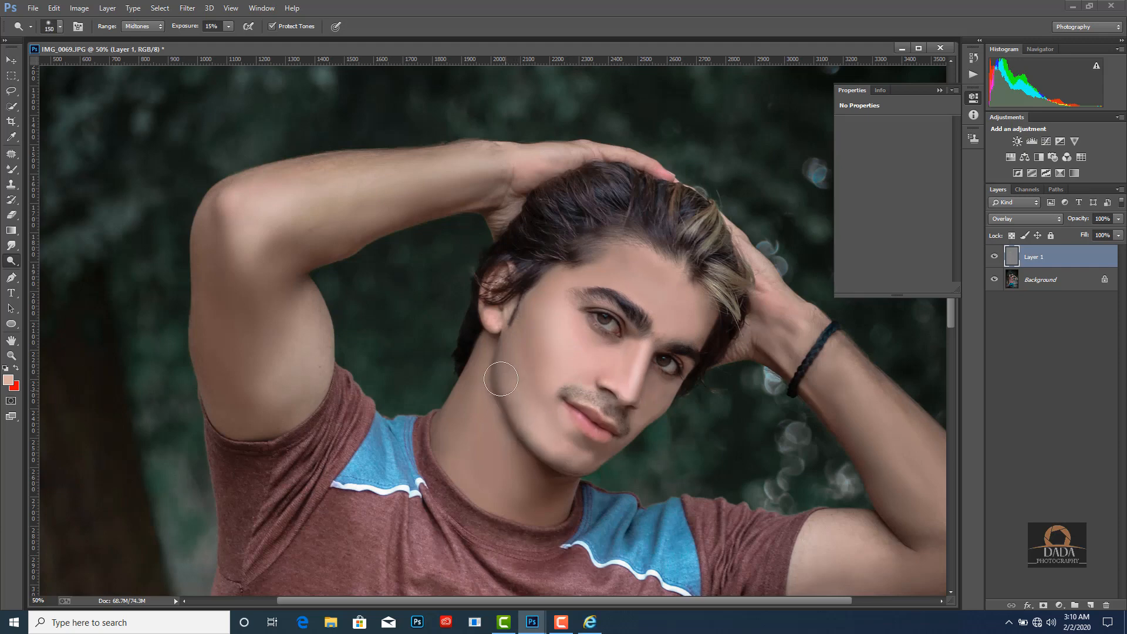
drag(500, 379, 606, 414)
Brighten the forearm with the bracelet using the Dodge tool, enlarging the brush to size 250.
key(bracketleft)
key(bracketleft)
key(bracketleft)
drag(865, 424, 733, 324)
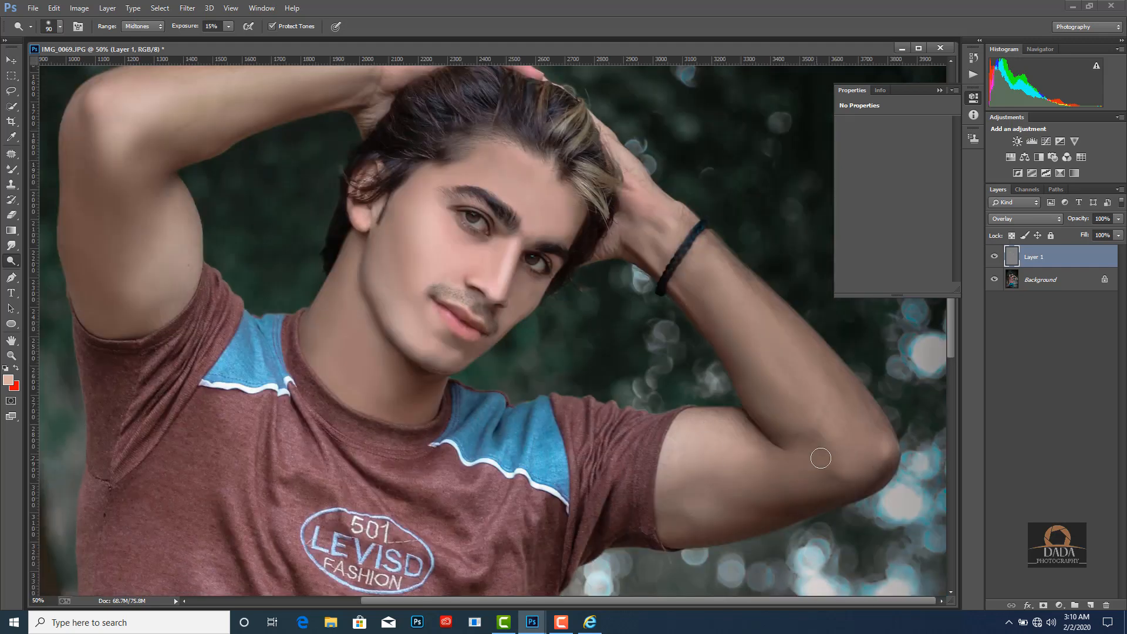
key(bracketright)
key(bracketright)
key(bracketright)
key(bracketright)
key(bracketright)
key(bracketright)
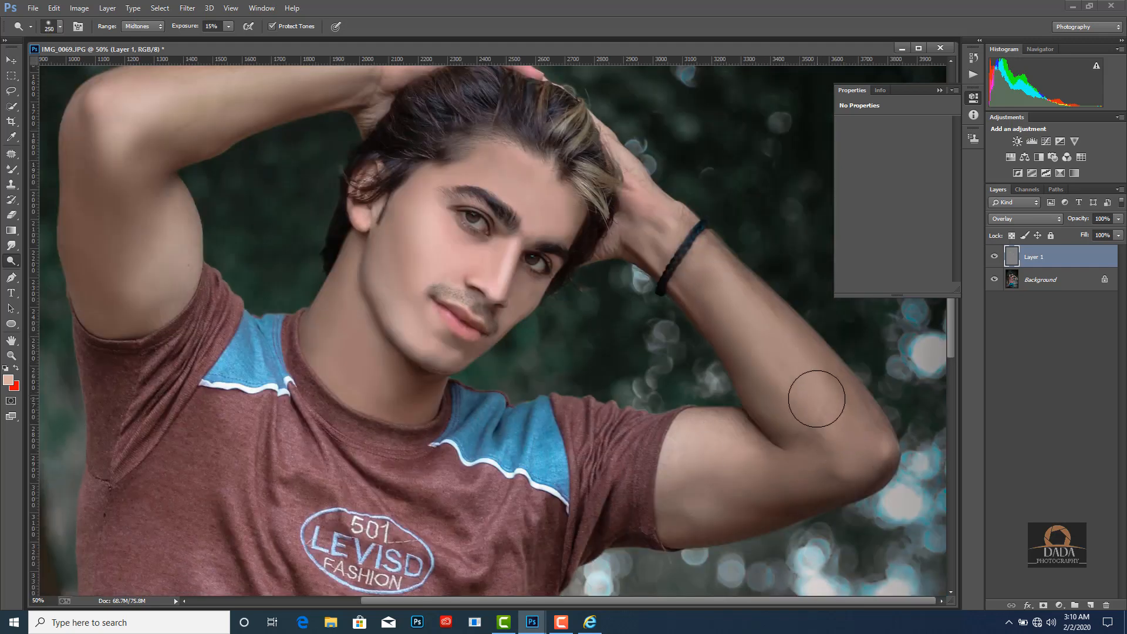
Dodge from the elbow along the upper arm on the bracelet side, reducing the brush size to 100.
key(bracketleft)
key(bracketleft)
key(bracketleft)
mouse_move(876, 448)
mouse_down()
mouse_move(849, 475)
mouse_move(804, 486)
mouse_move(788, 476)
mouse_move(797, 472)
mouse_move(742, 477)
mouse_move(775, 468)
mouse_move(720, 481)
mouse_move(694, 508)
mouse_up()
key(bracketright)
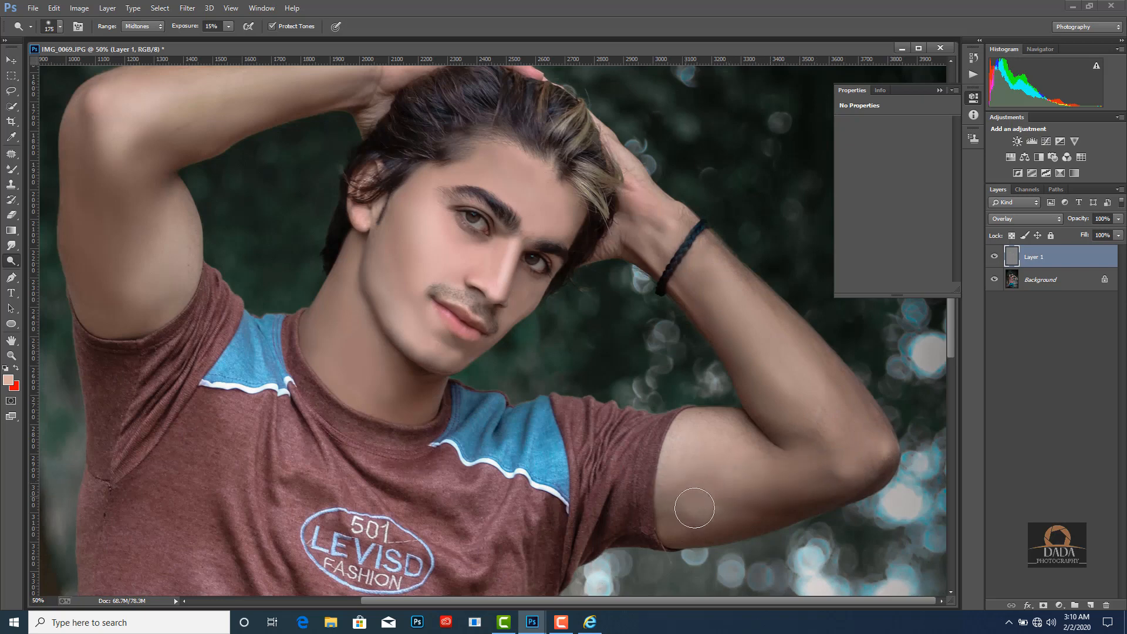
key(bracketleft)
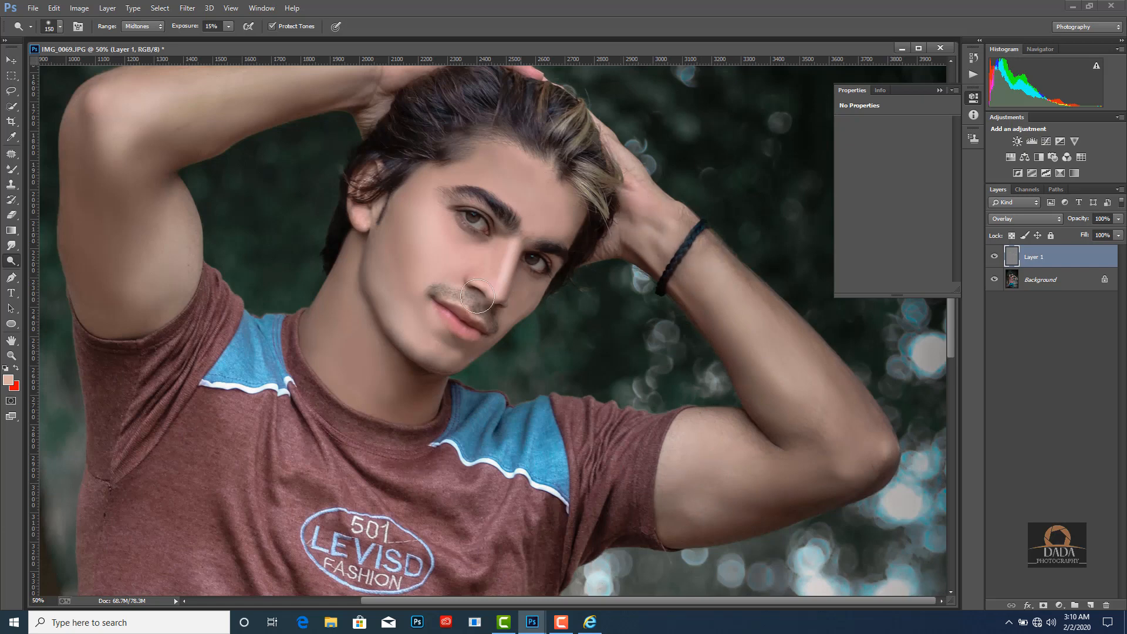
key(bracketleft)
key(bracketleft)
Merge the visible layers and dock the image window with the whole photo fitted in view.
key(ctrl+minus)
key(ctrl+minus)
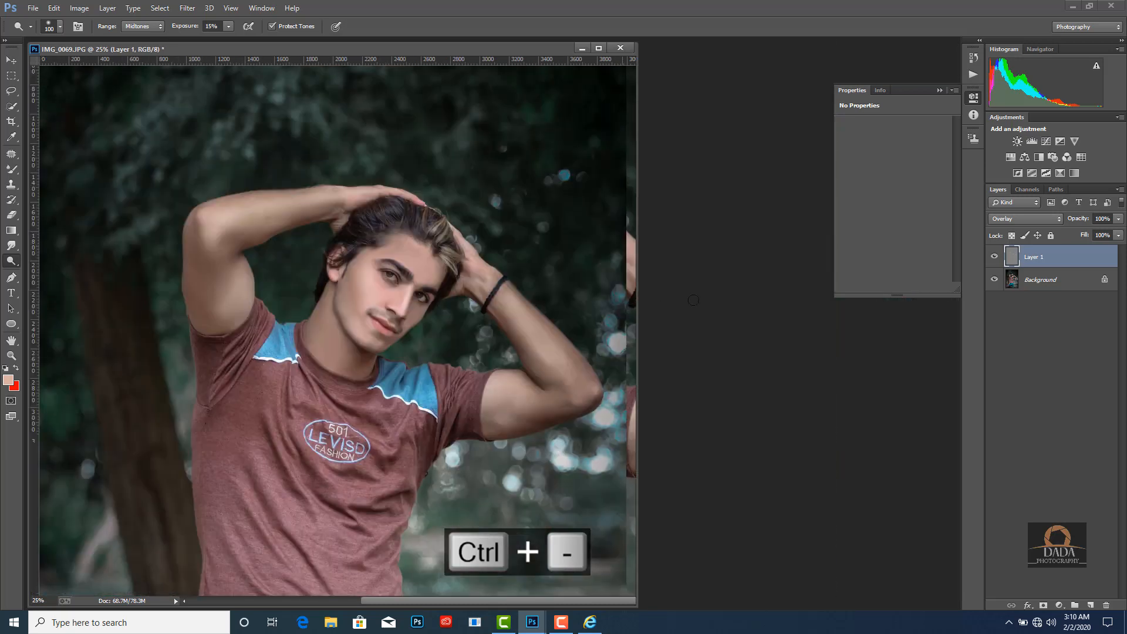
right_click(1049, 262)
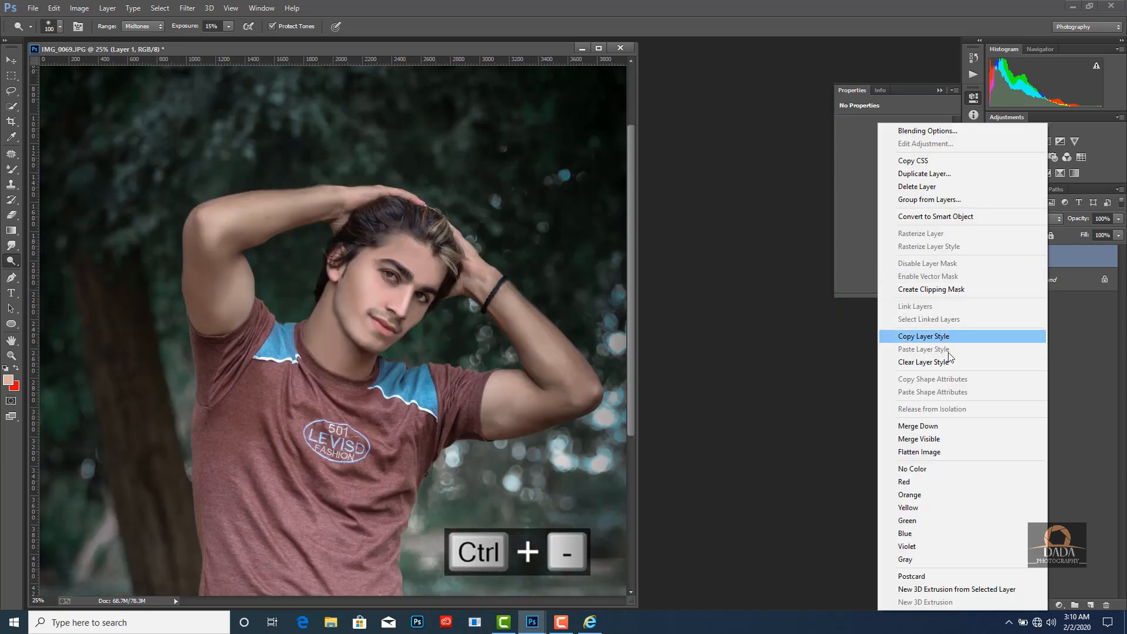
click(931, 438)
key(ctrl+0)
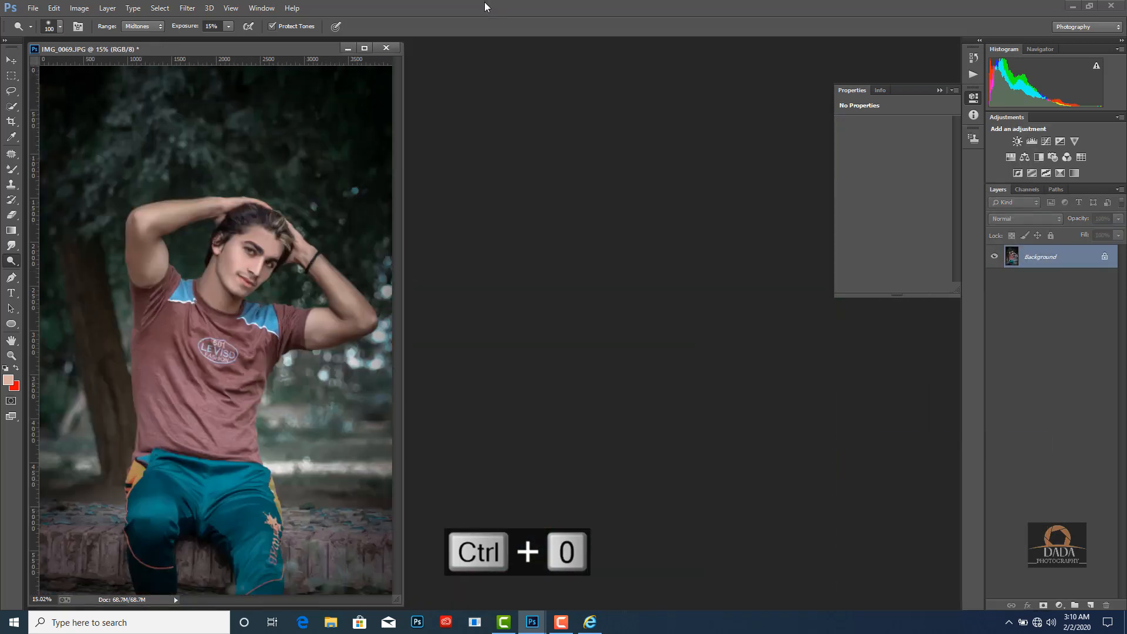
drag(234, 51, 525, 41)
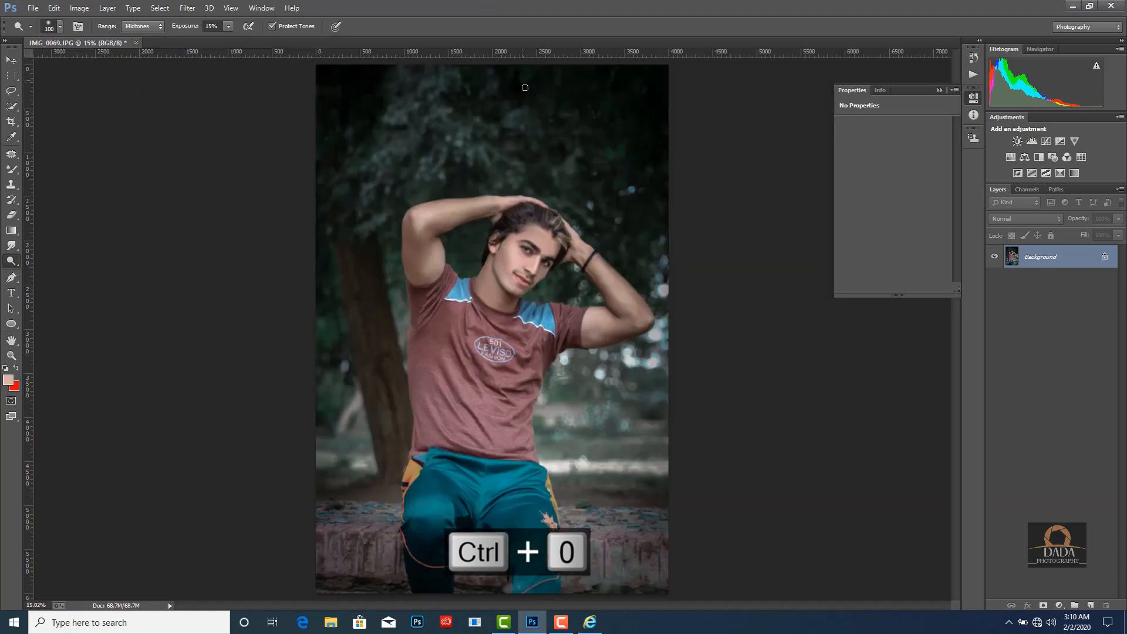
Duplicate the photo layer and set Highlights -61, Shadows +64, Whites +12 and Blacks -23 in Camera Raw.
key(ctrl+j)
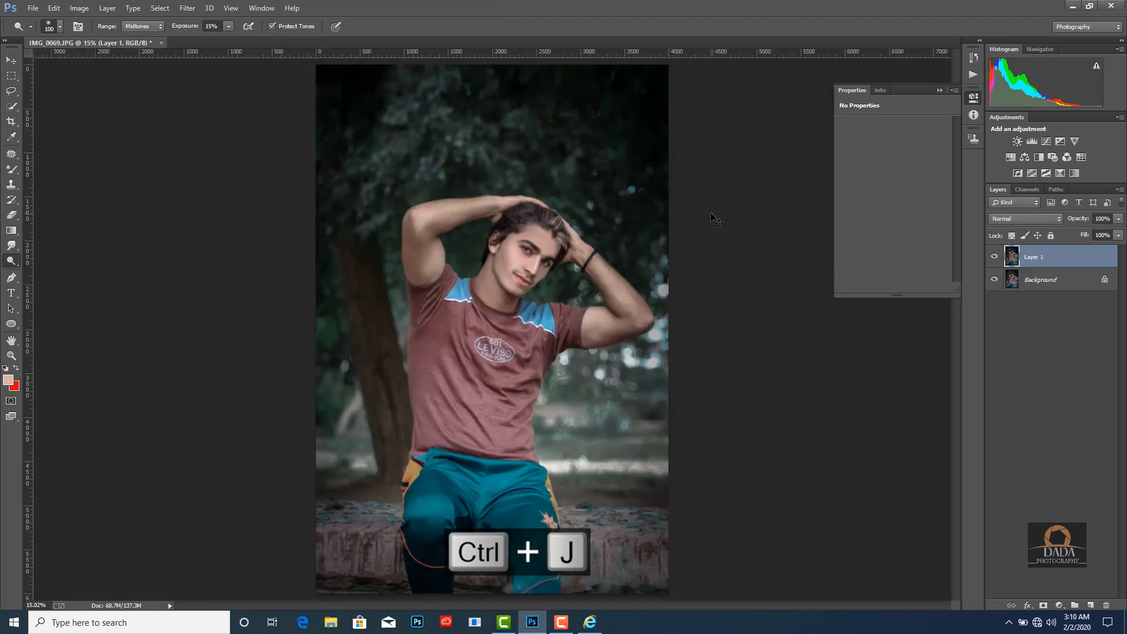
key(ctrl+shift+a)
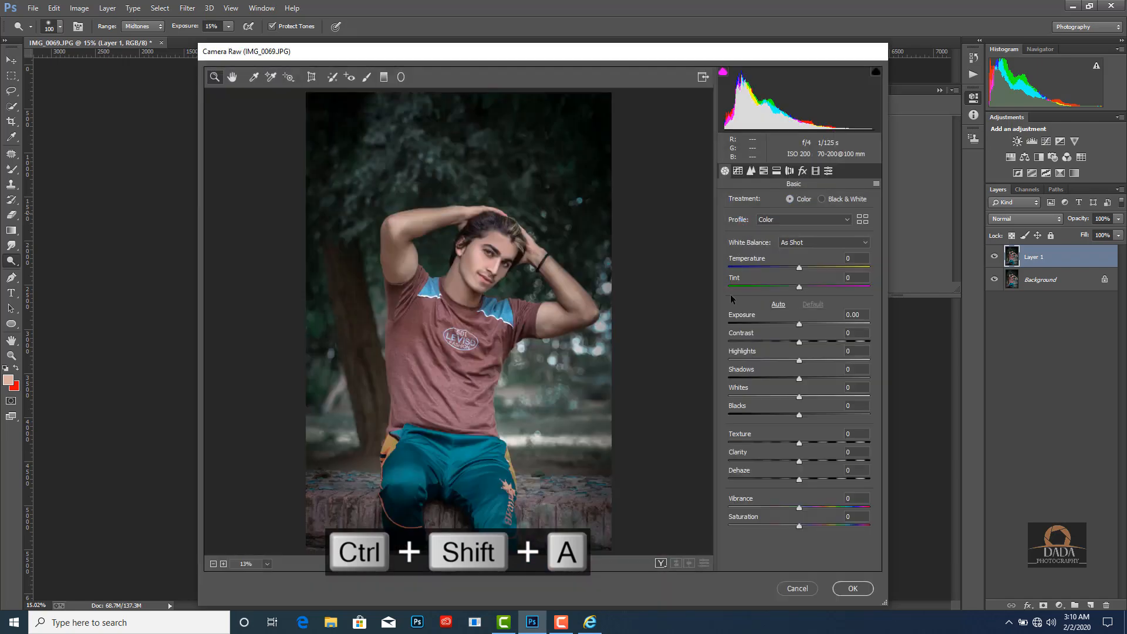
drag(799, 360, 756, 360)
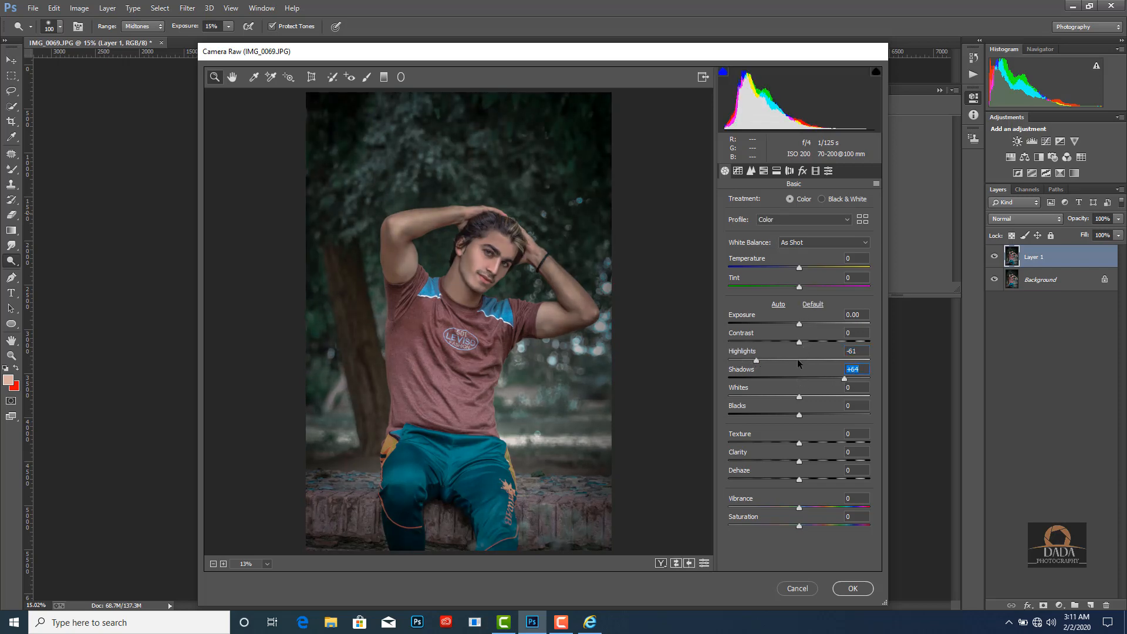
drag(798, 399, 808, 402)
drag(801, 414, 784, 414)
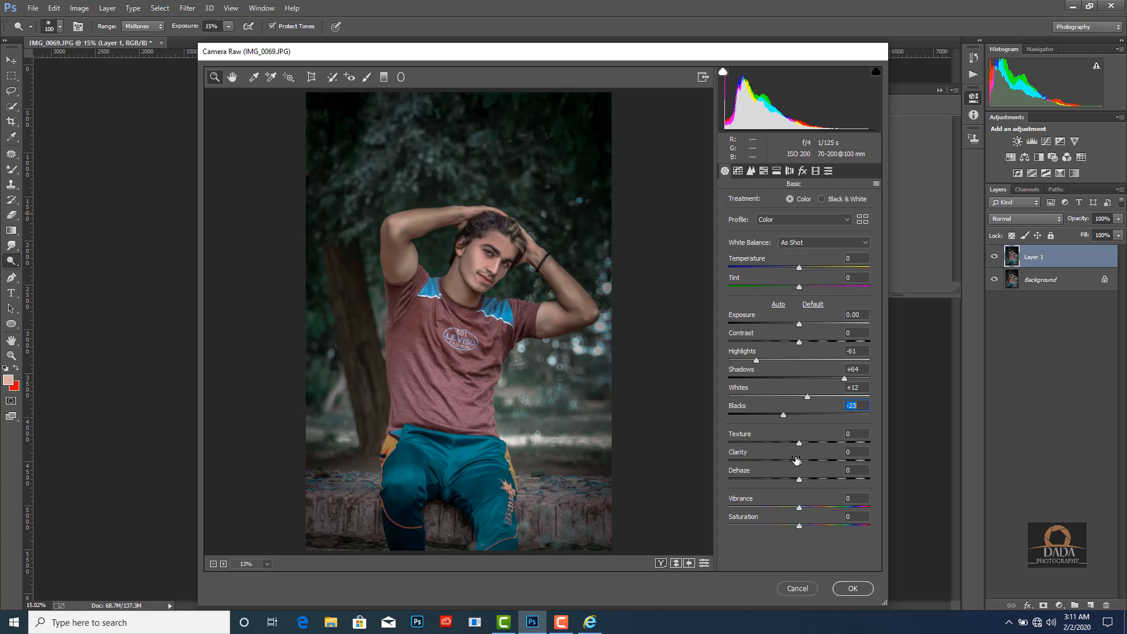
Set Texture to +13, Clarity to +6, Dehaze to +12 and Temperature to +9 in the basic adjustments.
drag(796, 459, 808, 480)
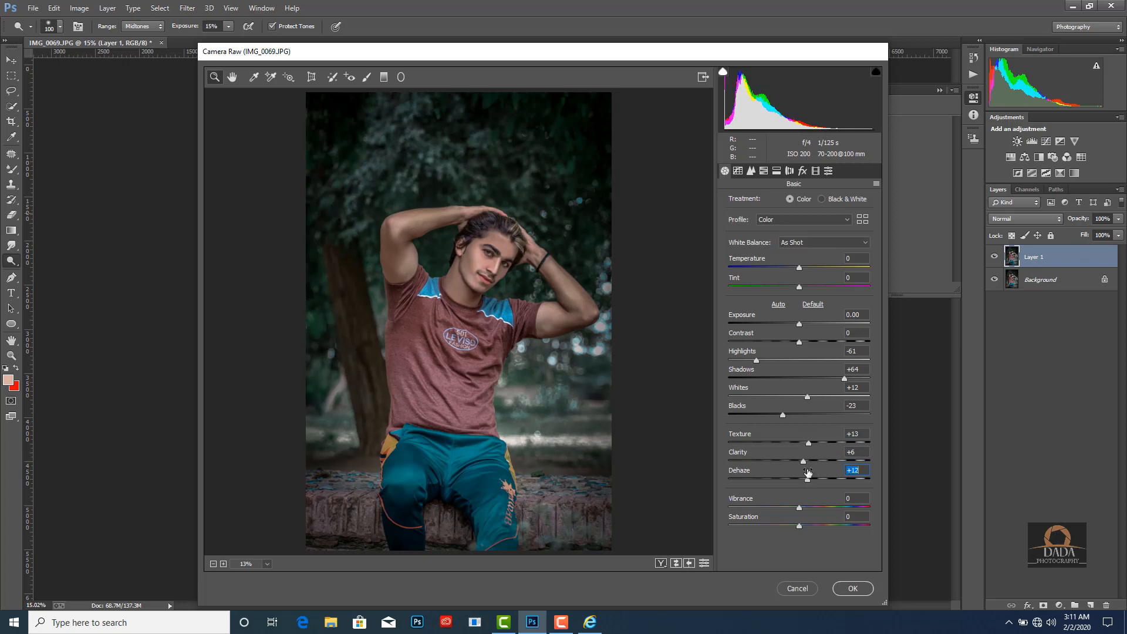
drag(799, 269, 803, 269)
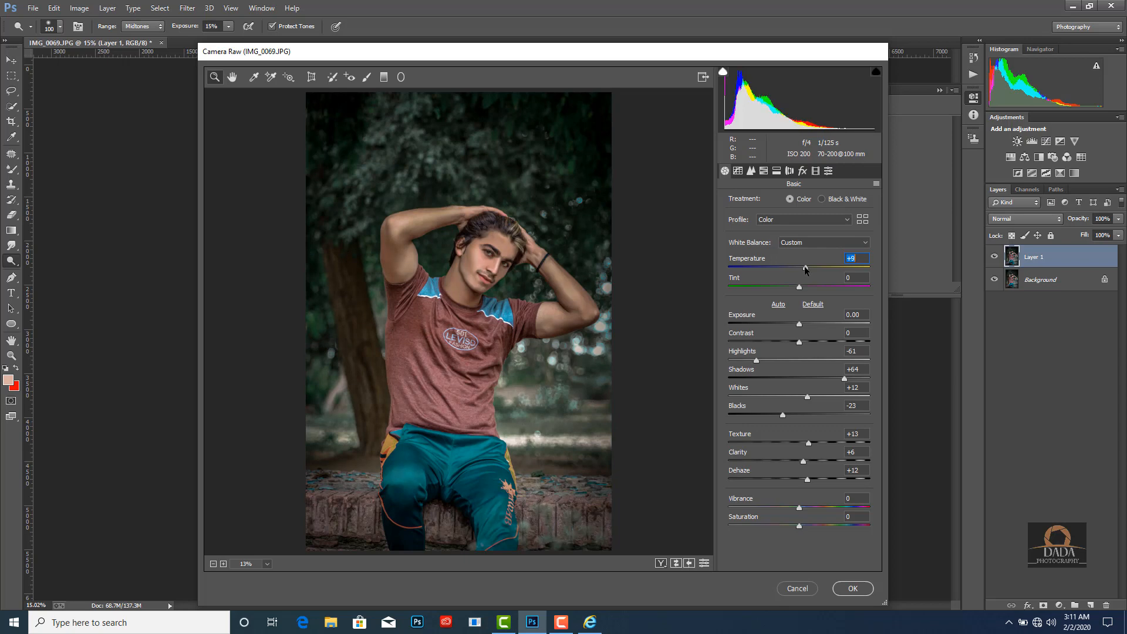
Shape the parametric tone curve with Highlights +6, Lights +4, Darks -10 and Shadows -12, and apply the Camera Raw grade.
click(738, 170)
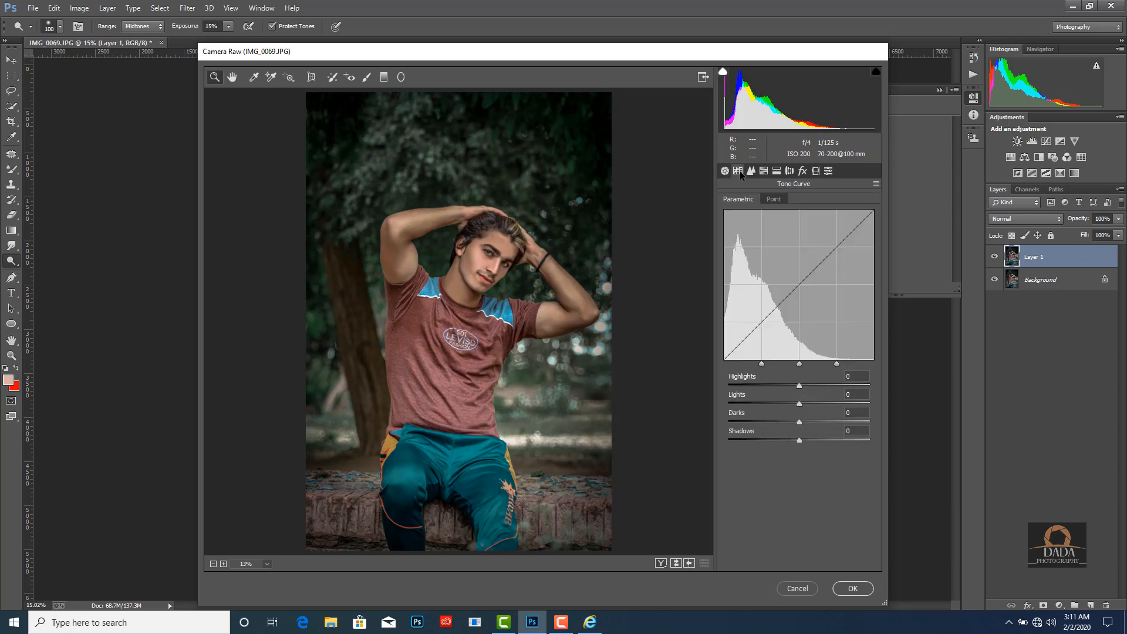
drag(799, 386, 791, 442)
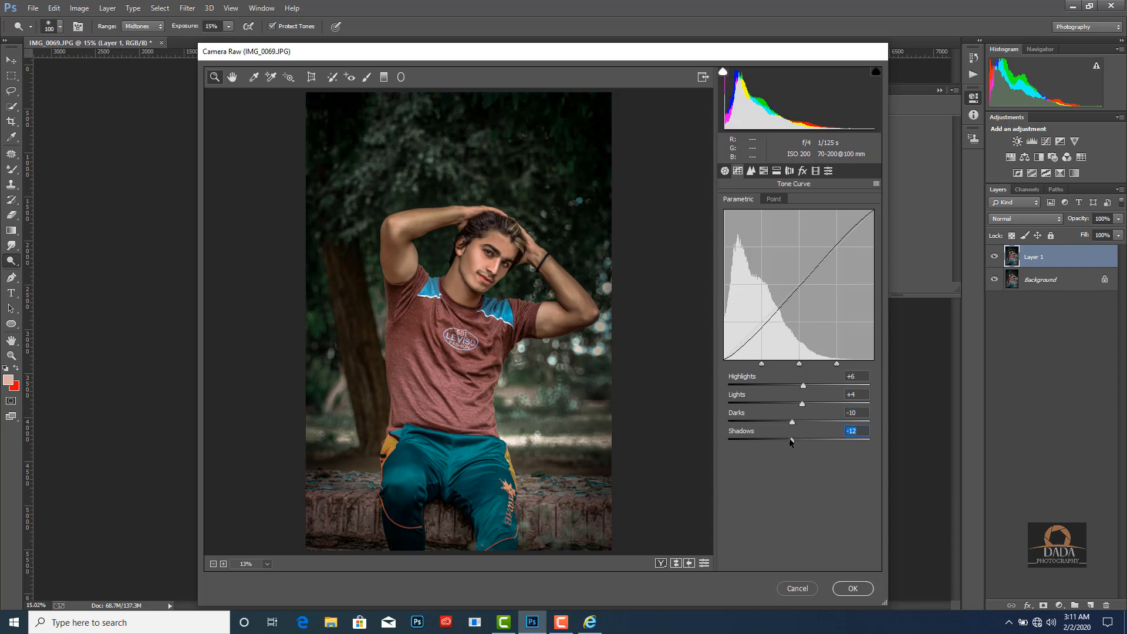
click(851, 589)
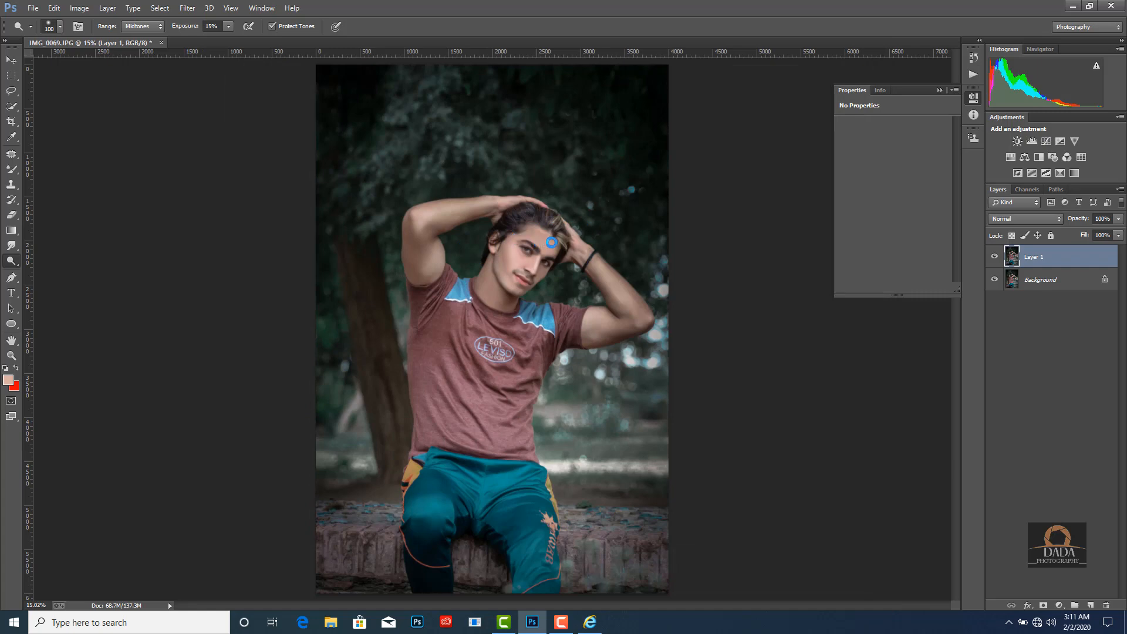
Lower the graded layer's opacity to 84% and merge it with the background.
drag(554, 240, 570, 240)
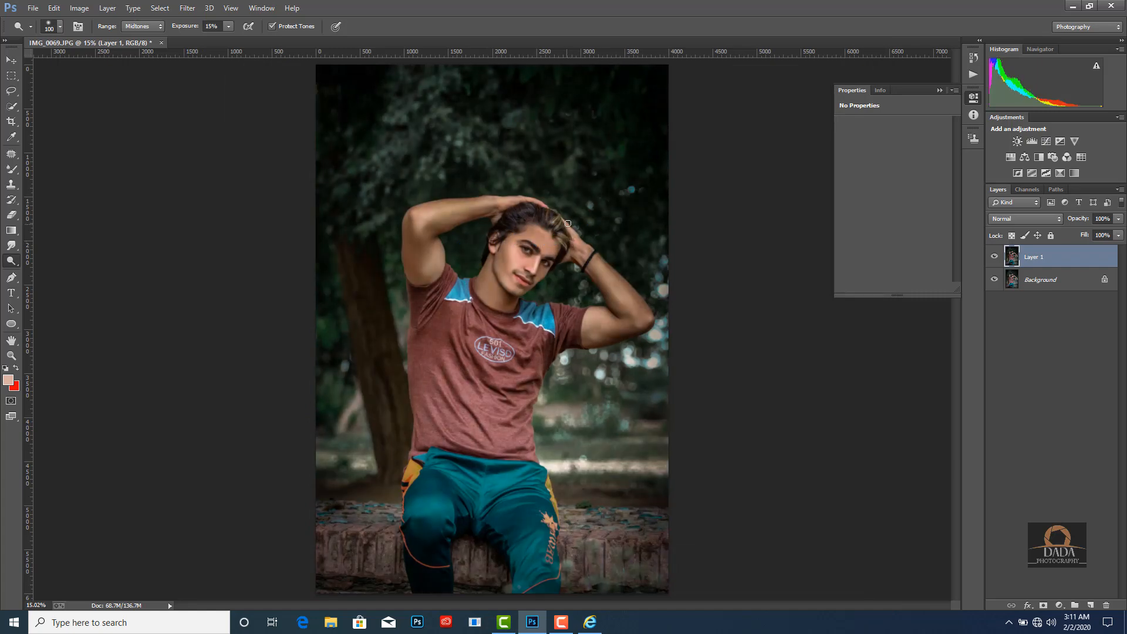
key(ctrl+equal)
key(ctrl+equal)
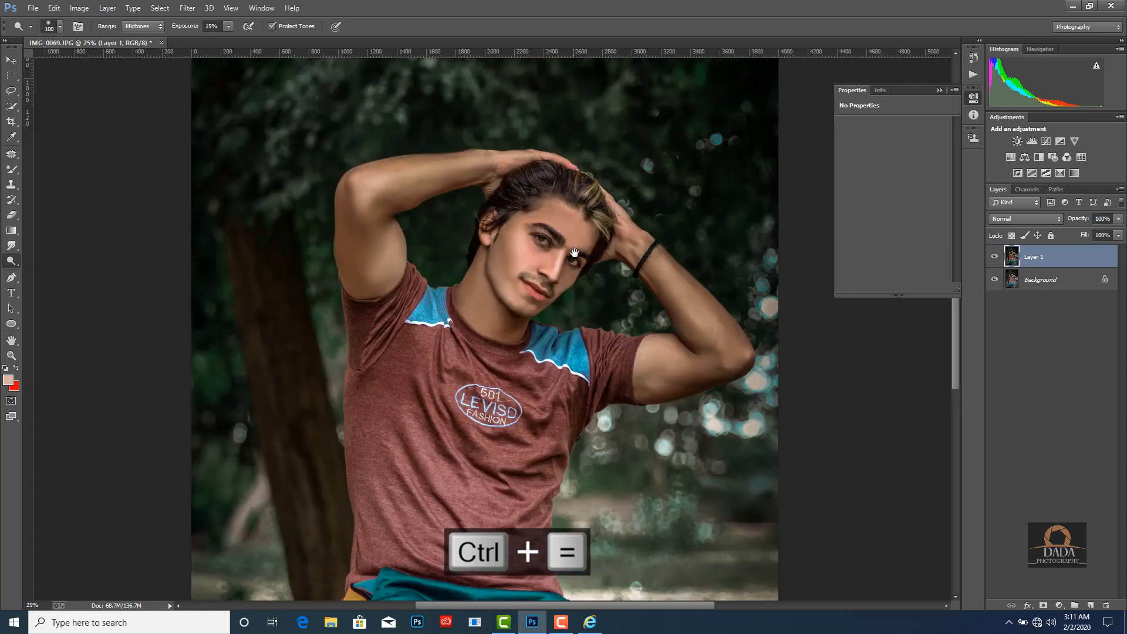
drag(1082, 220, 1073, 220)
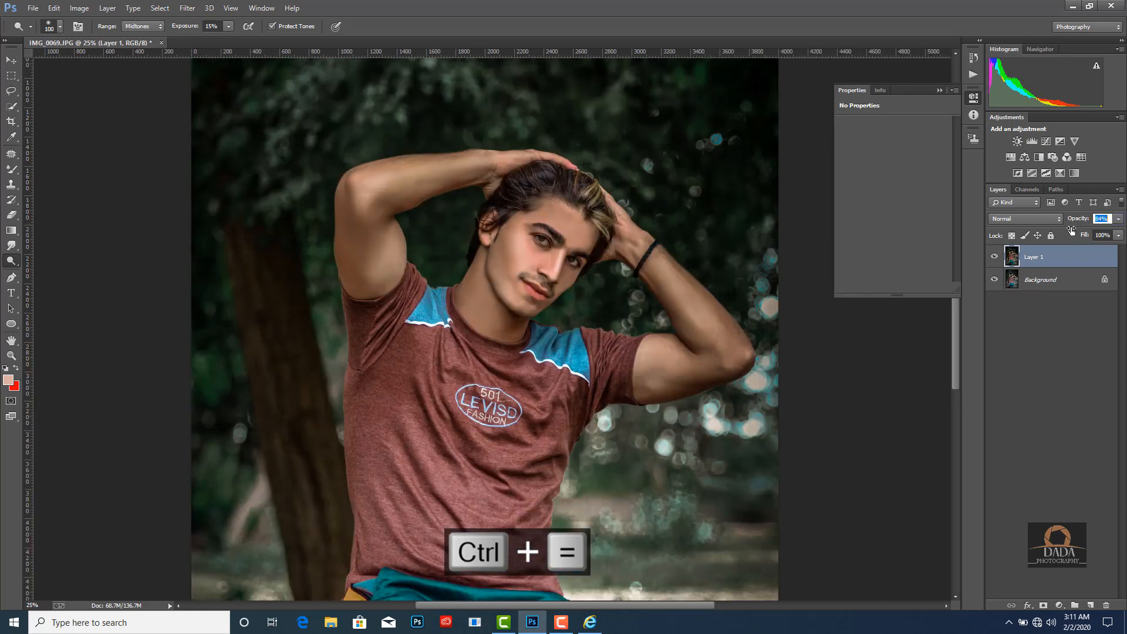
right_click(1071, 256)
click(932, 418)
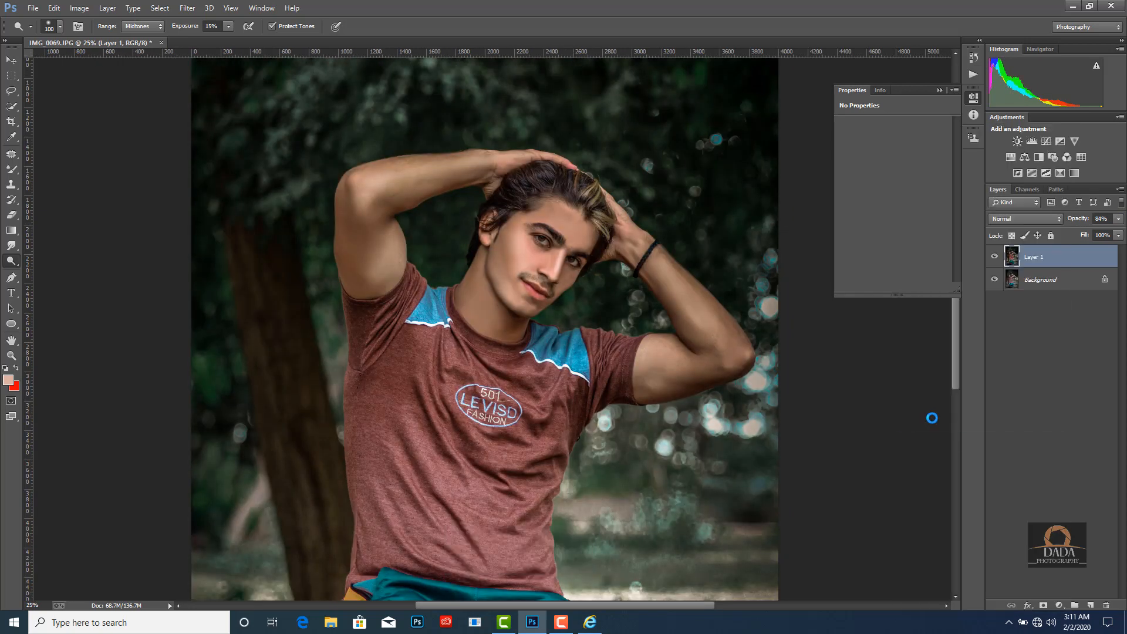
key(ctrl+e)
Duplicate the merged layer and smooth the facial skin with the Mixer Brush at size 150.
key(ctrl+j)
key(ctrl+equal)
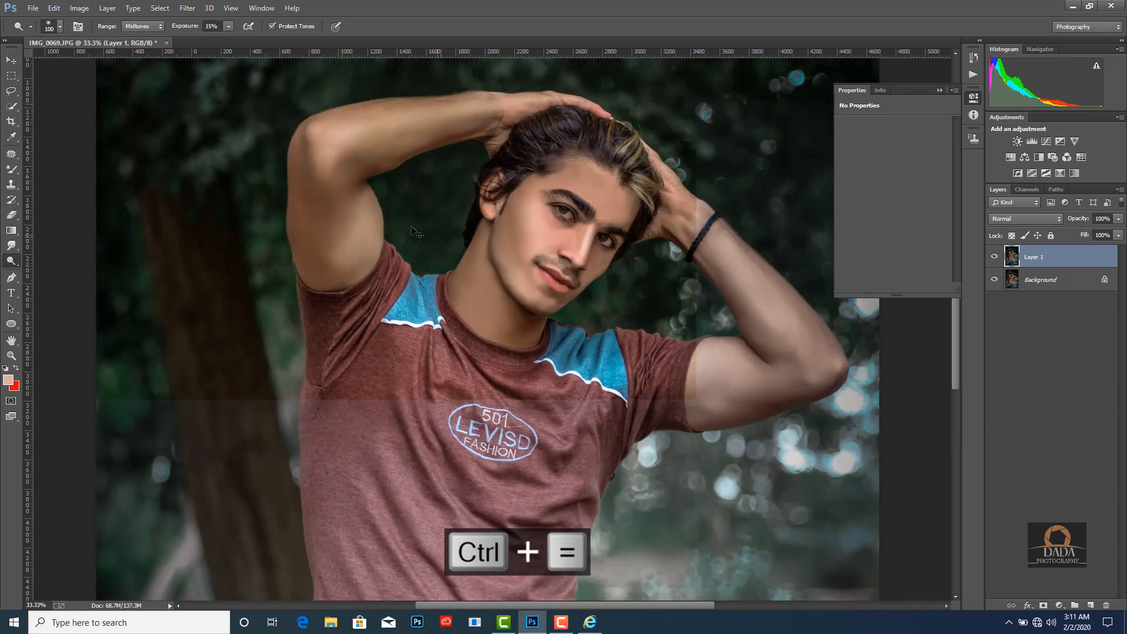
scroll(523, 266, up, 2)
key(b)
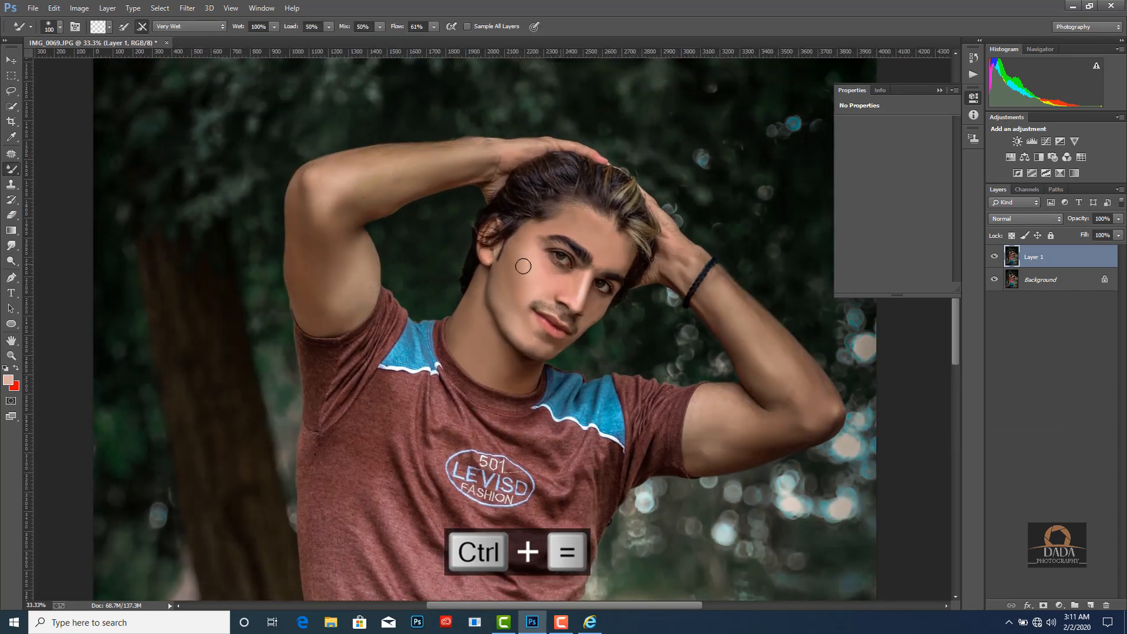
key(bracketright)
key(bracketright)
key(bracketleft)
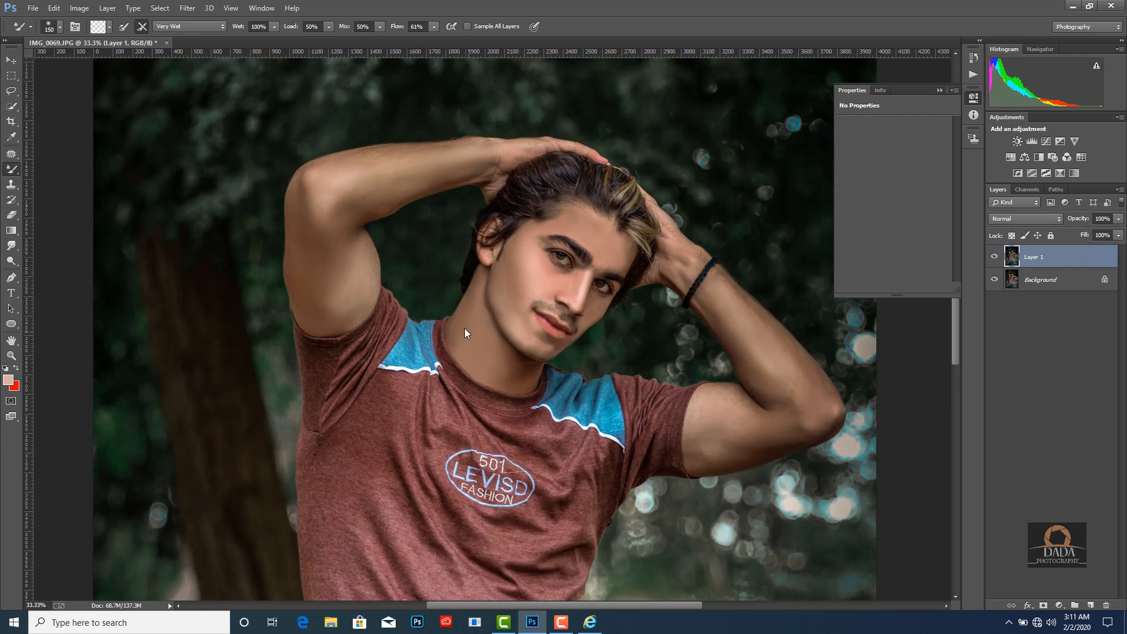
Smooth the skin of the neck and the bracelet arm with the Mixer Brush, varying the size between 150 and 175.
key(bracketright)
key(bracketleft)
key(bracketleft)
key(bracketright)
key(bracketright)
key(bracketright)
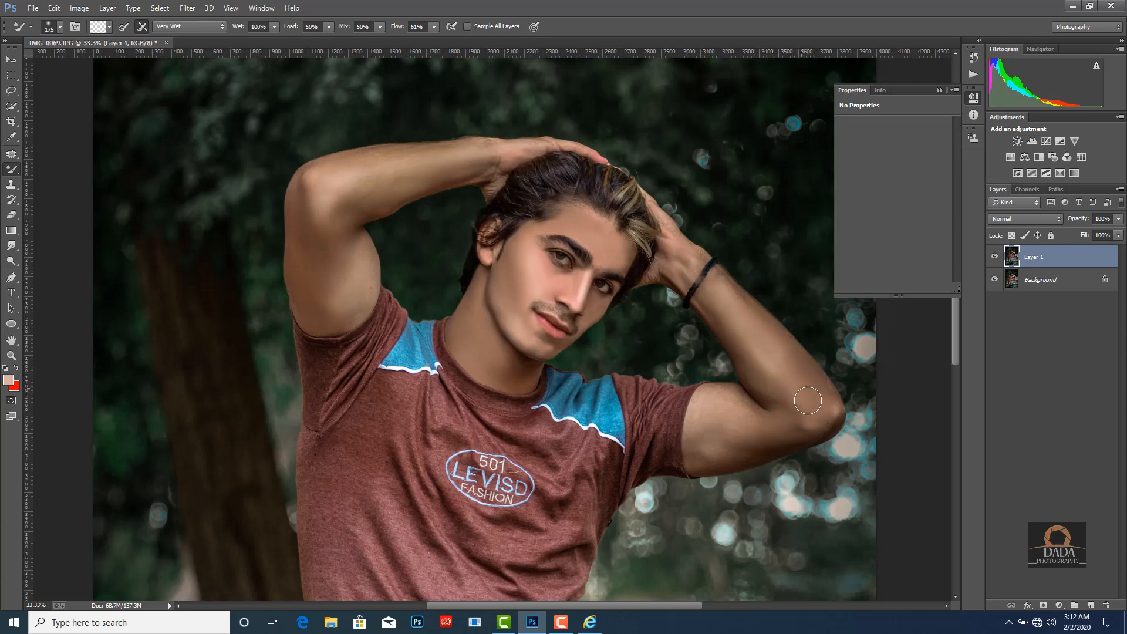
key(bracketleft)
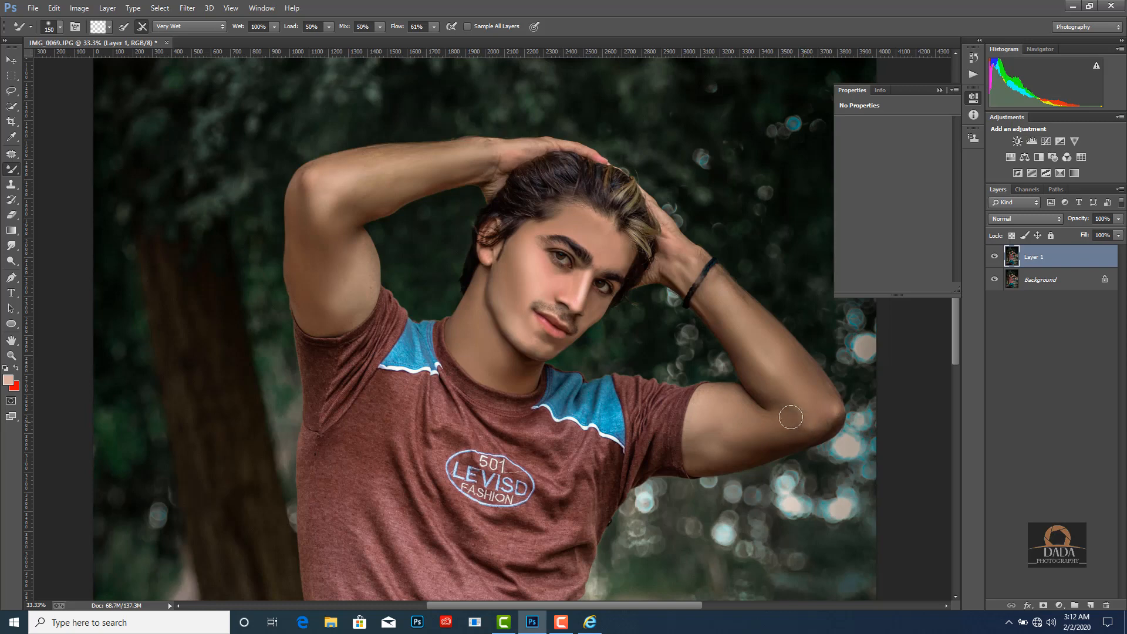
Merge the smoothed skin layer with the background using Merge Visible.
key(ctrl+minus)
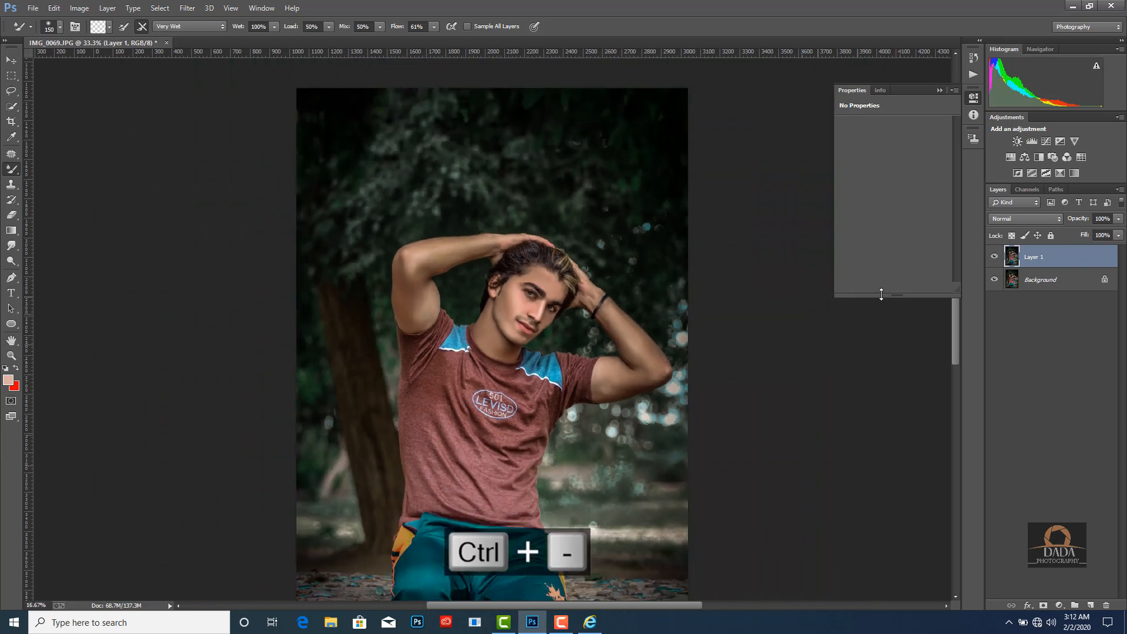
right_click(1048, 258)
click(930, 439)
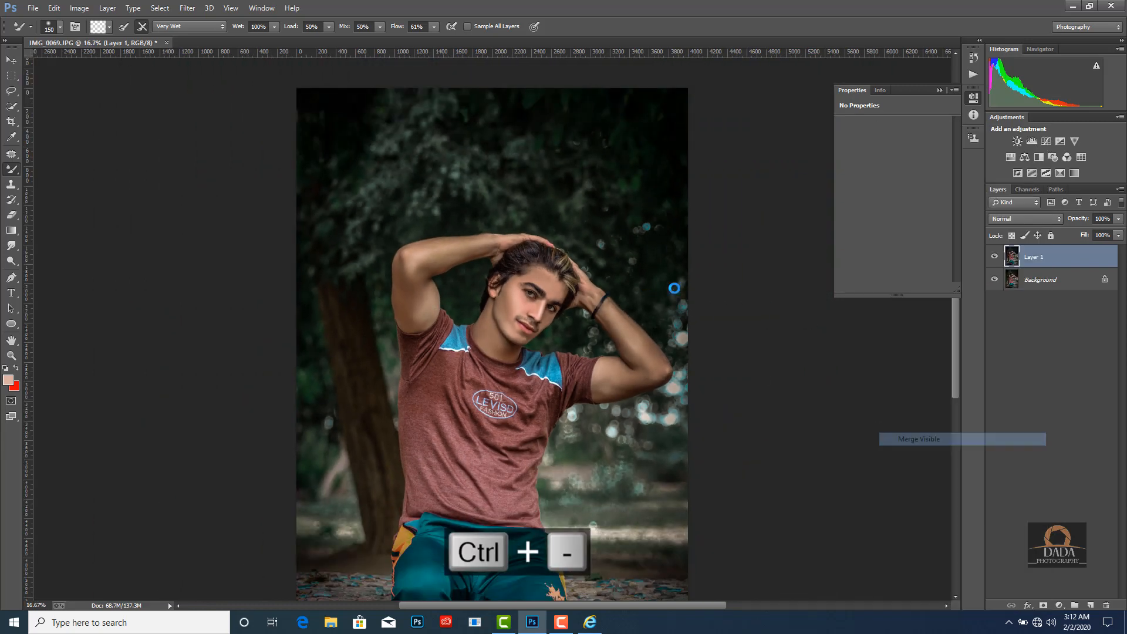
Duplicate the merged layer and shift the HSL hue of Yellows and Greens to -100 in Camera Raw.
key(ctrl+j)
key(ctrl+shift+a)
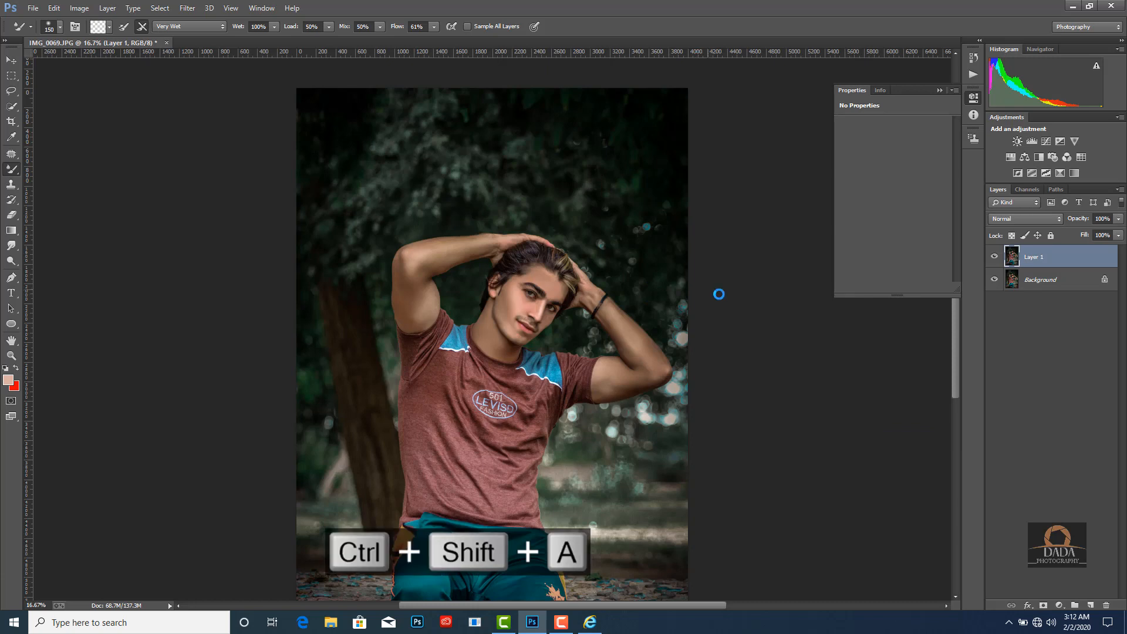
click(763, 172)
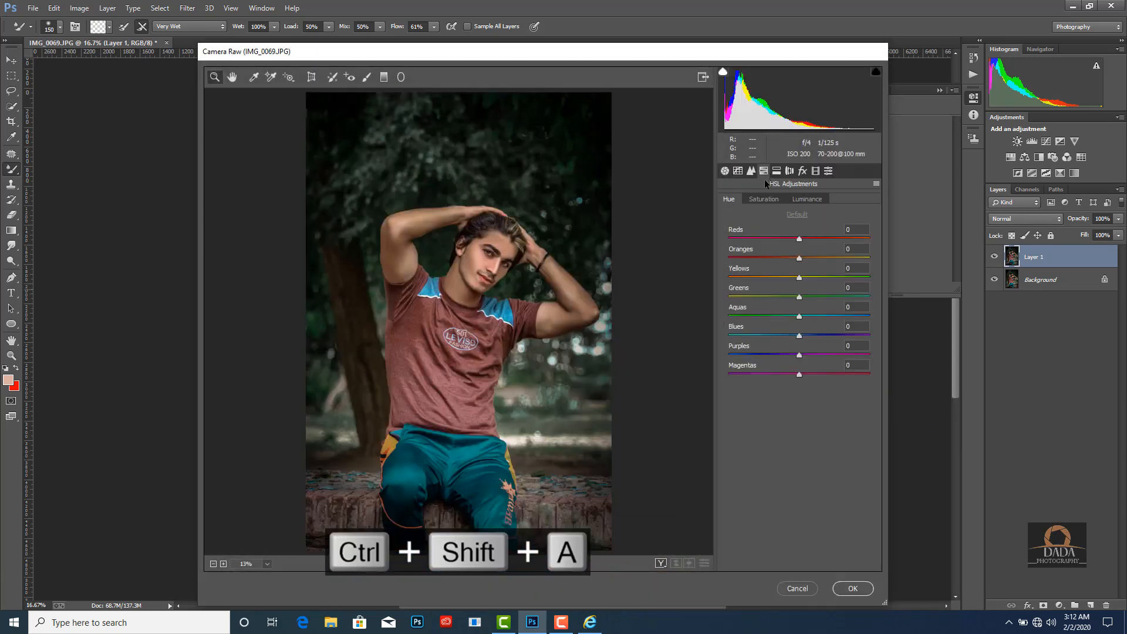
drag(775, 296, 709, 279)
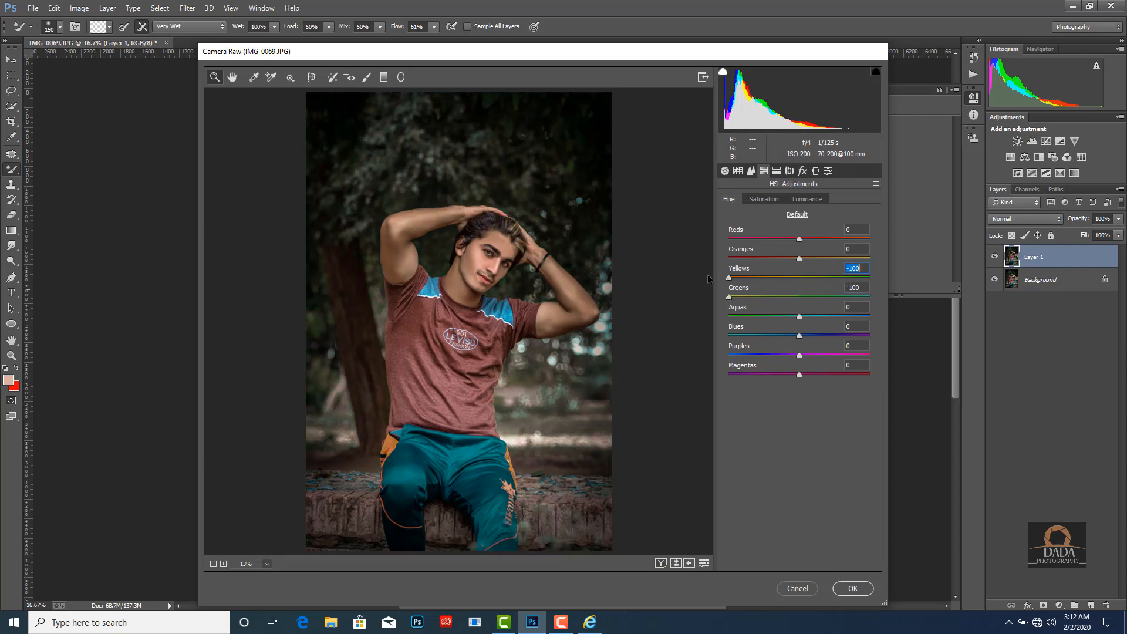
Set the HSL saturation of Yellows and Greens to +100 and Blues to +88, and raise the Purples saturation.
click(764, 199)
text(56)
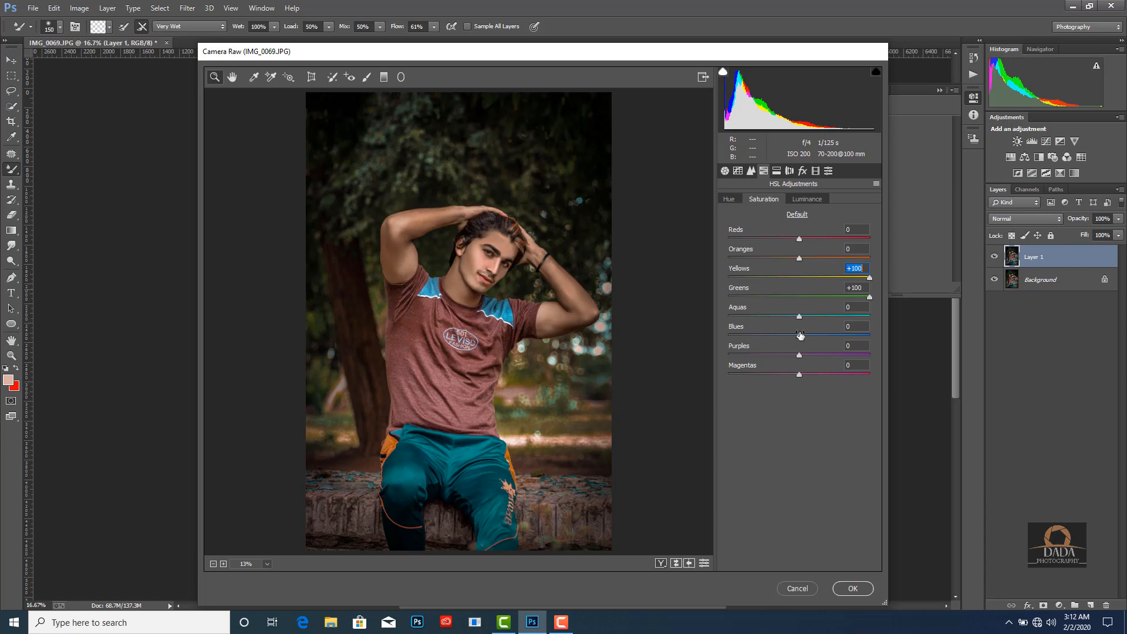
text(88)
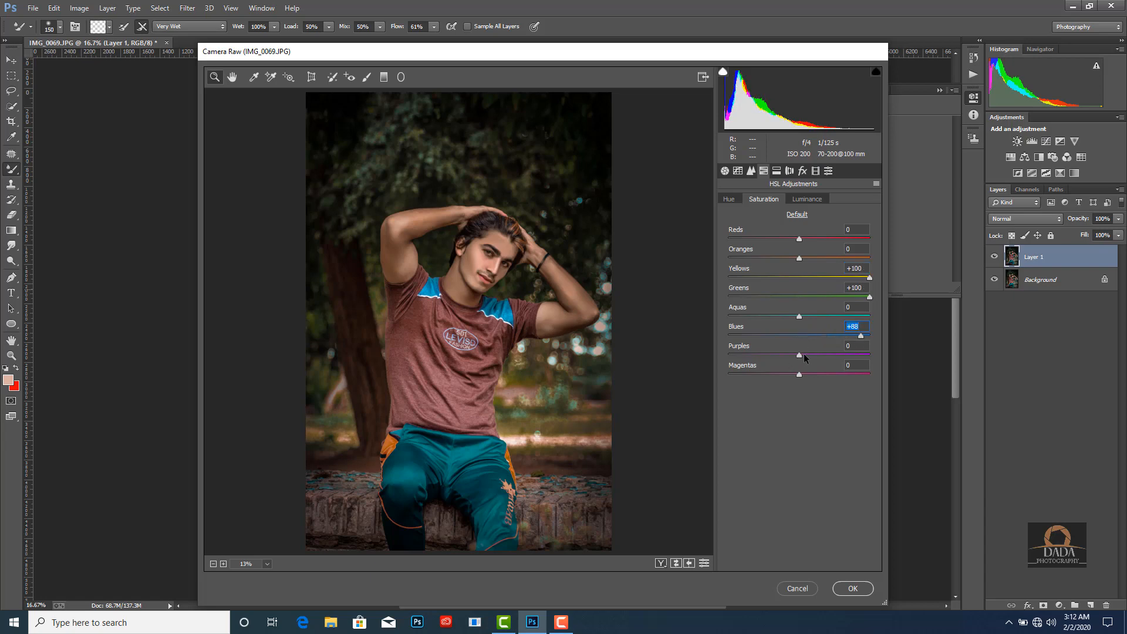
key(Tab)
text(75)
drag(869, 354, 830, 356)
Calibrate Green Primary to Hue +1 and Saturation +9 and Blue Primary to Hue -2 and Saturation -8, and apply the Camera Raw grade.
click(815, 171)
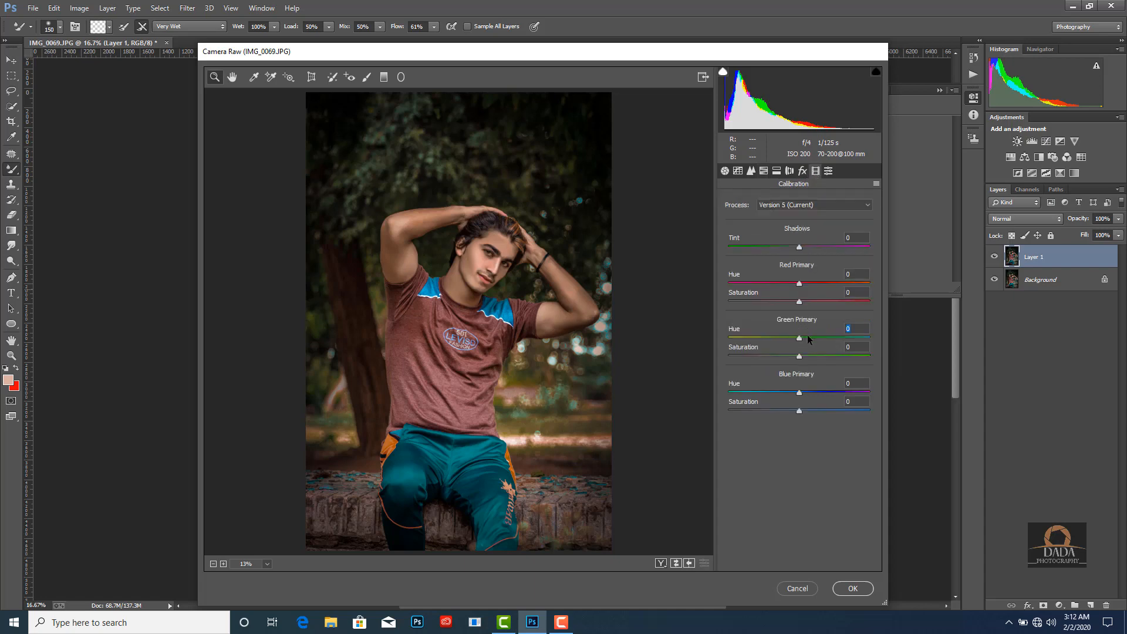
mouse_move(808, 336)
mouse_down()
mouse_move(838, 335)
mouse_move(800, 340)
mouse_up()
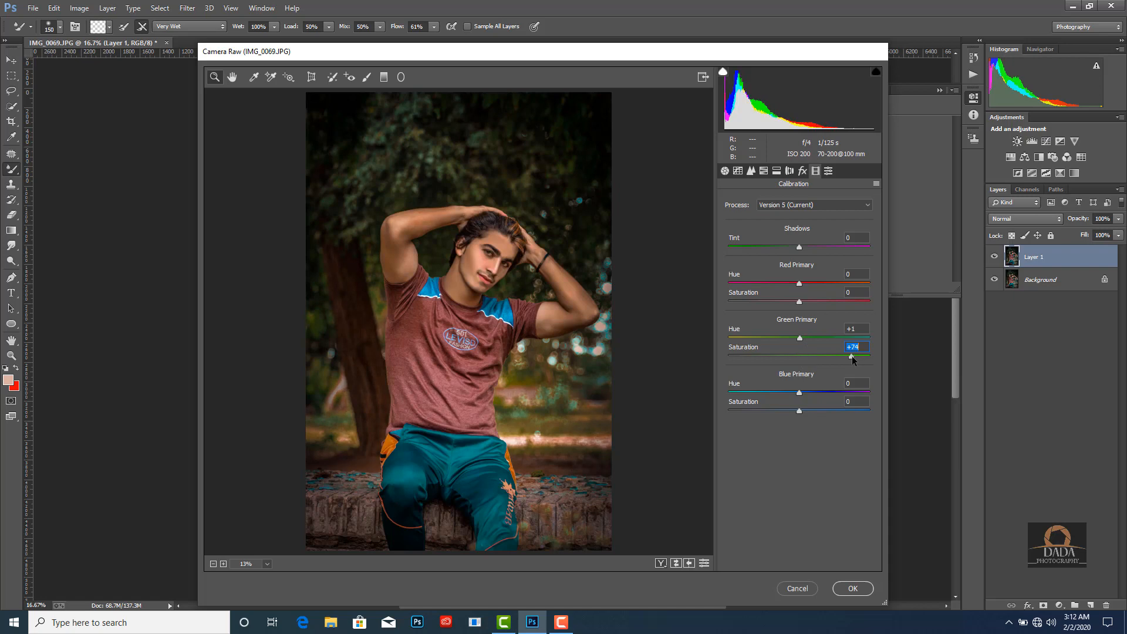
click(806, 356)
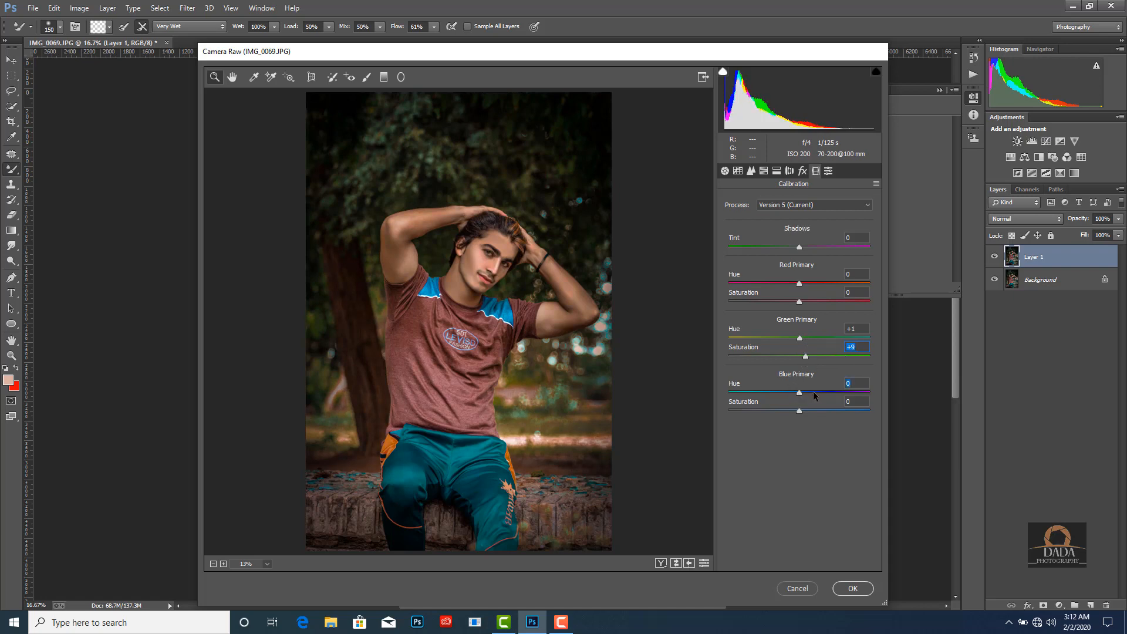
mouse_move(814, 395)
mouse_down()
mouse_move(801, 396)
mouse_move(811, 414)
mouse_up()
mouse_move(803, 395)
mouse_down()
mouse_move(826, 391)
mouse_move(785, 397)
mouse_move(798, 401)
mouse_up()
click(813, 398)
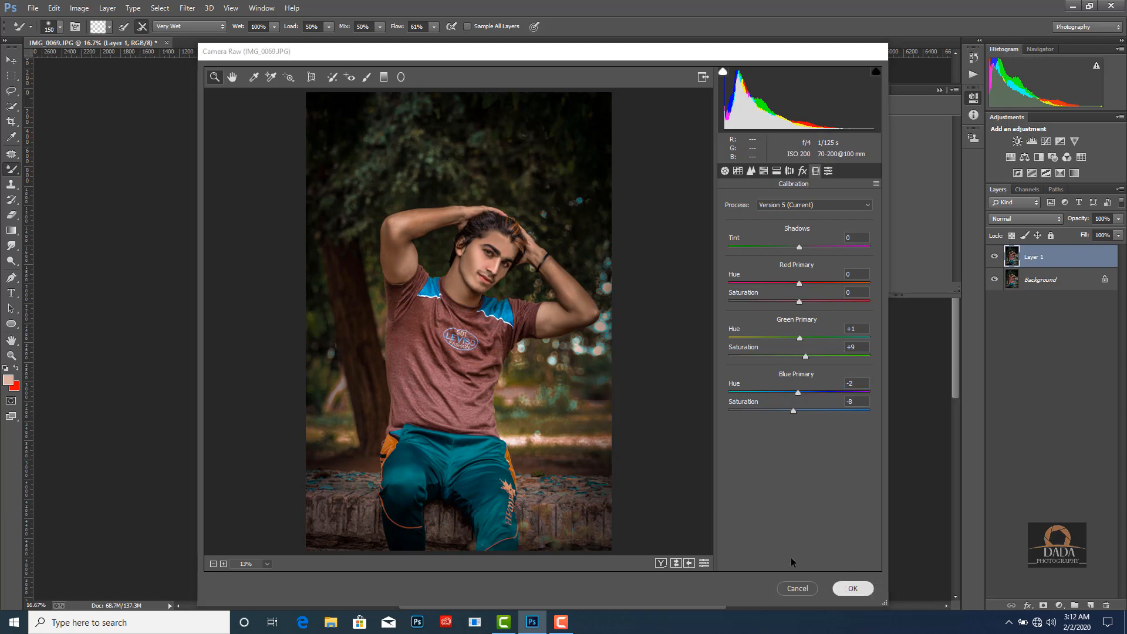
click(851, 588)
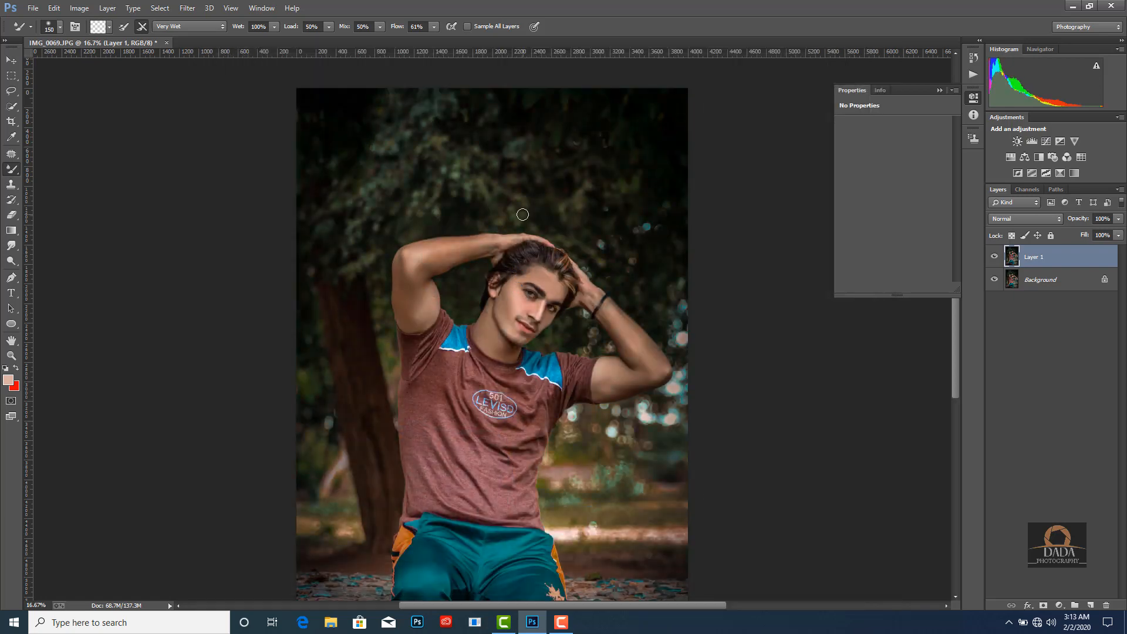
Bring up the layer commands for the color-graded copy above the background.
key(ctrl+minus)
key(ctrl+minus)
key(ctrl+equal)
key(ctrl+equal)
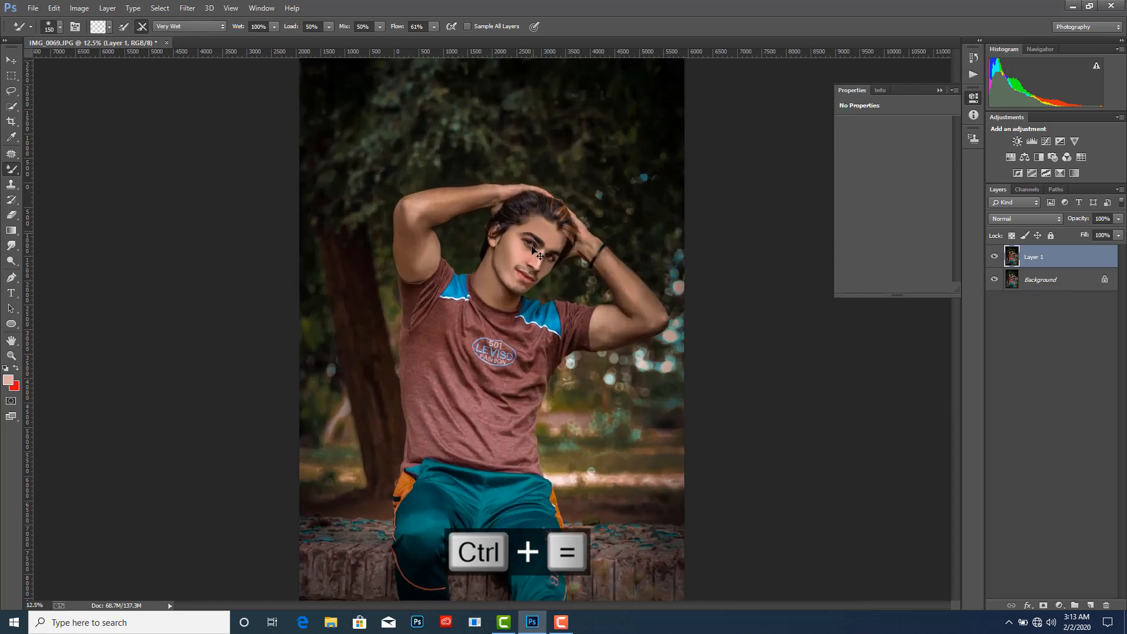
right_click(1044, 261)
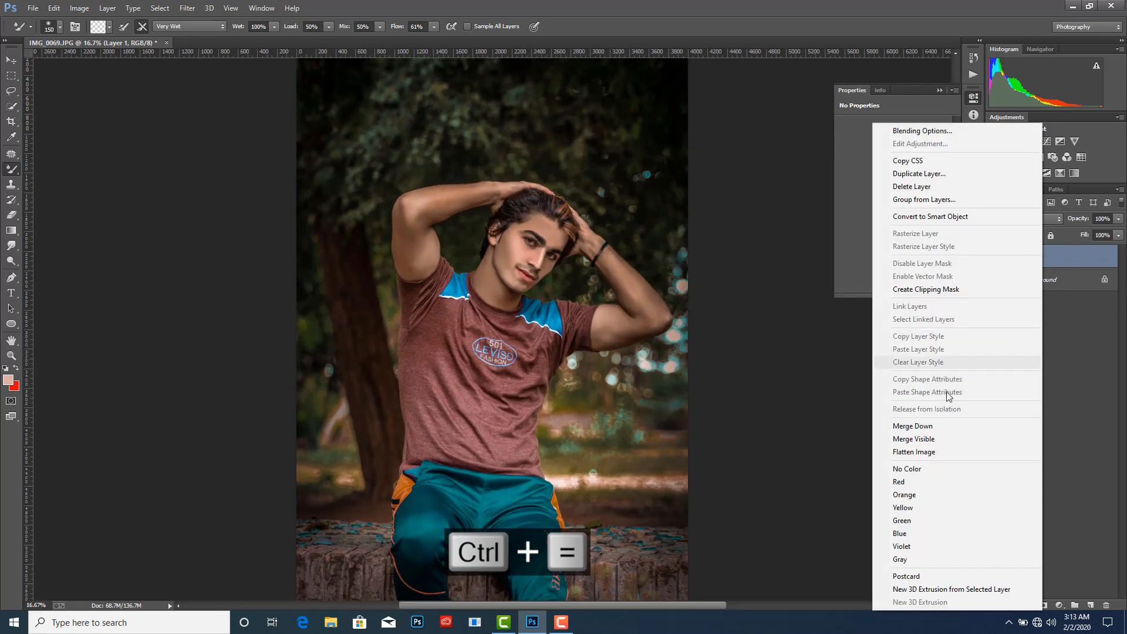